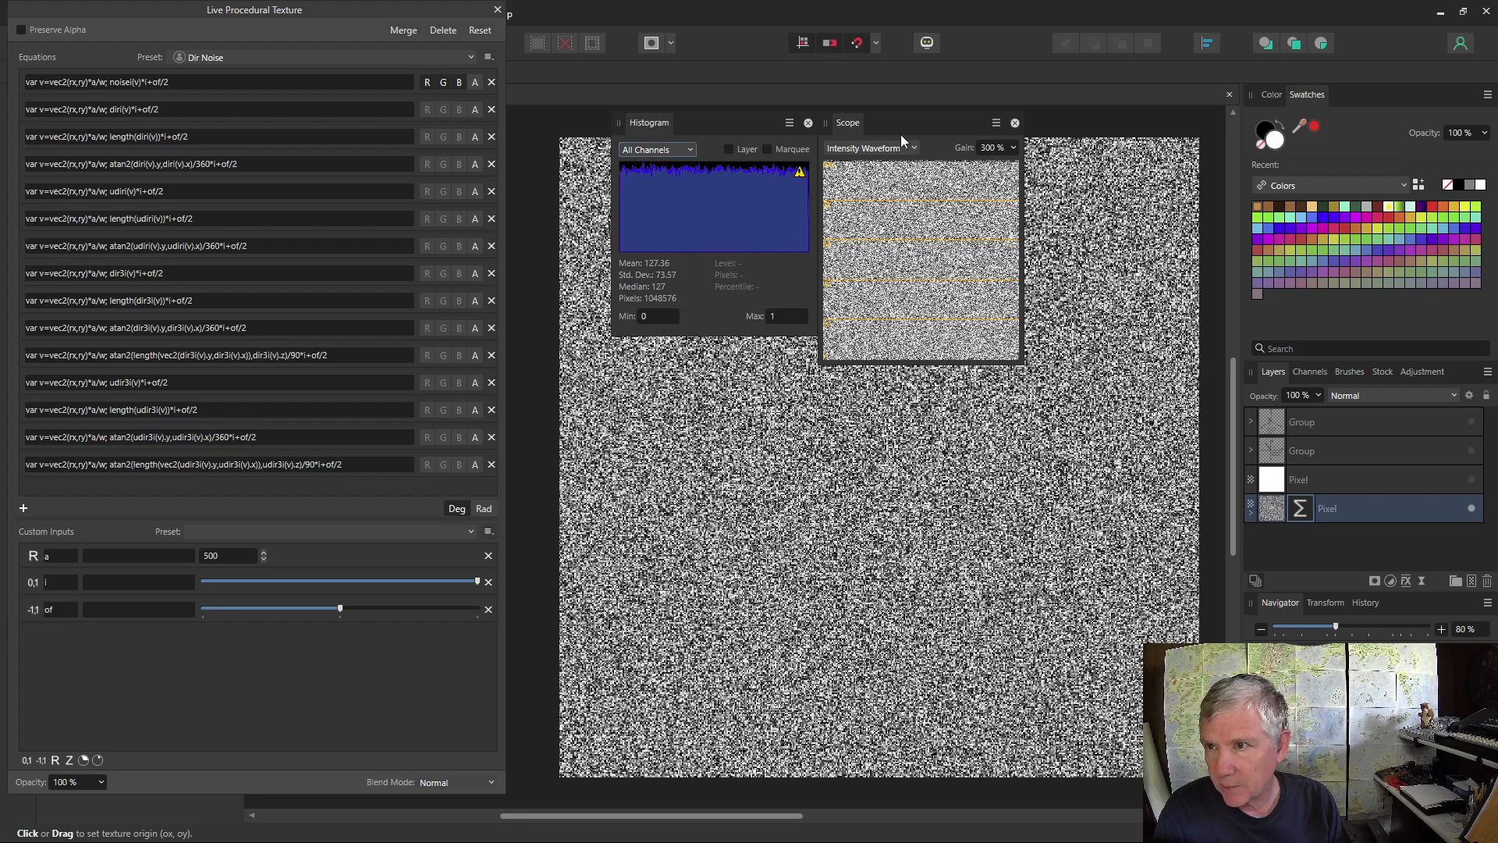
# Set the custom input a to 10 for the noisei(v) texture.
pyautogui.click(705, 122)
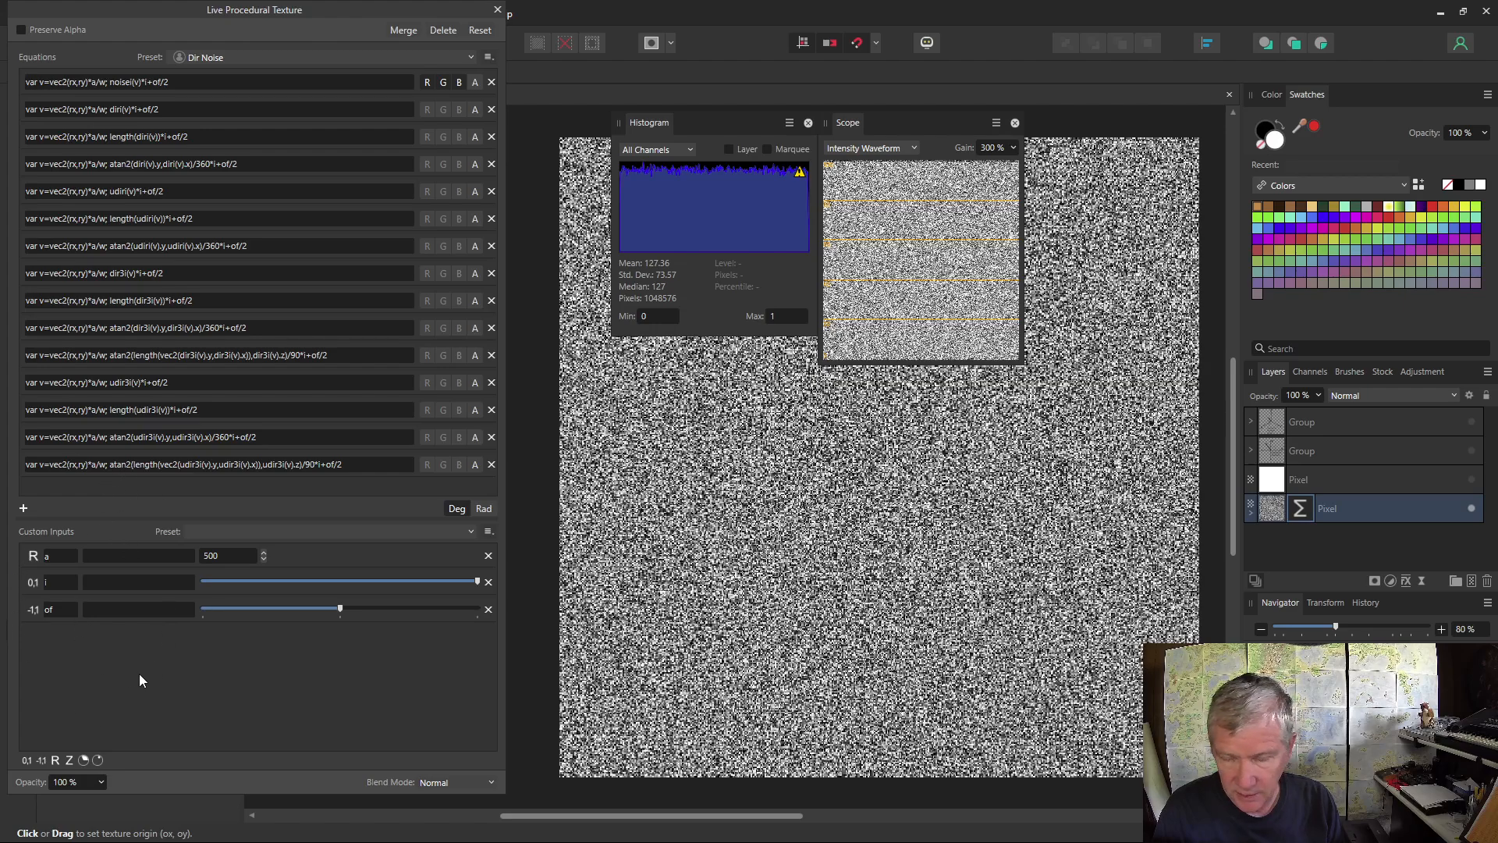
pyautogui.click(213, 558)
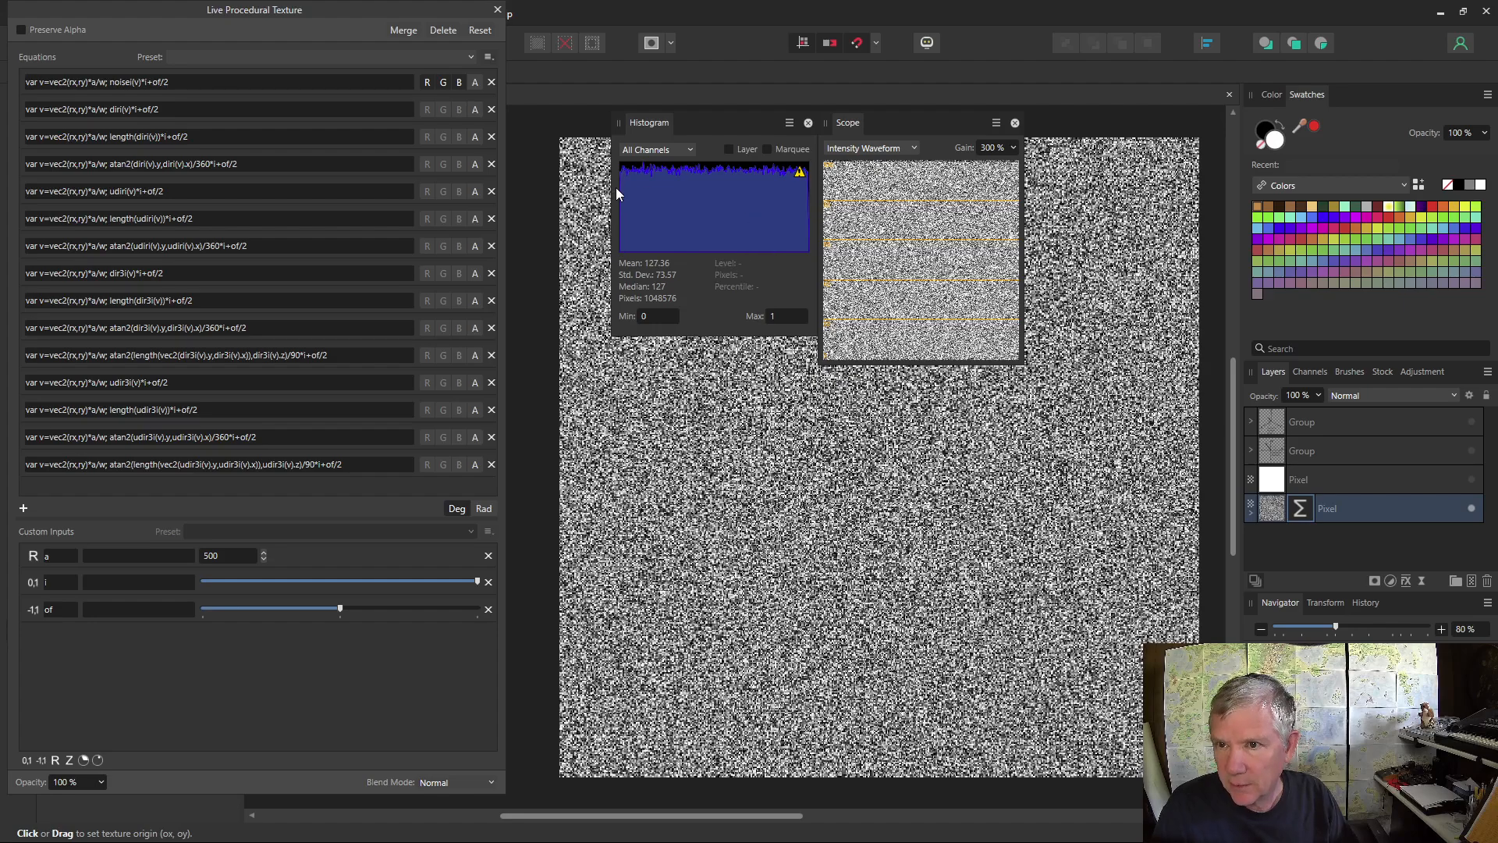
pyautogui.moveTo(629, 172)
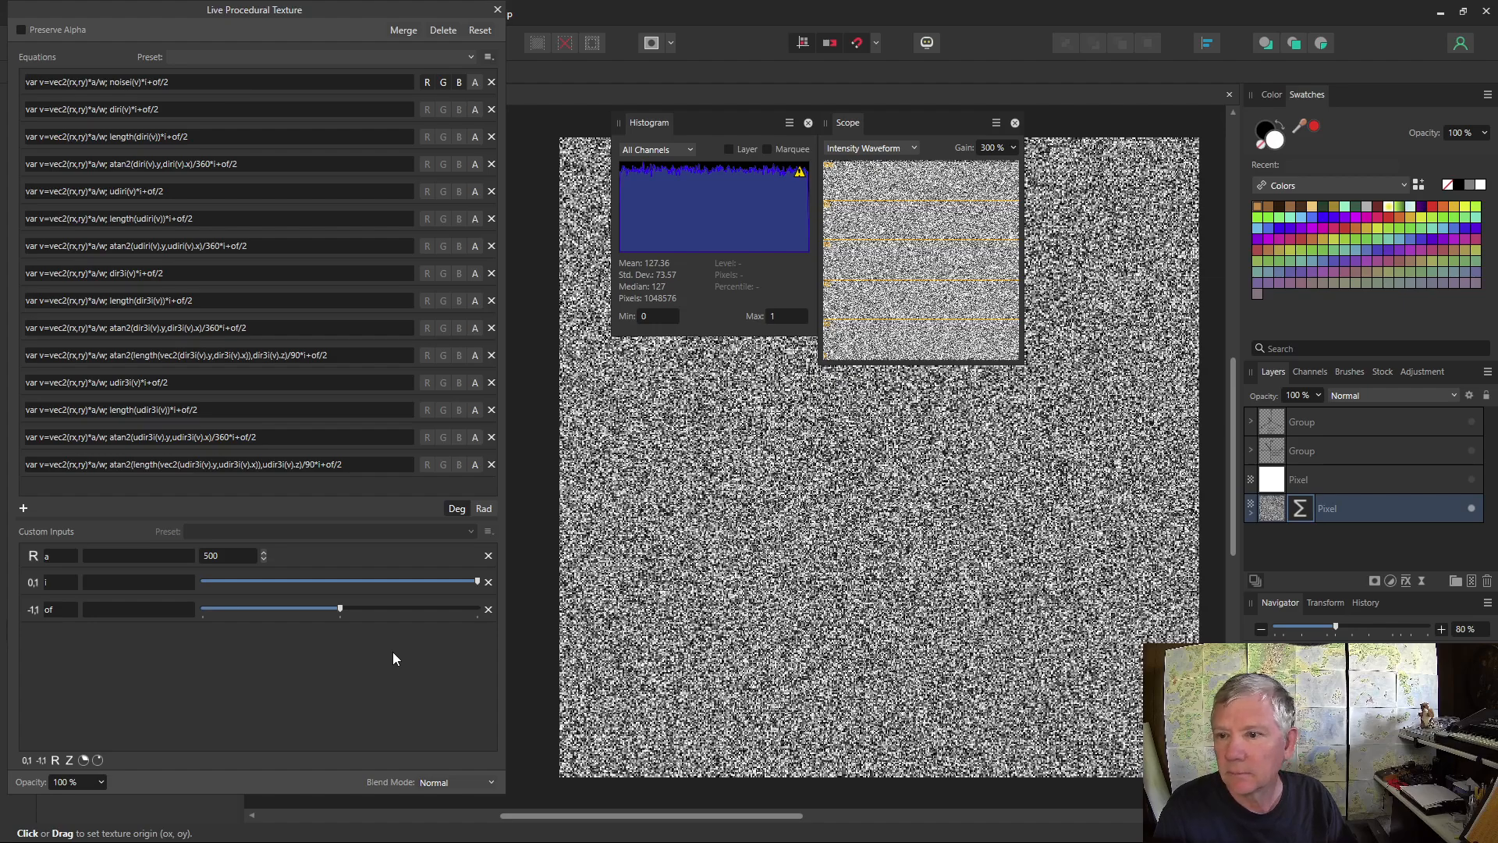
pyautogui.click(209, 554)
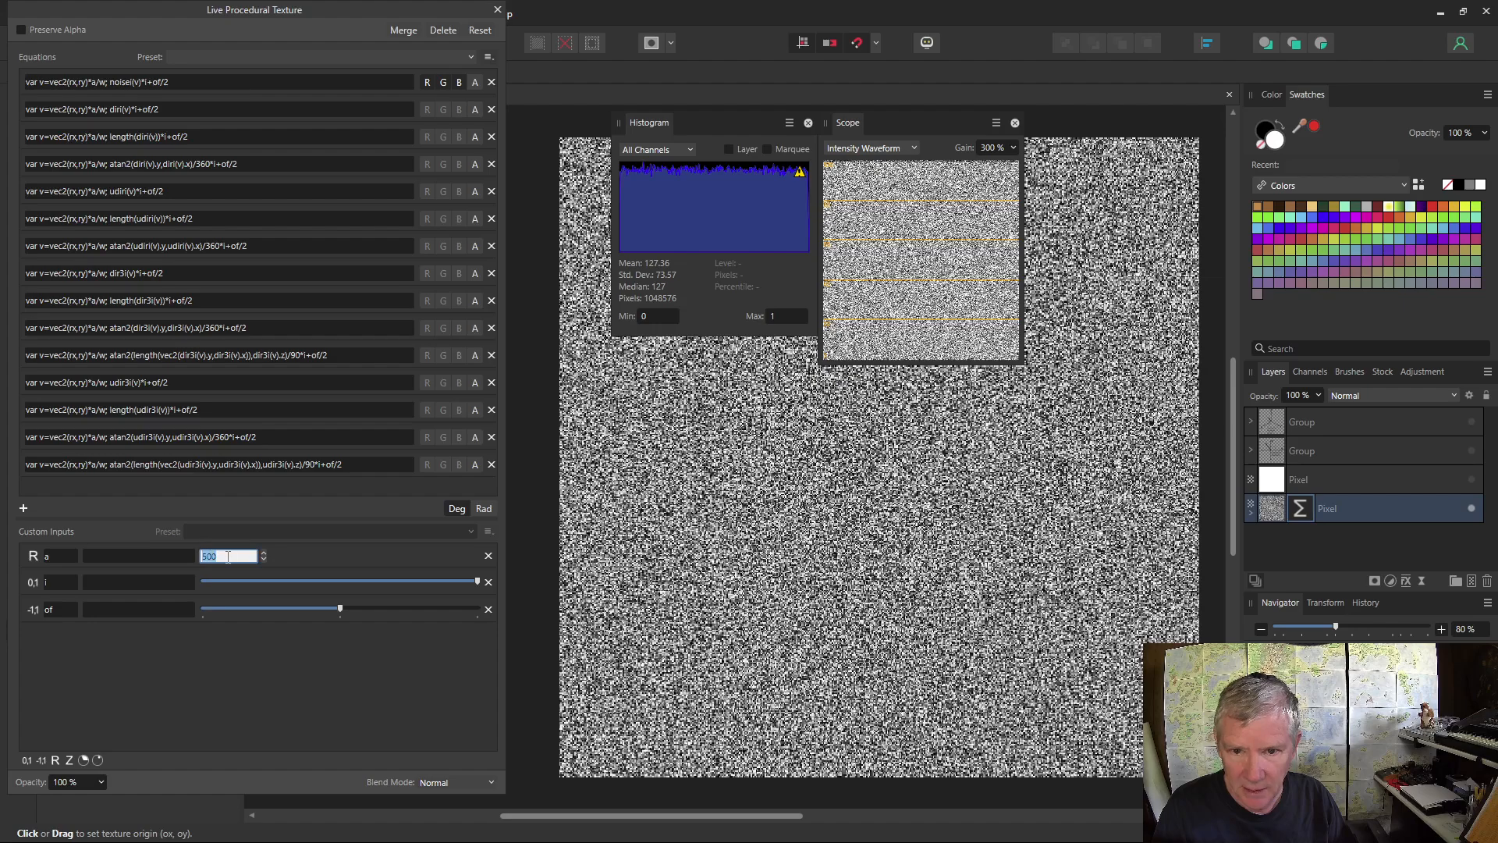
pyautogui.write('10')
pyautogui.press('Return')
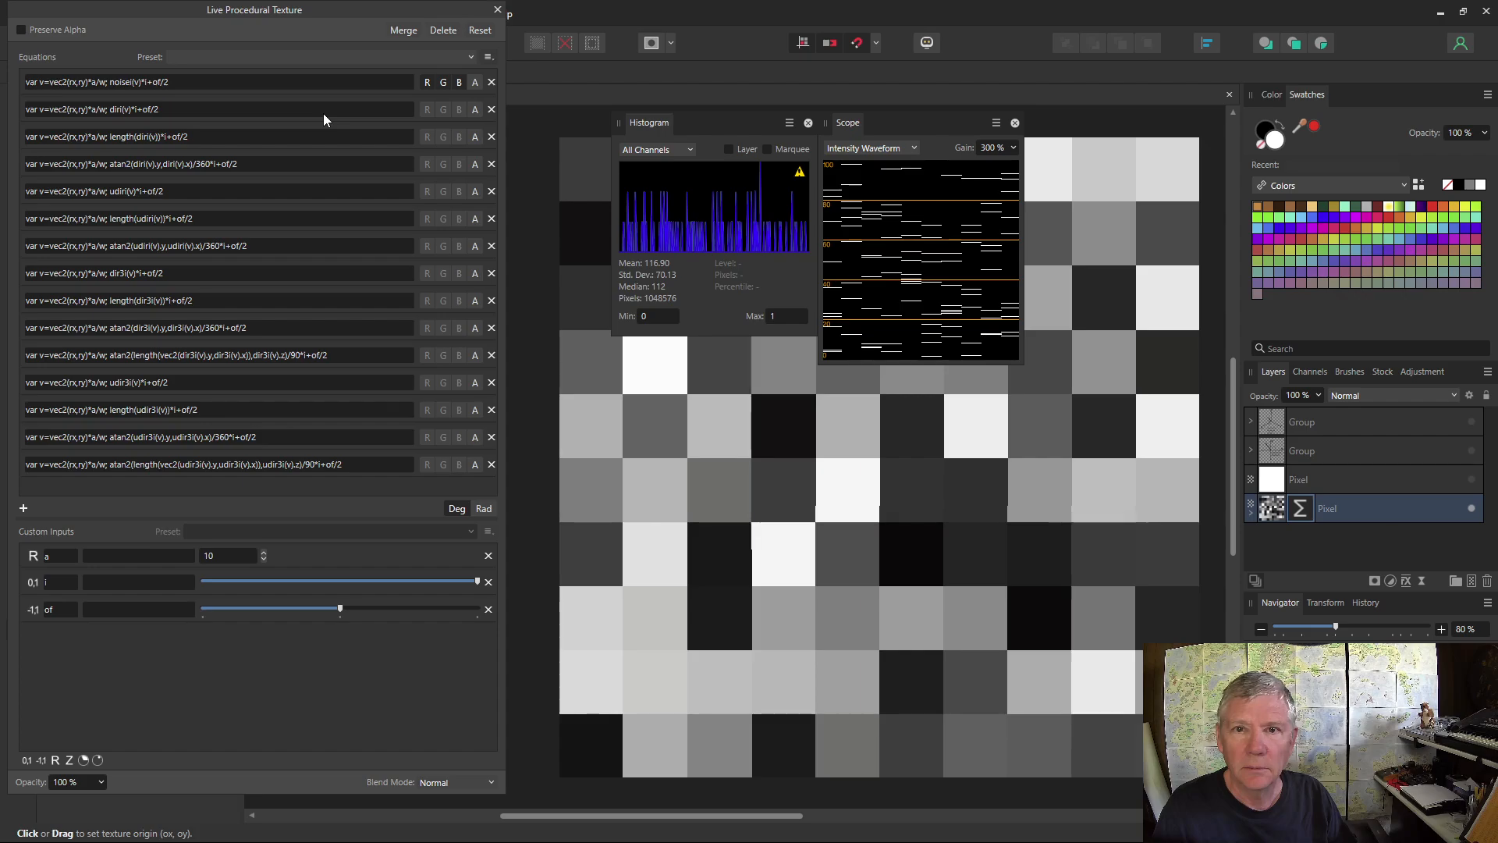
# Switch the red, green and blue output from the noisei(v) equation to the diri(v) equation.
pyautogui.click(427, 81)
pyautogui.click(458, 83)
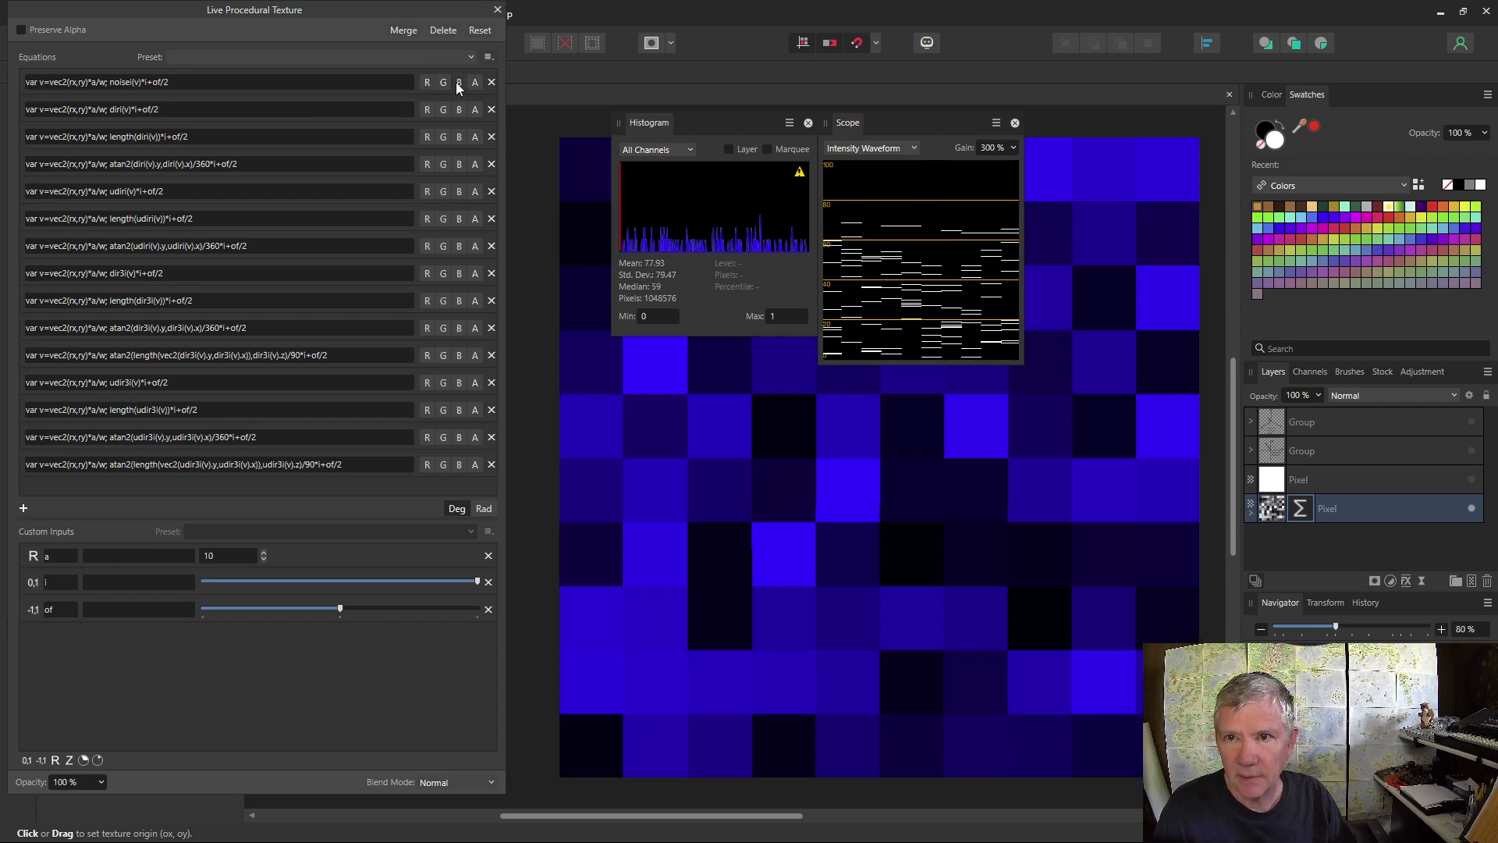
pyautogui.click(427, 110)
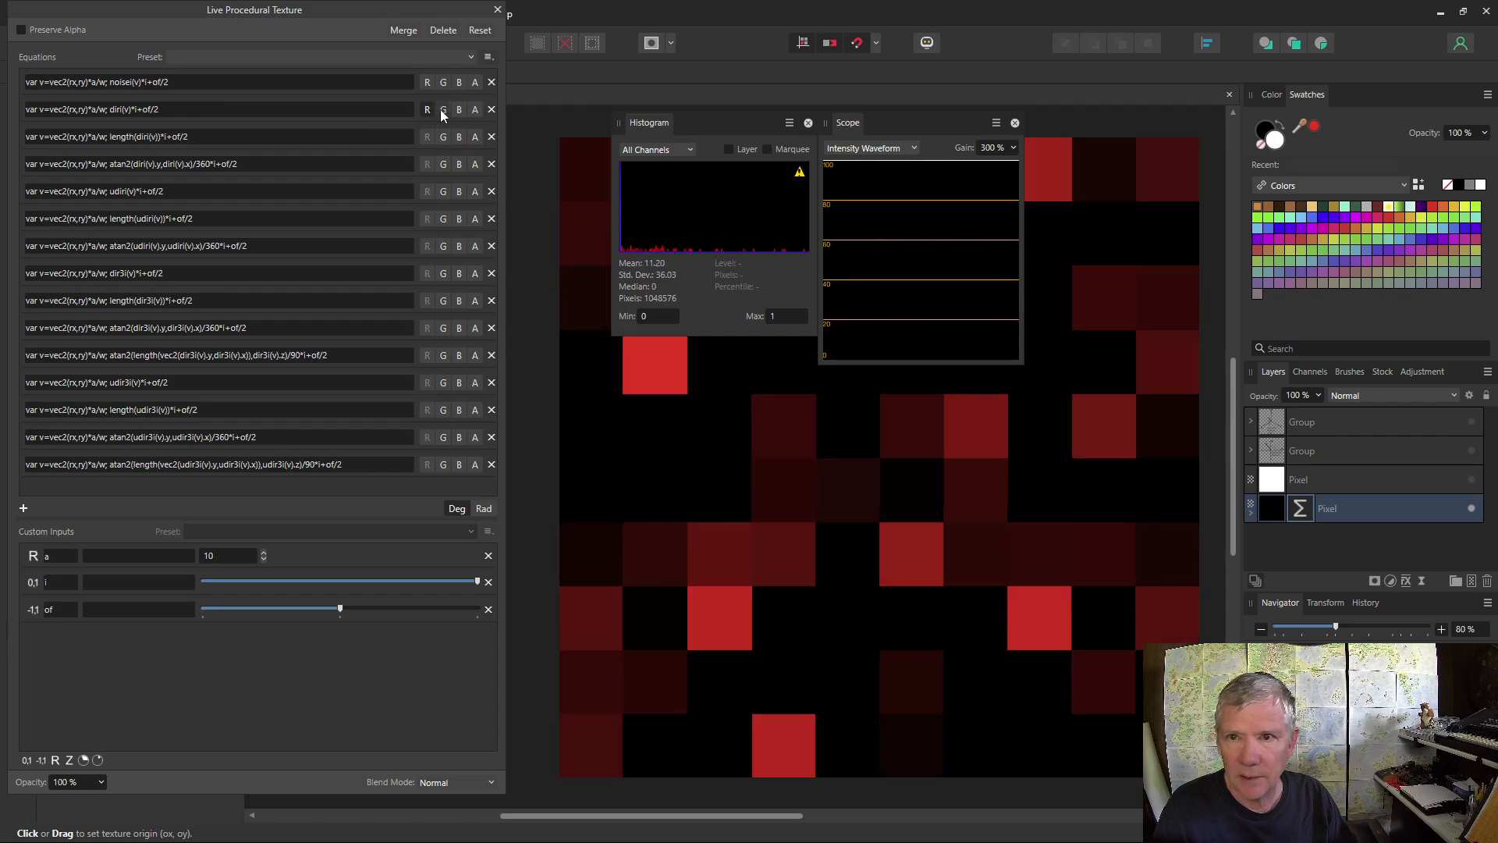
pyautogui.click(443, 108)
pyautogui.click(459, 111)
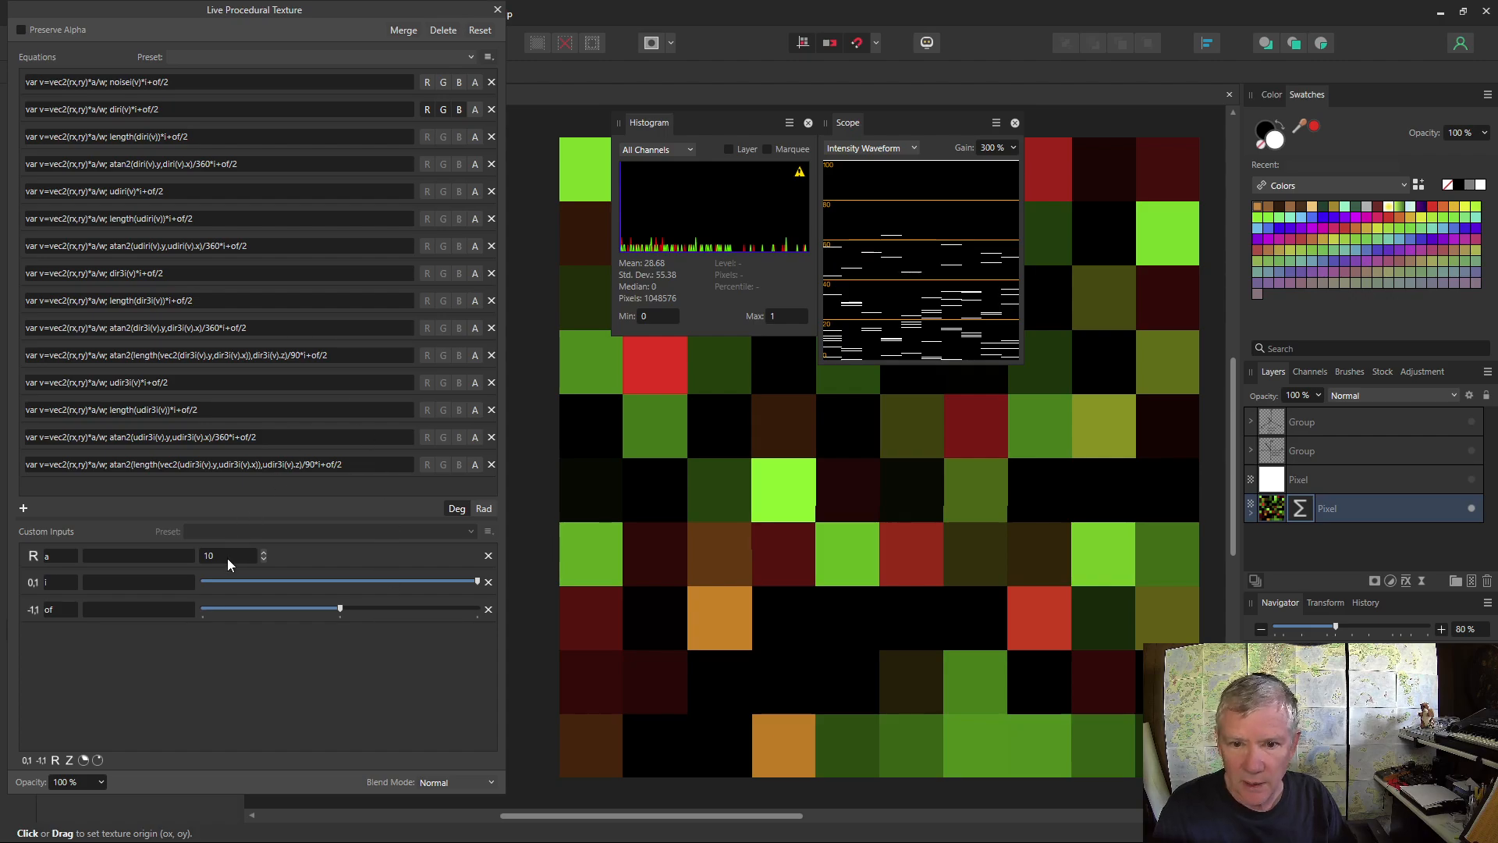
# Set custom input a to 500, the offset input of to its maximum of 1, and input i to about 0.5.
pyautogui.write('500')
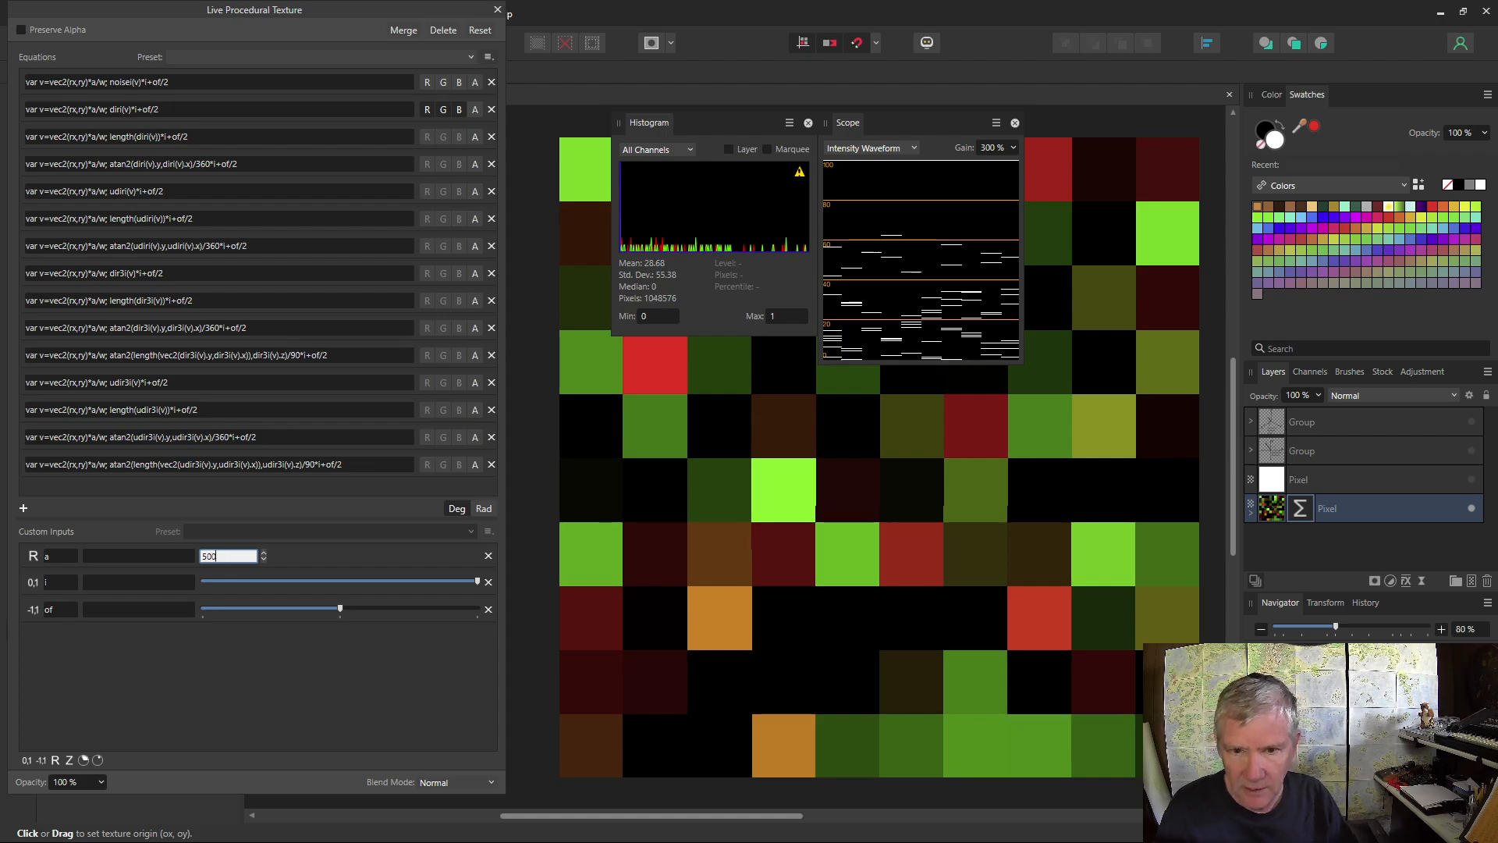
pyautogui.press('Return')
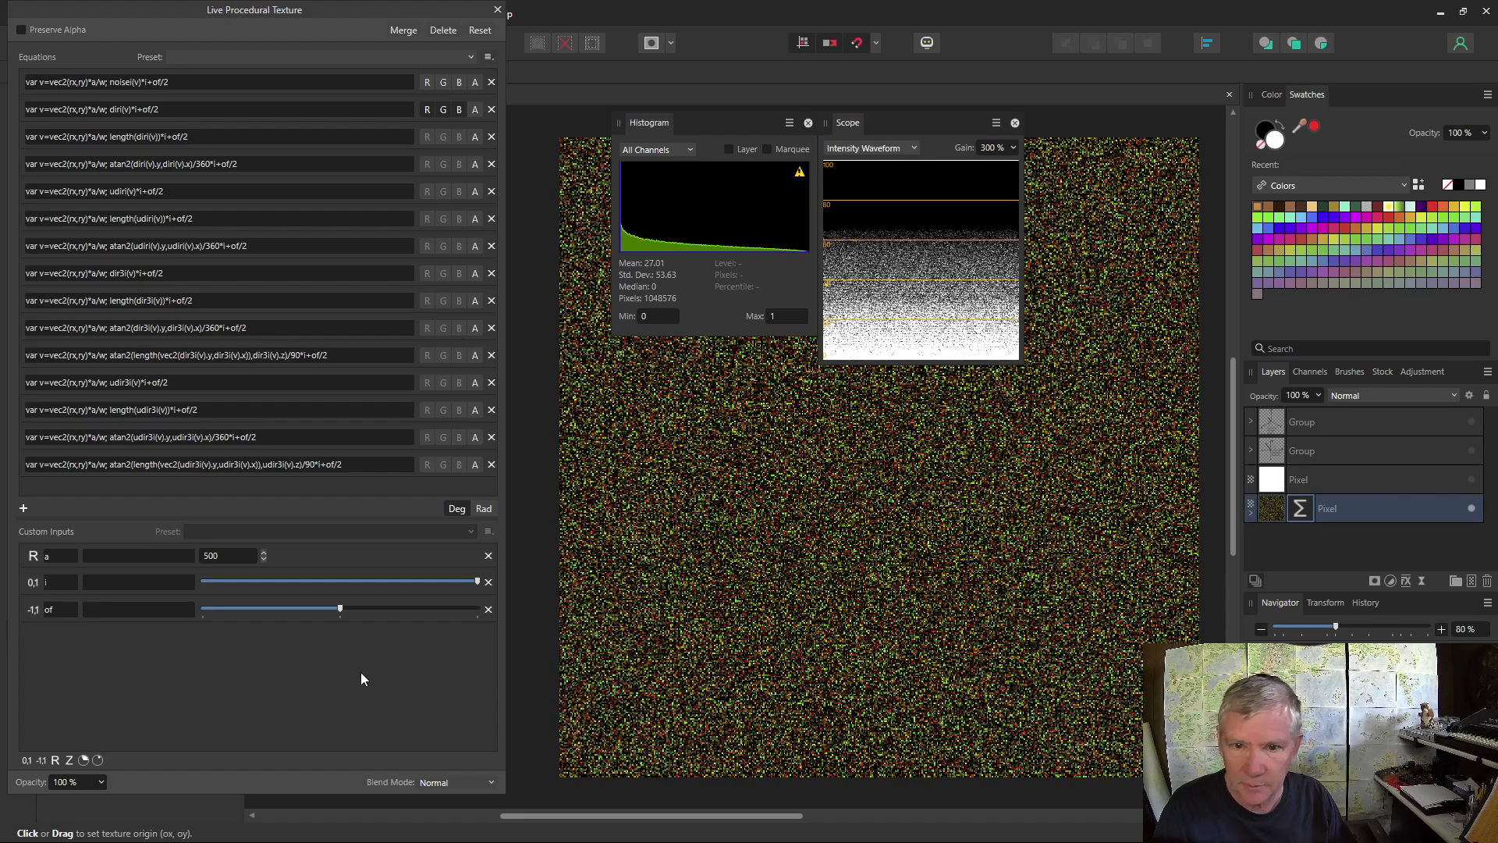
pyautogui.moveTo(341, 608); pyautogui.dragTo(484, 614)
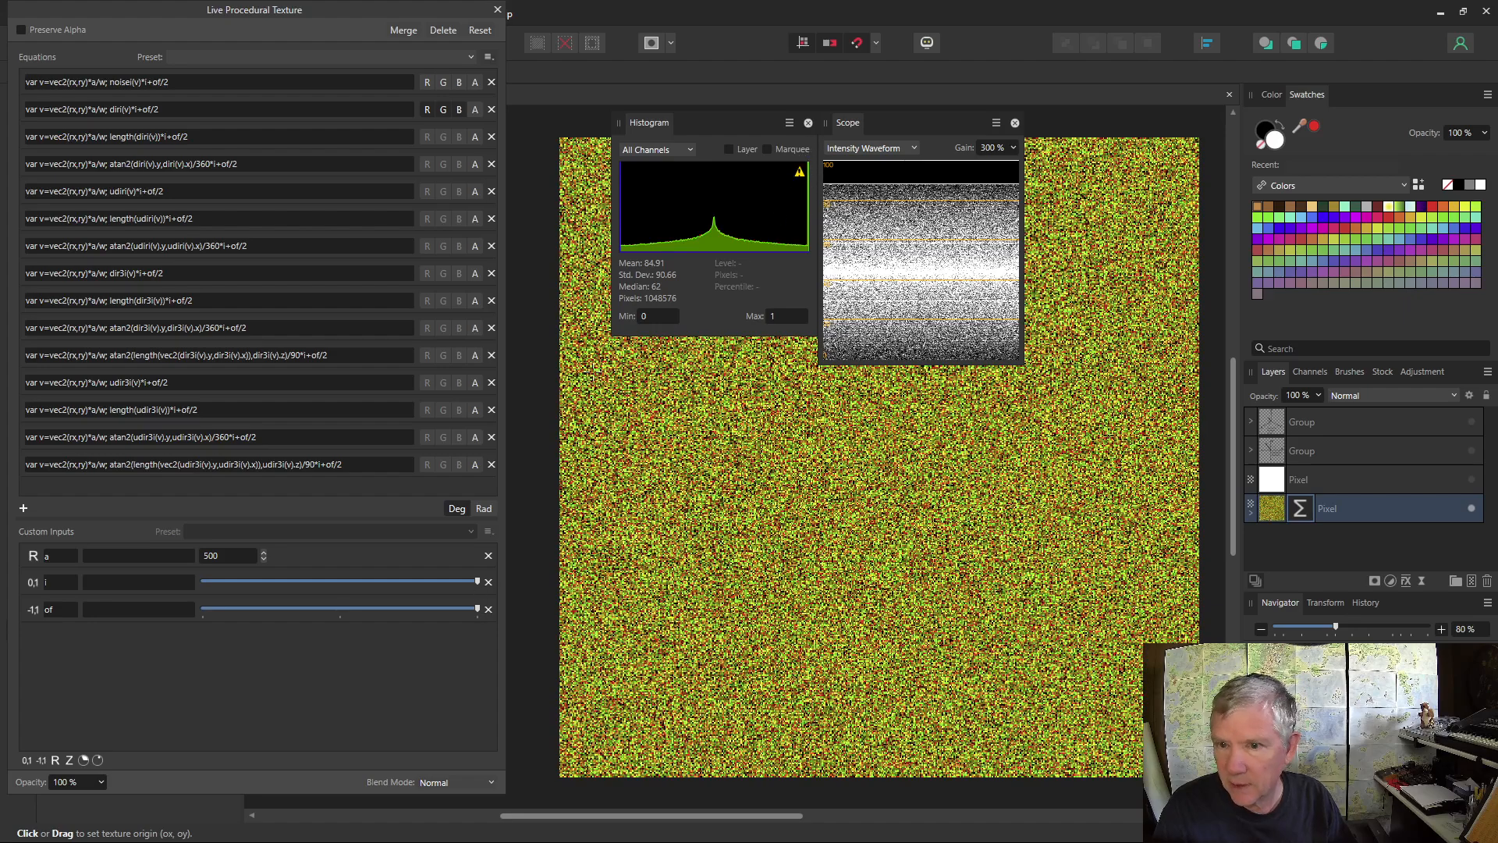
pyautogui.moveTo(478, 582); pyautogui.dragTo(341, 596)
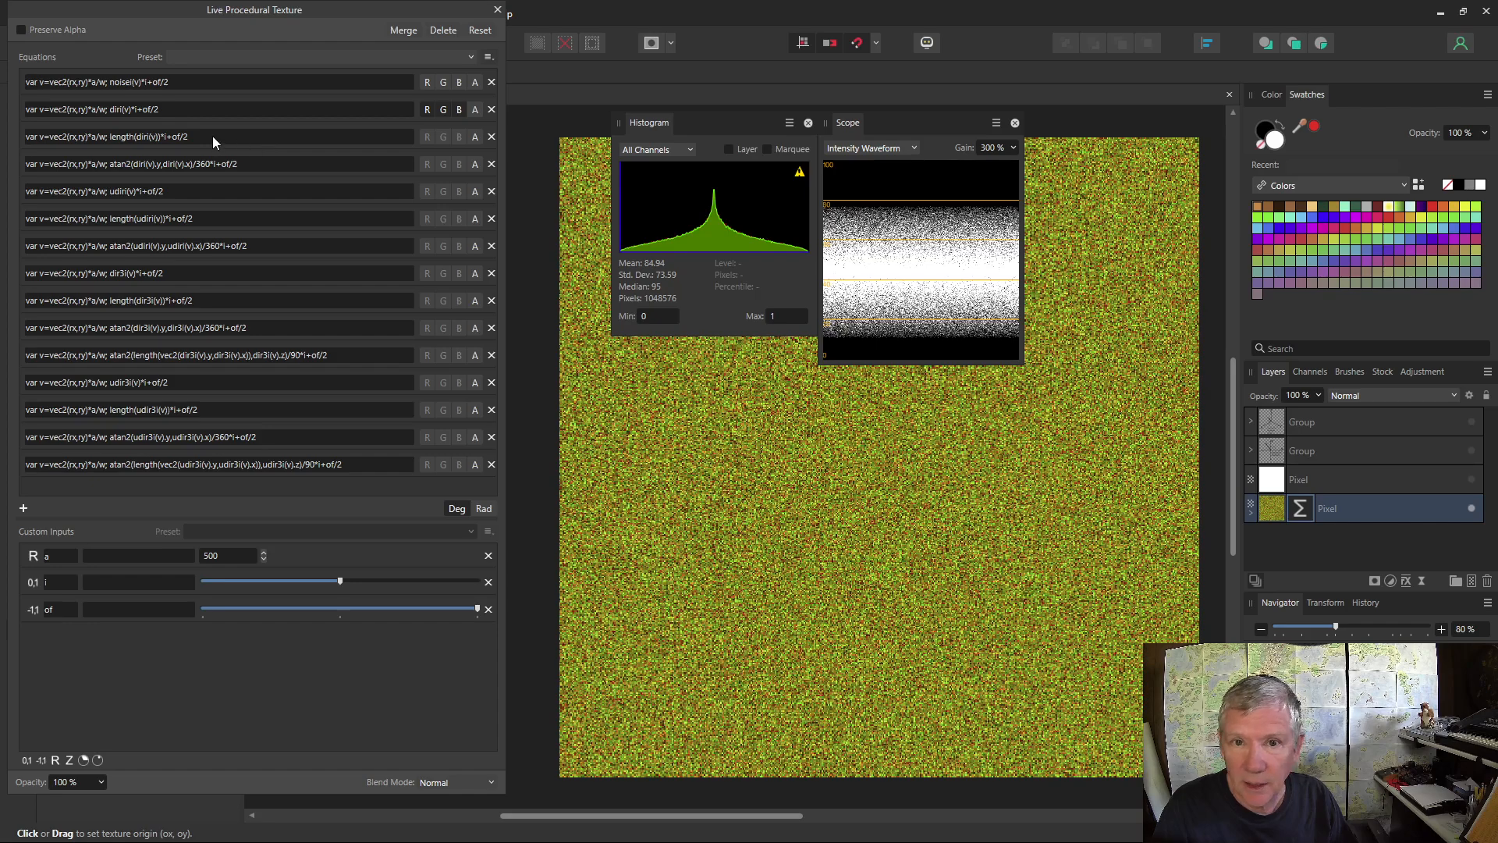
# Switch the red, green and blue output from diri(v) to length(diri(v)), and set i to 1 and of to 0.
pyautogui.click(428, 110)
pyautogui.click(444, 109)
pyautogui.click(457, 110)
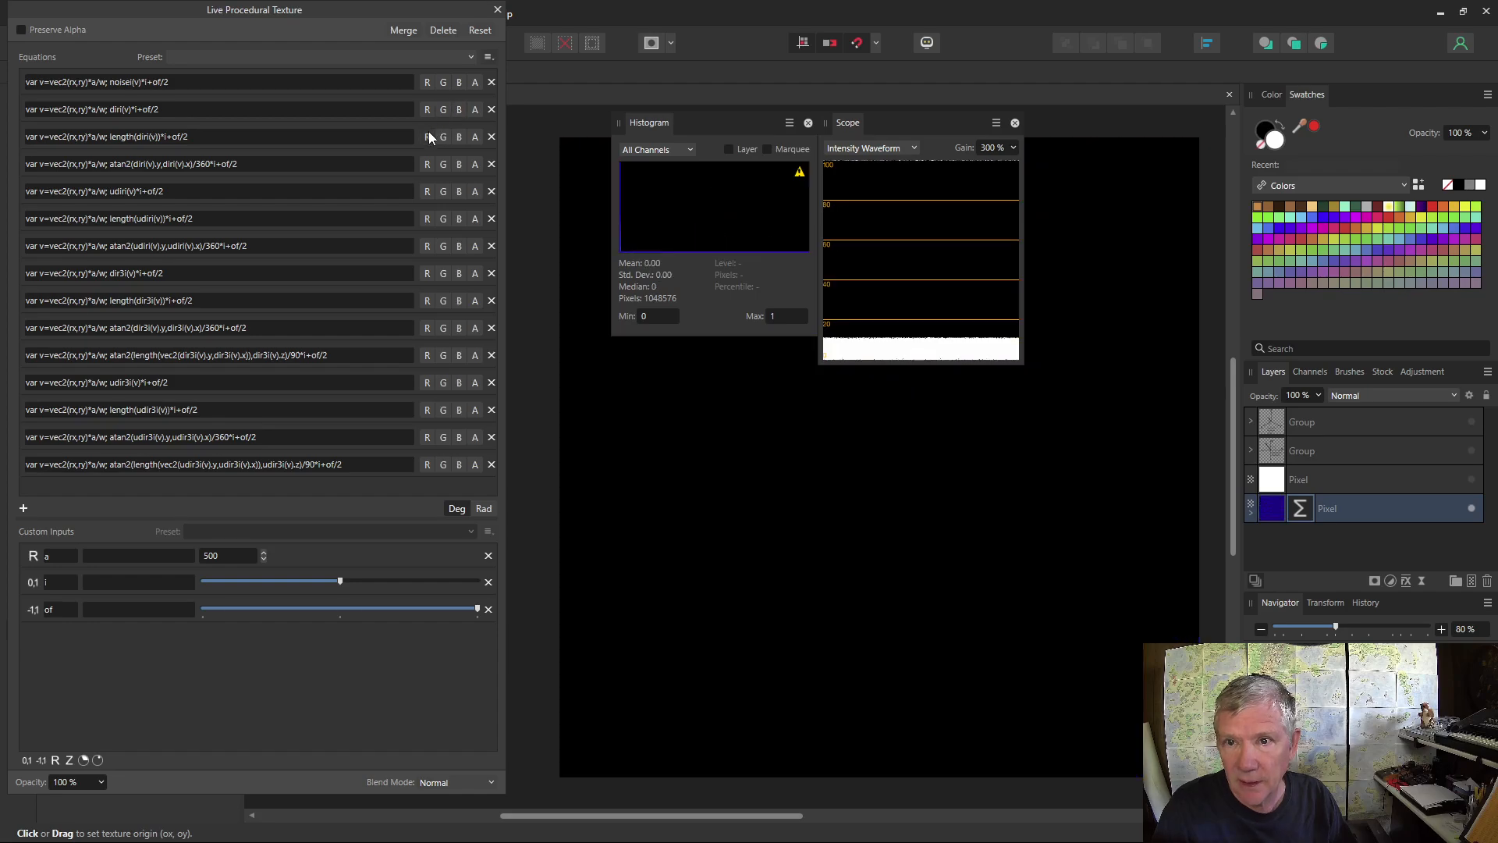
pyautogui.click(428, 136)
pyautogui.click(444, 138)
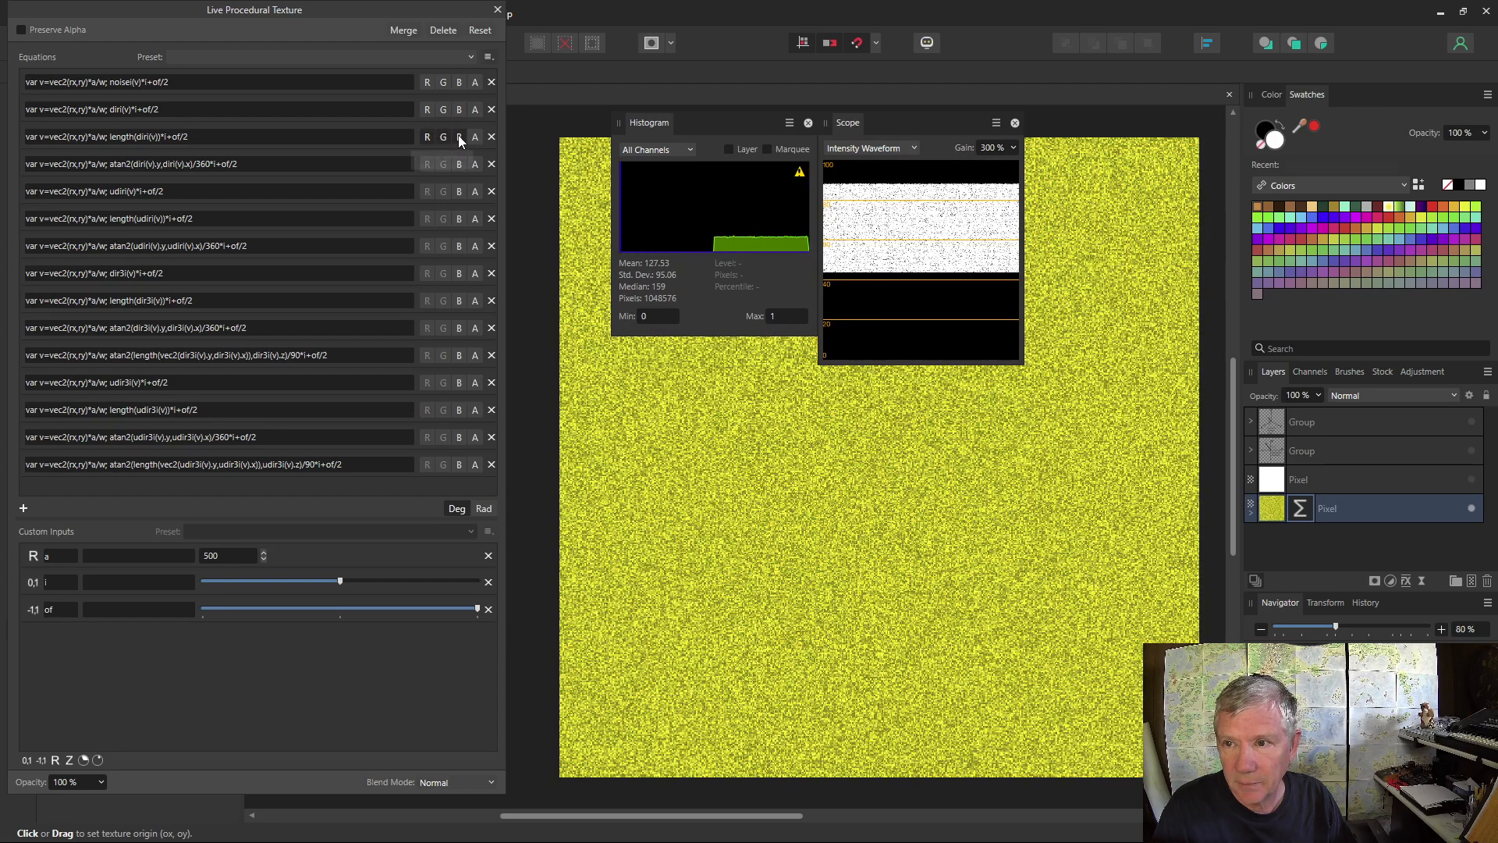
pyautogui.click(459, 137)
pyautogui.moveTo(339, 580); pyautogui.dragTo(341, 620)
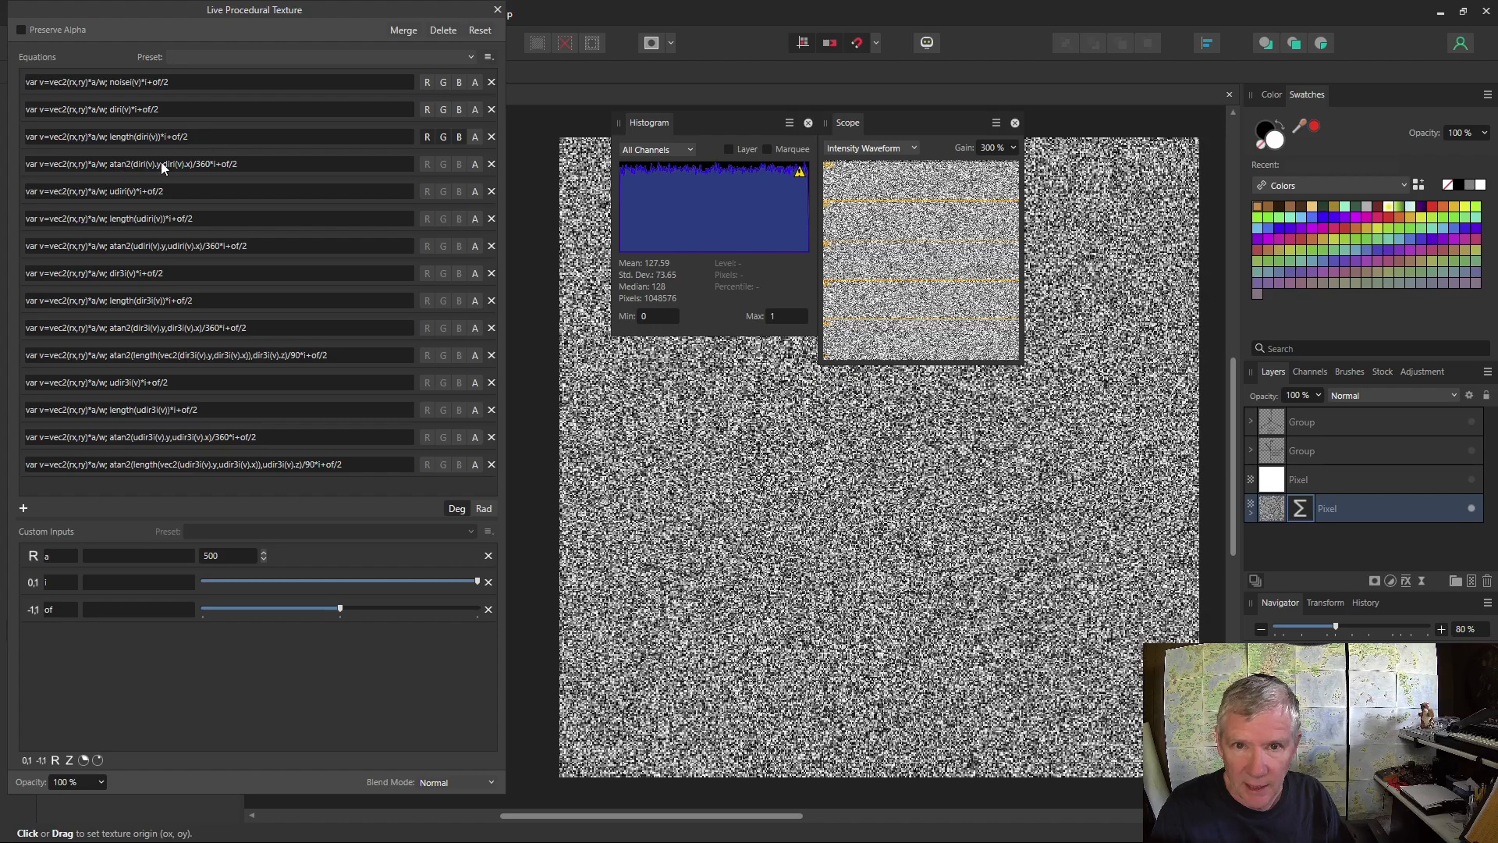
# Switch the RGB output from length(diri(v)) to the atan2(diri(v).y,diri(v).x)/360 equation and set of to 1.
pyautogui.click(427, 138)
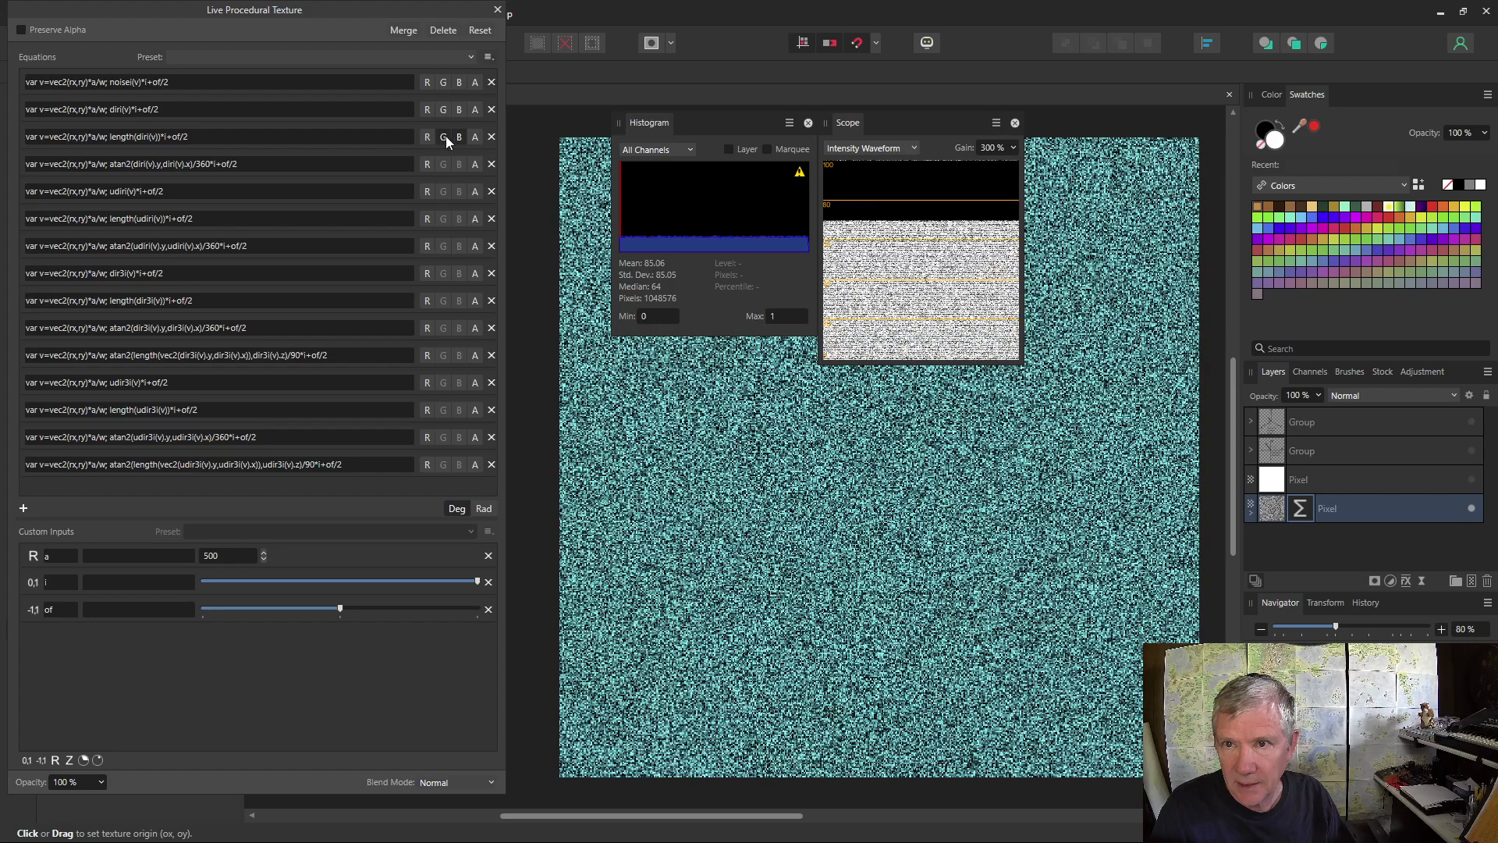
pyautogui.click(444, 136)
pyautogui.click(458, 136)
pyautogui.click(427, 164)
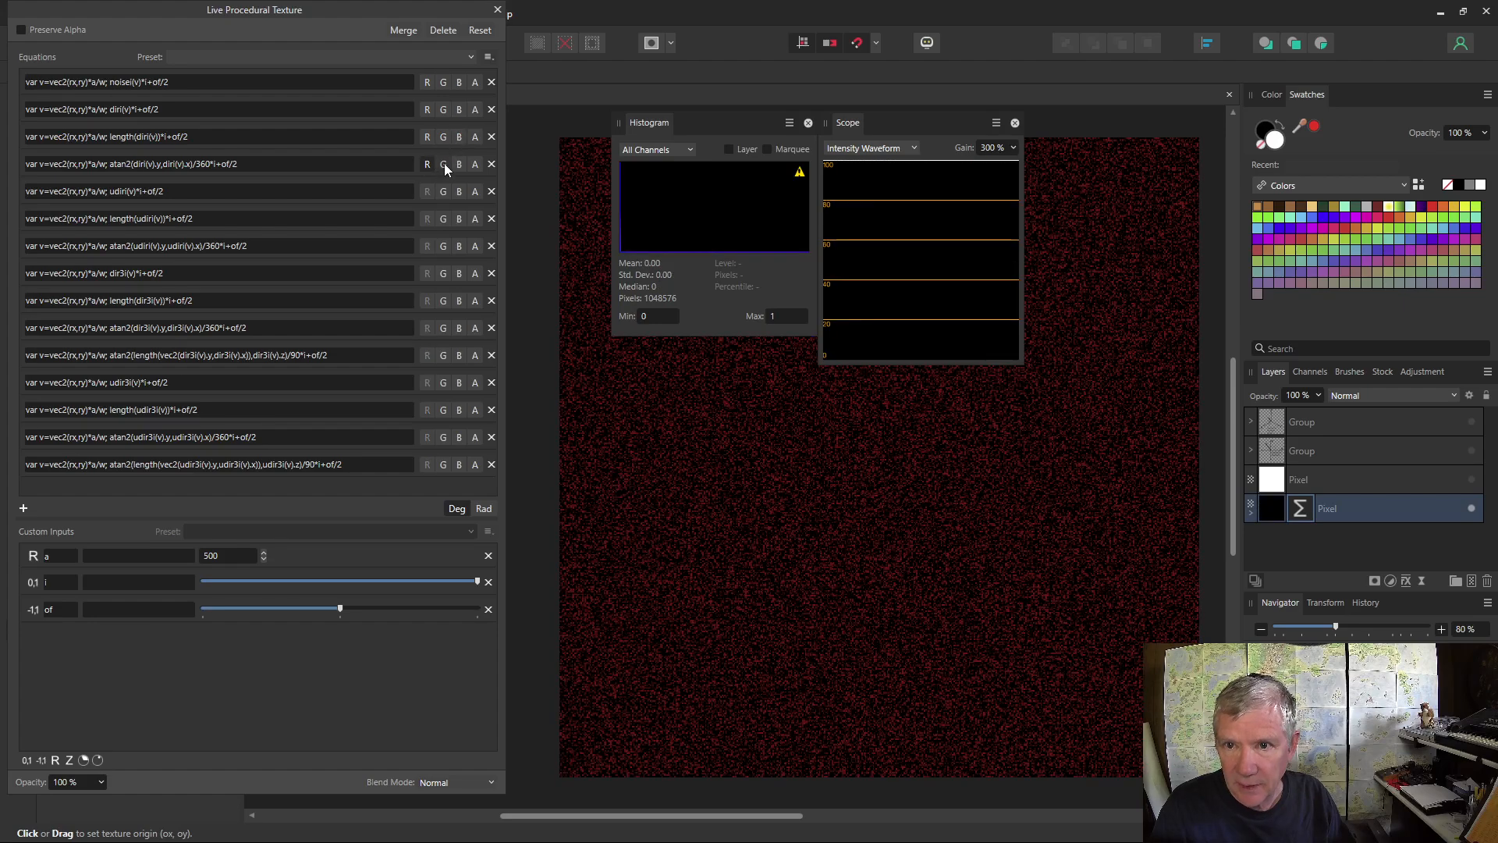
pyautogui.click(444, 164)
pyautogui.click(459, 164)
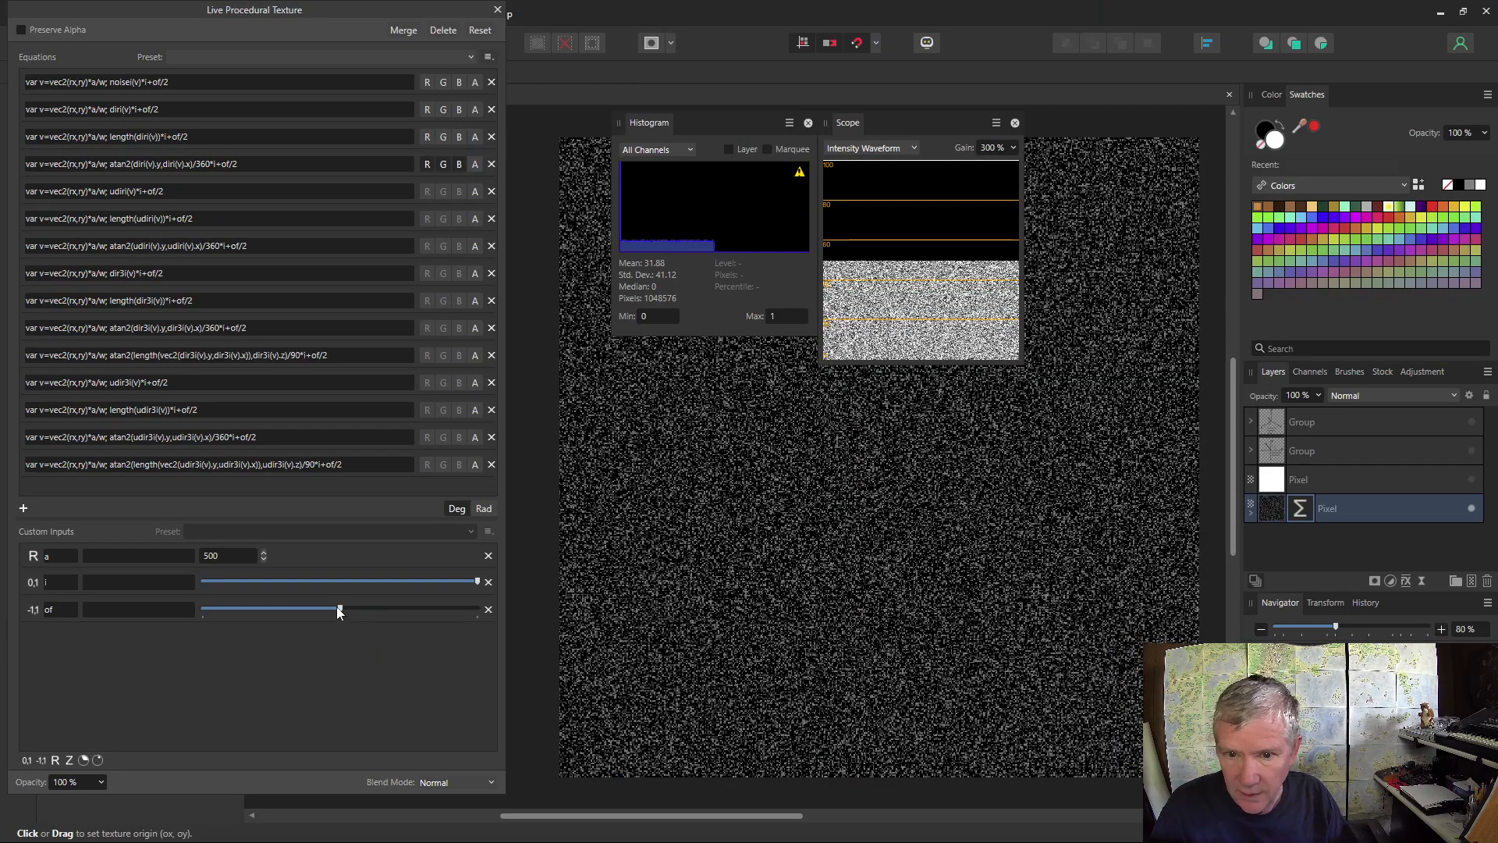
pyautogui.moveTo(339, 611); pyautogui.dragTo(504, 582)
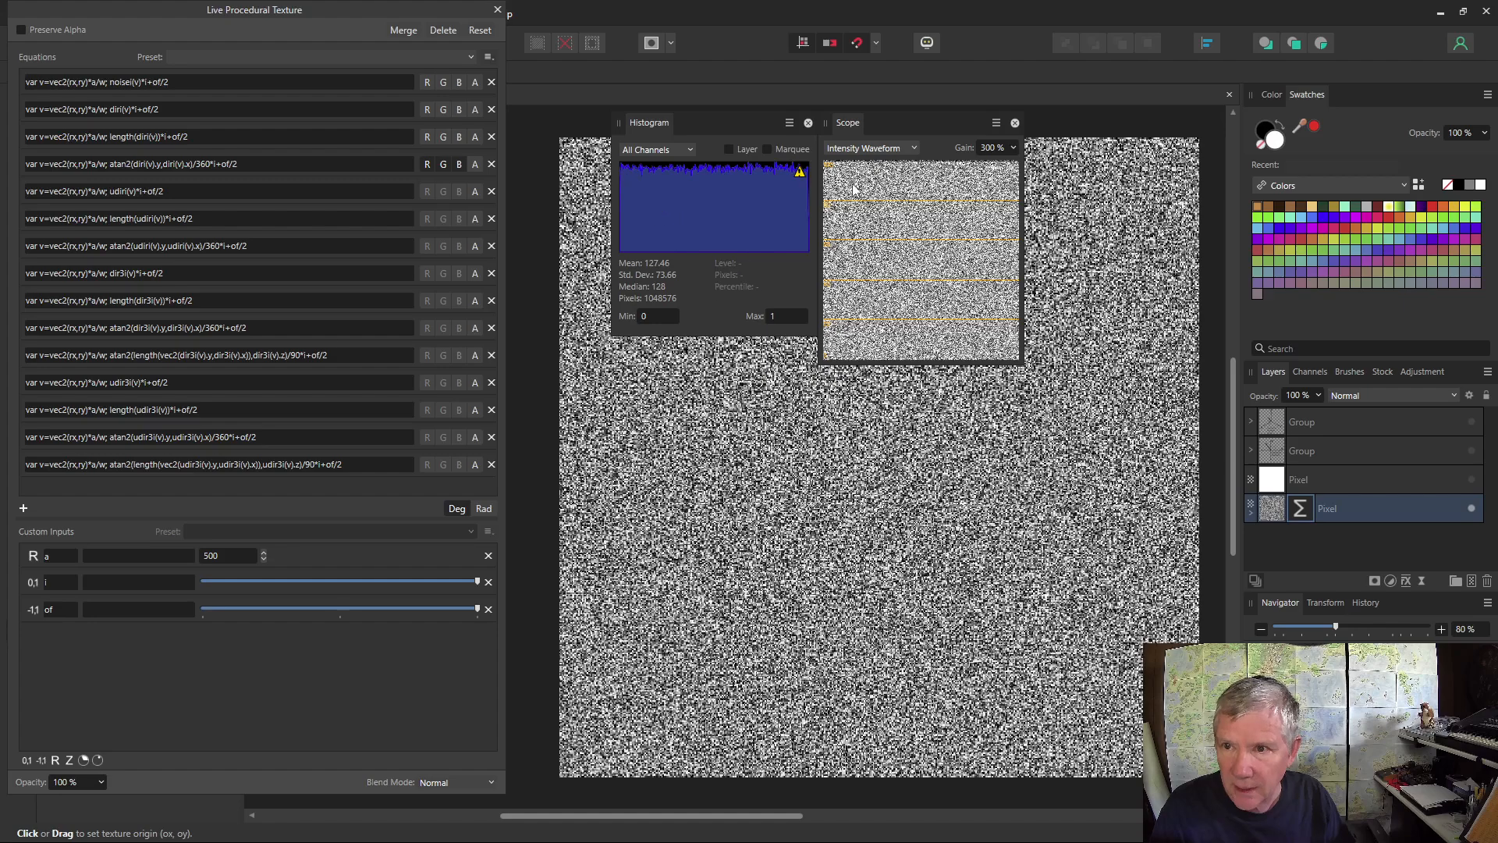
# Switch the RGB output from the atan2(diri(v).y,diri(v).x)/360 equation to the udiri(v) equation.
pyautogui.click(427, 164)
pyautogui.click(444, 164)
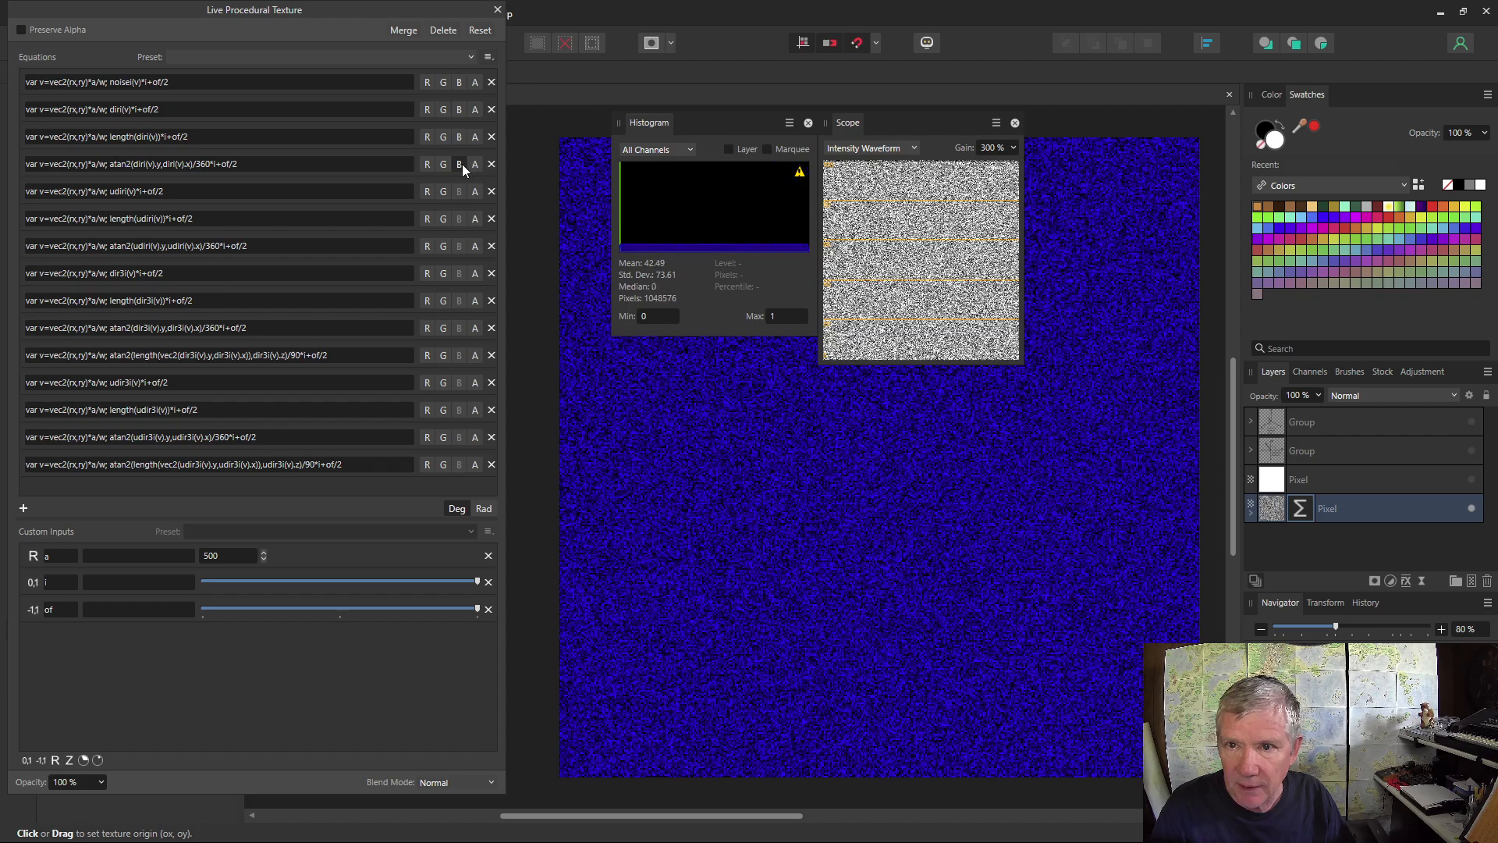
pyautogui.click(461, 164)
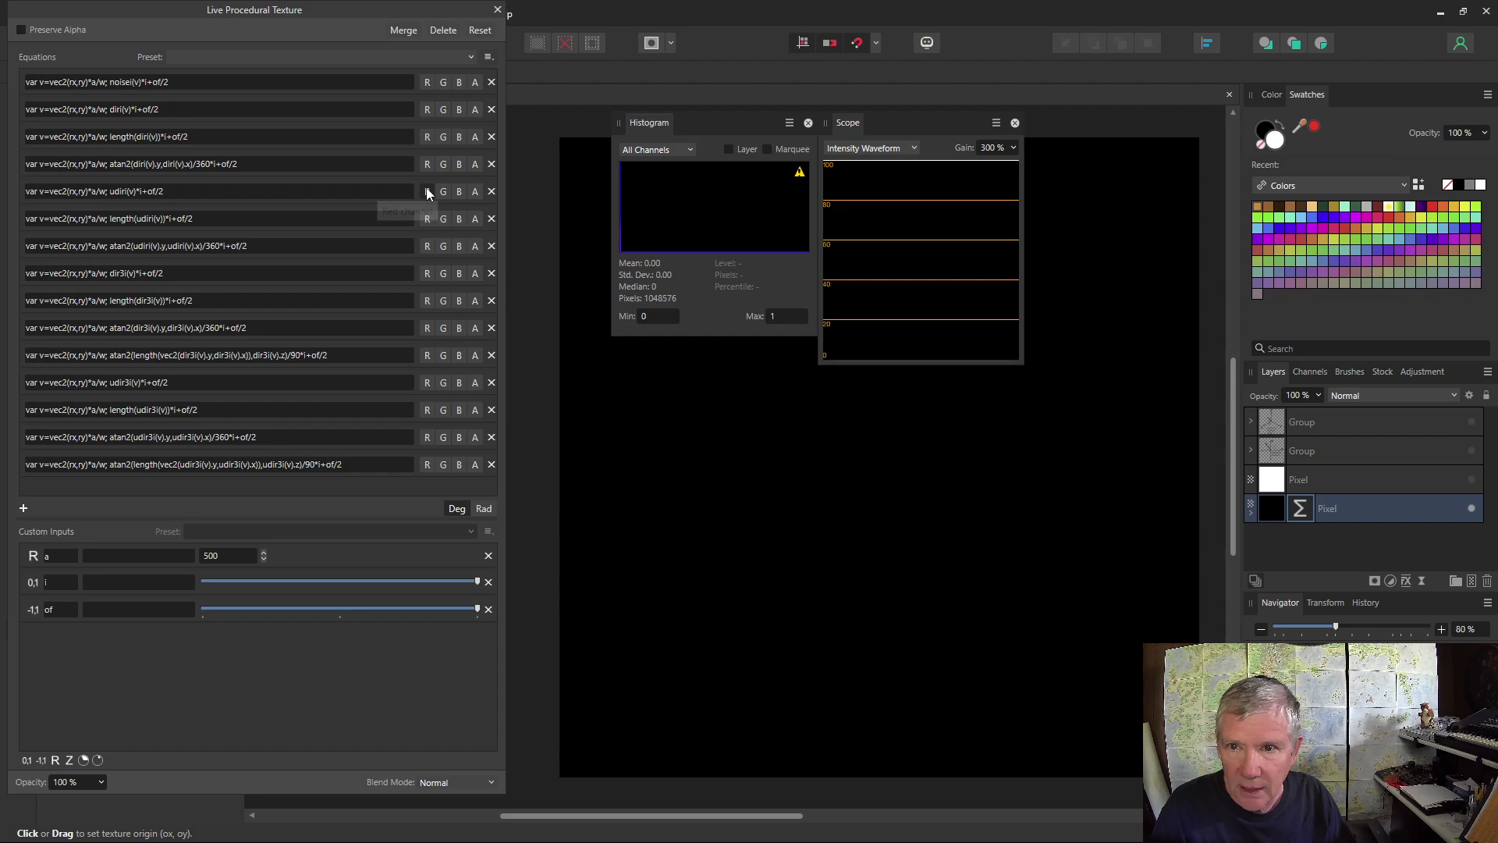
pyautogui.click(427, 191)
pyautogui.click(442, 190)
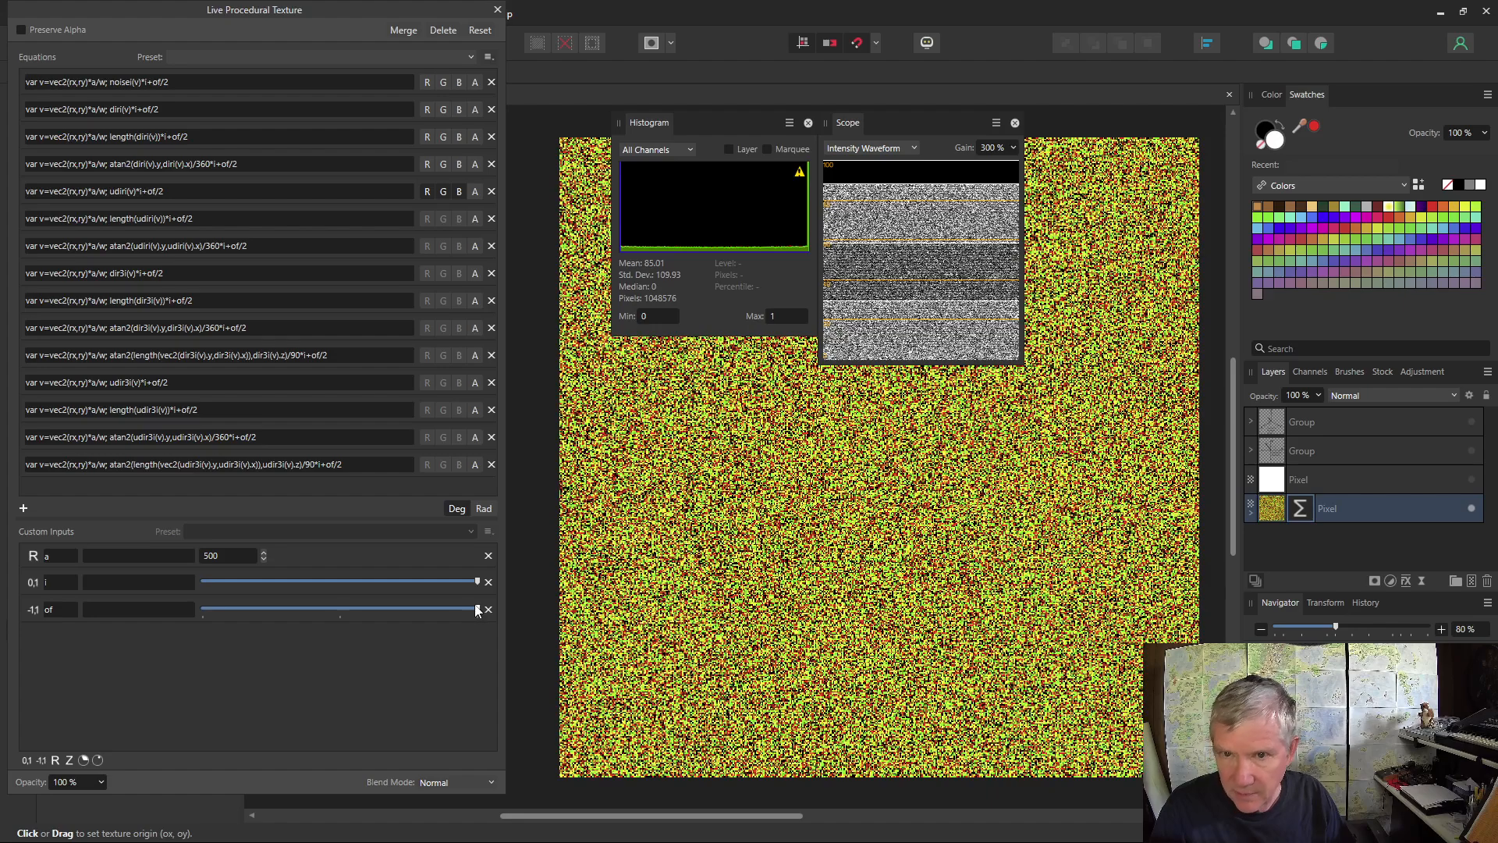
# Check the udiri(v) histogram with of at 0, and set i to about 0.5 and of to 1.
pyautogui.moveTo(477, 608); pyautogui.dragTo(343, 624)
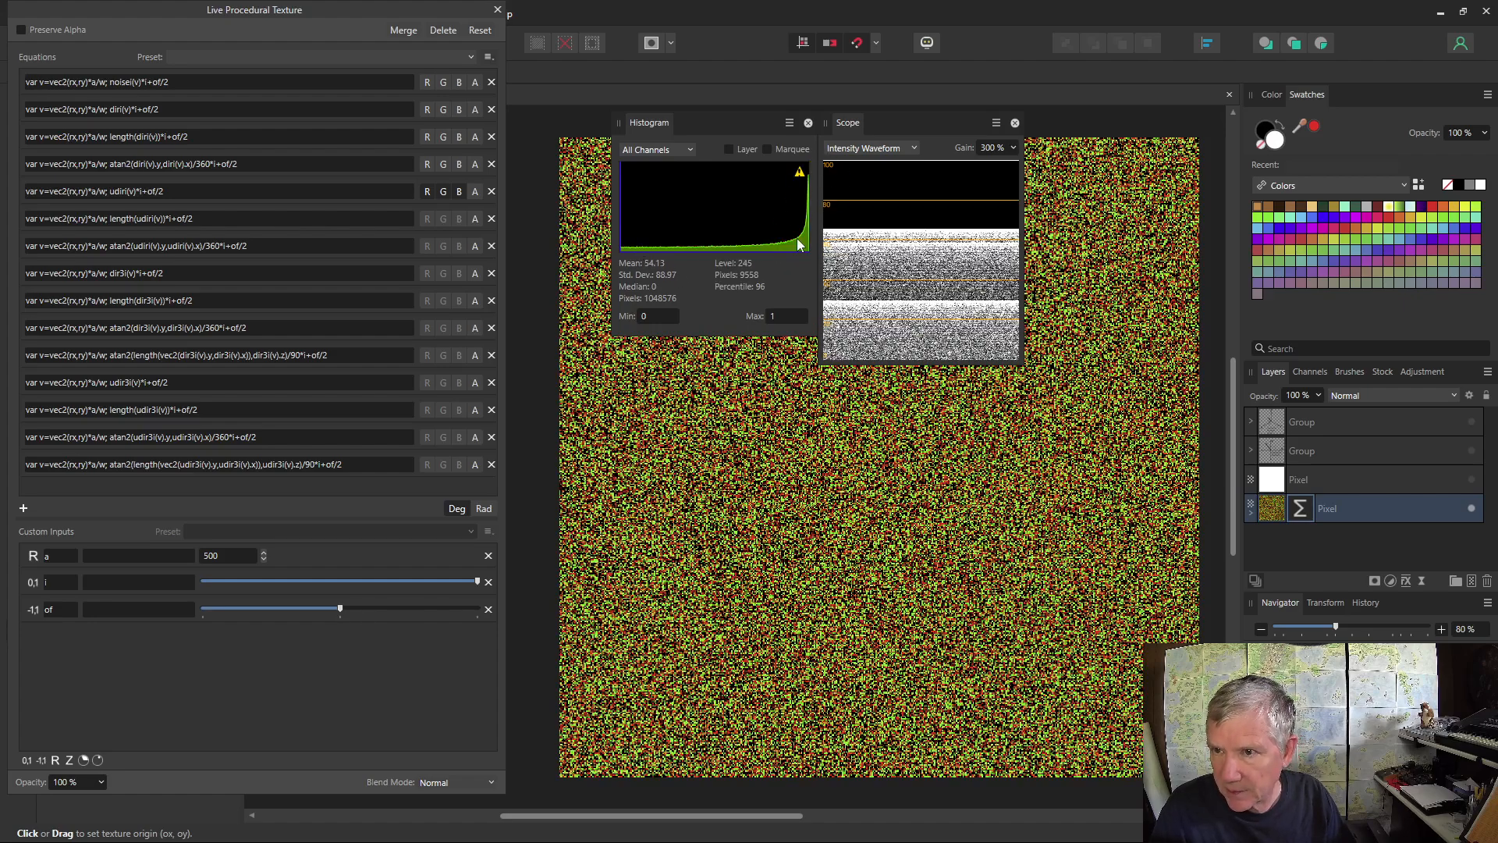
pyautogui.moveTo(791, 227)
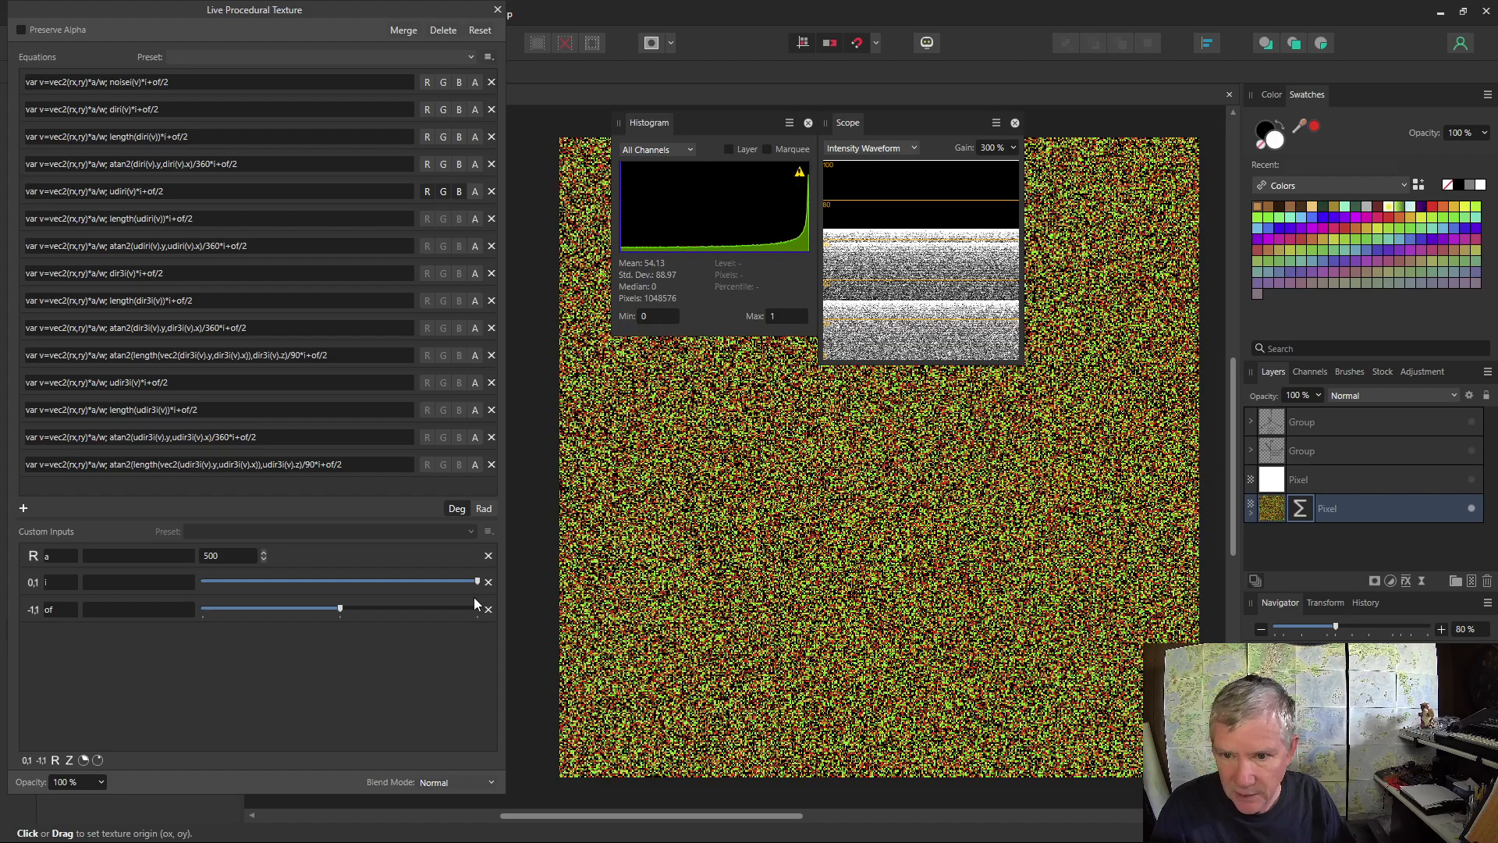
pyautogui.moveTo(478, 582)
pyautogui.mouseDown()
pyautogui.moveTo(343, 584)
pyautogui.moveTo(387, 607)
pyautogui.moveTo(477, 609)
pyautogui.mouseUp()
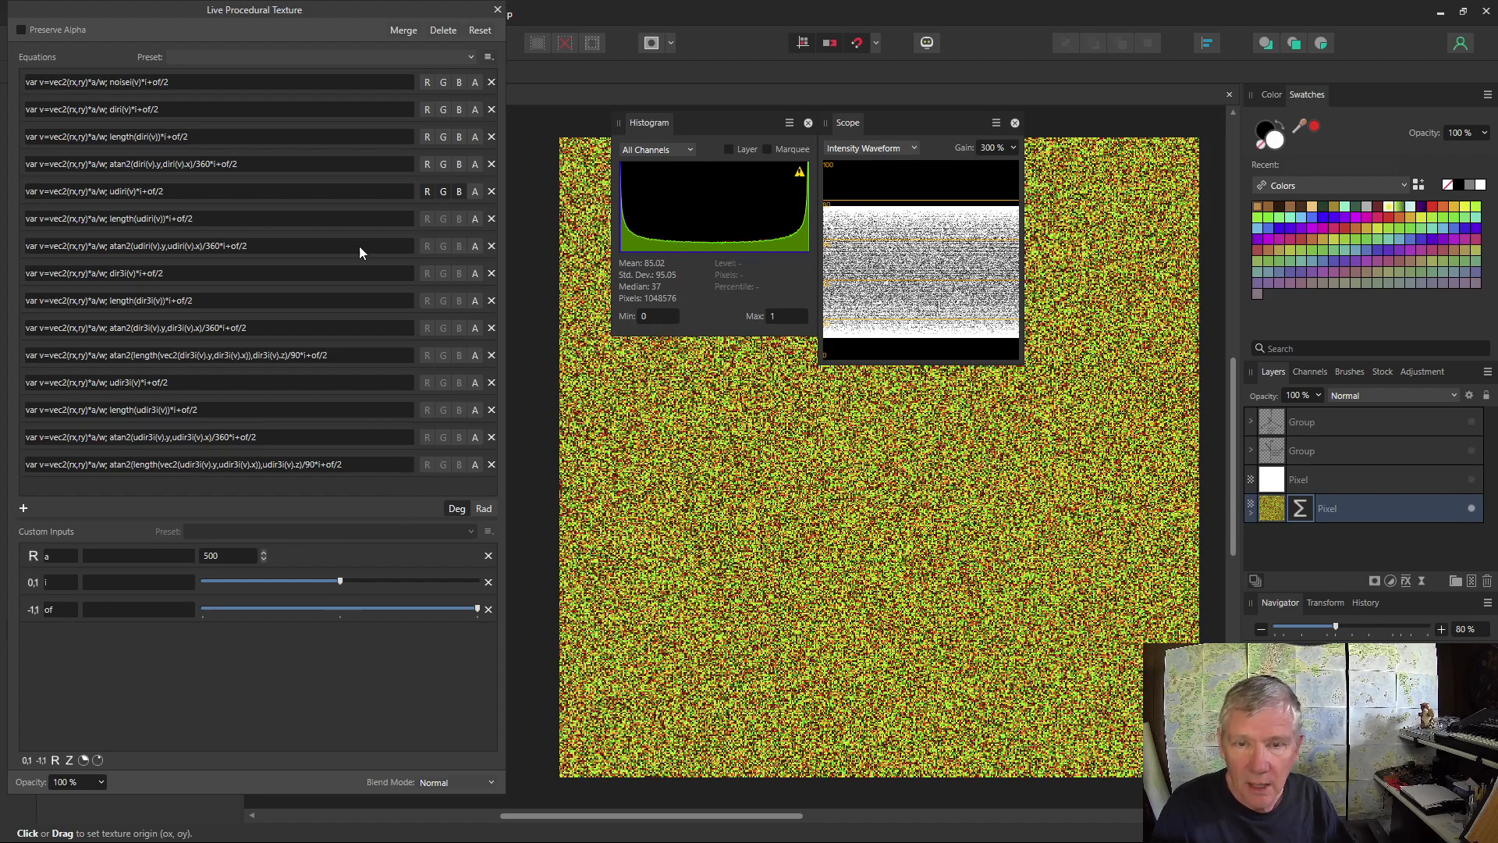
# Switch the RGB output from udiri(v) to length(udiri(v)), and set i to 1 and of to 0.
pyautogui.click(426, 192)
pyautogui.click(443, 192)
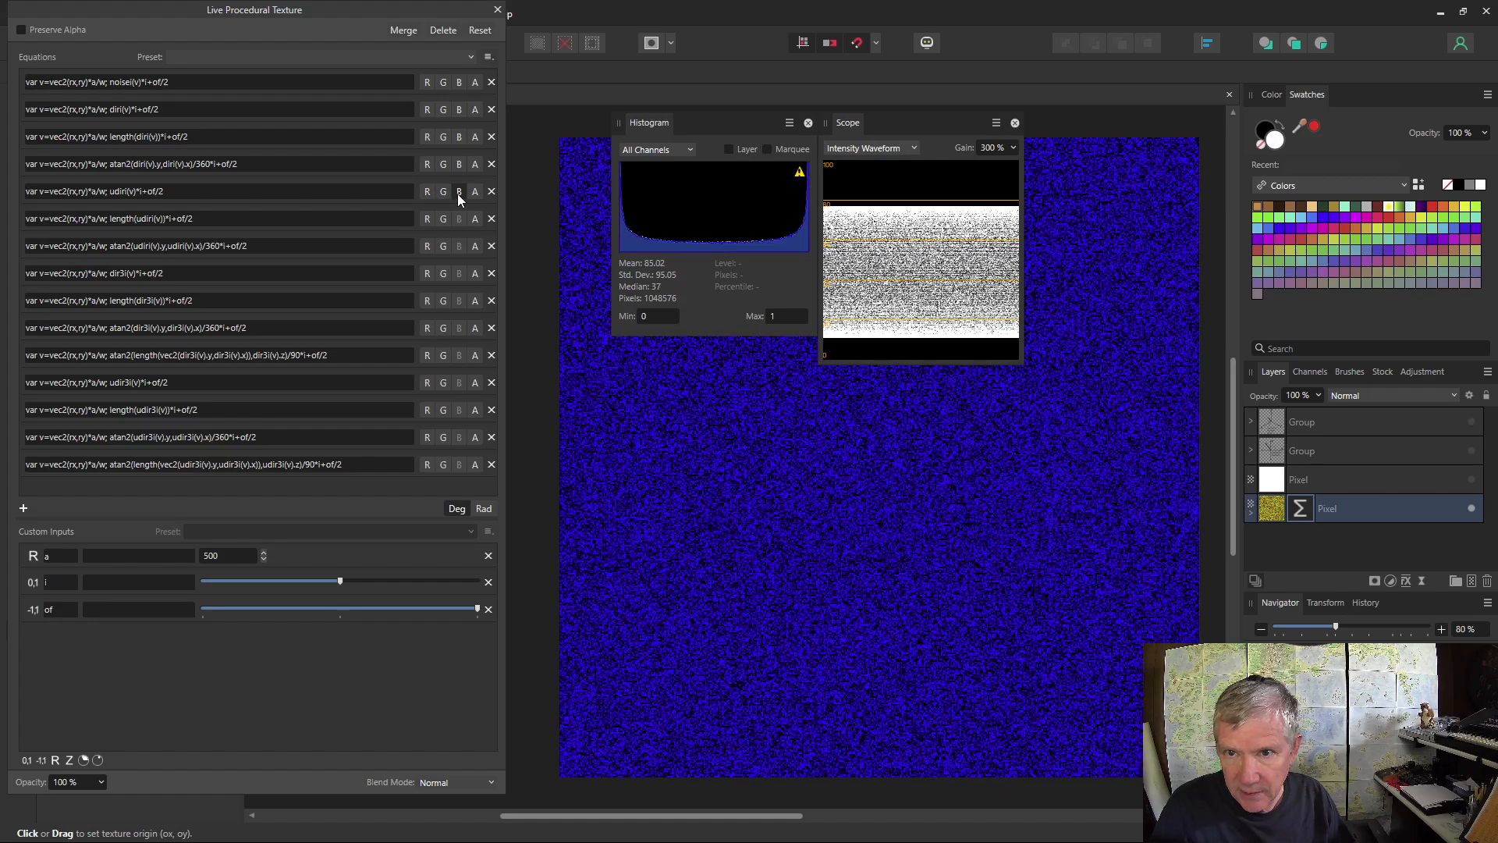
pyautogui.click(457, 193)
pyautogui.click(426, 219)
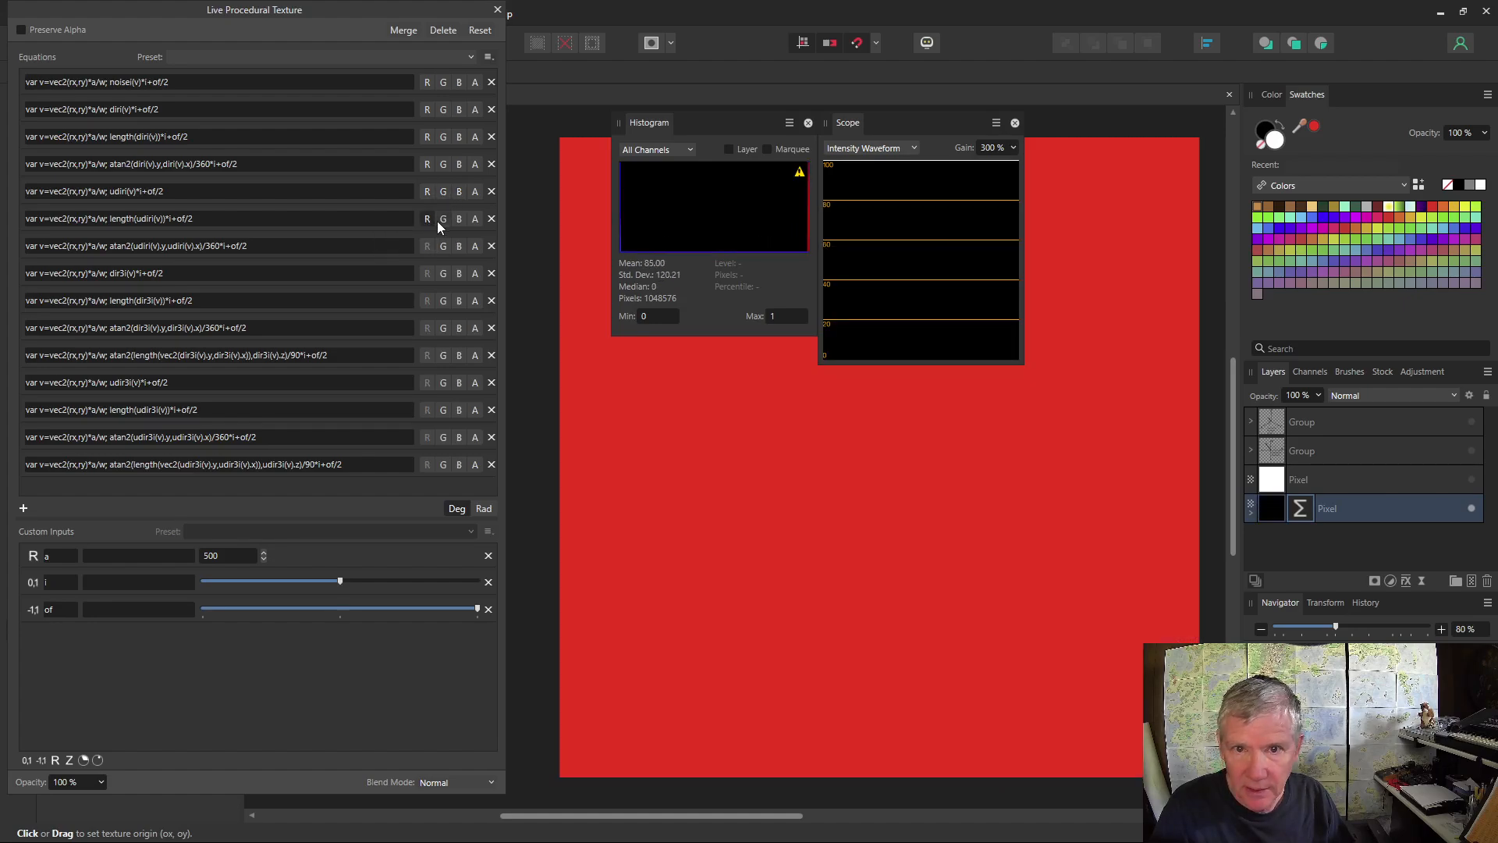
pyautogui.click(443, 219)
pyautogui.click(459, 219)
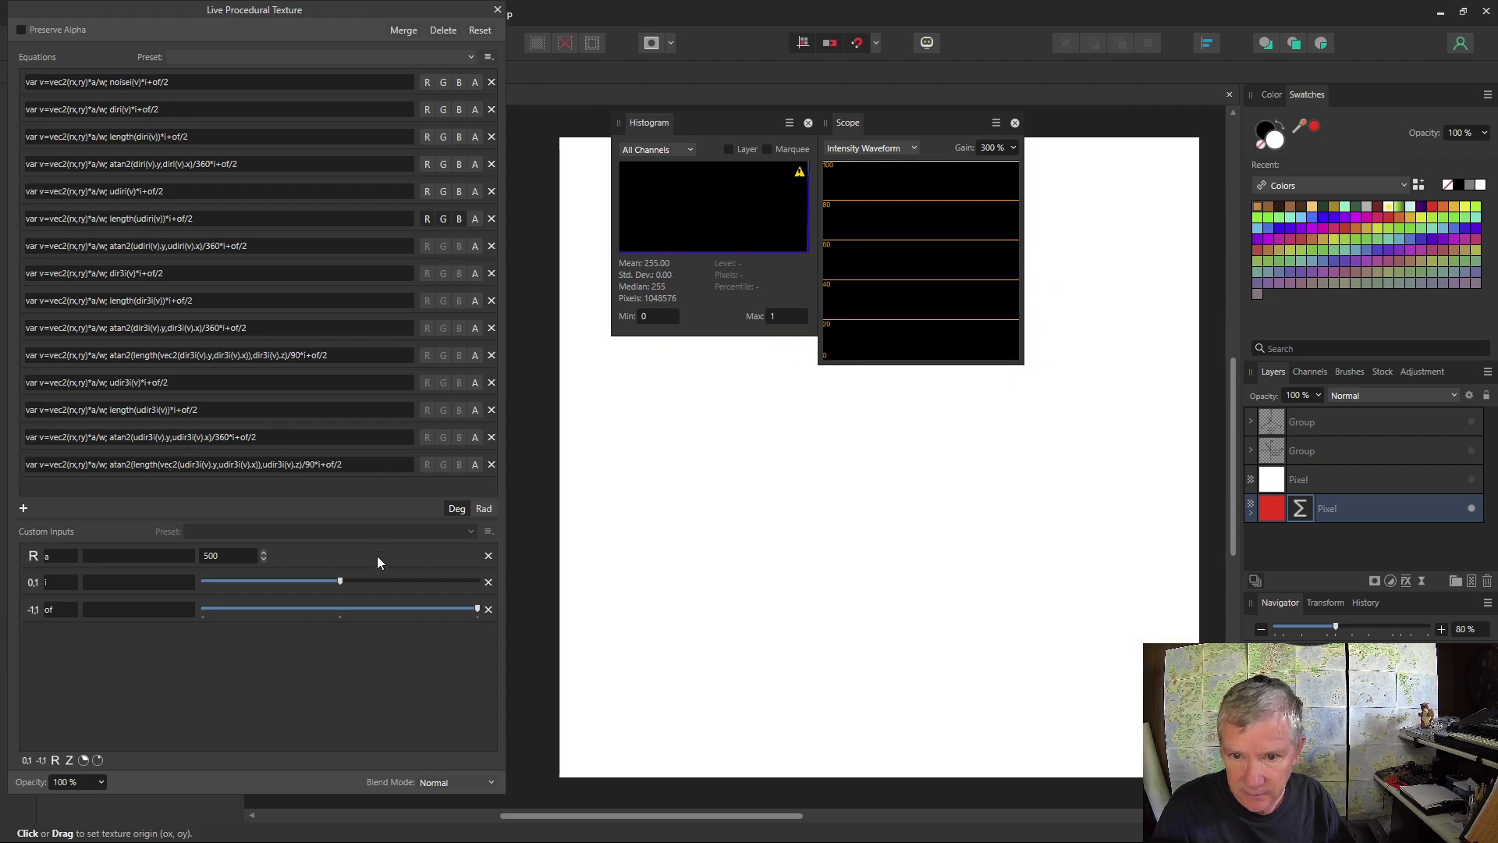
pyautogui.moveTo(340, 582); pyautogui.dragTo(376, 609)
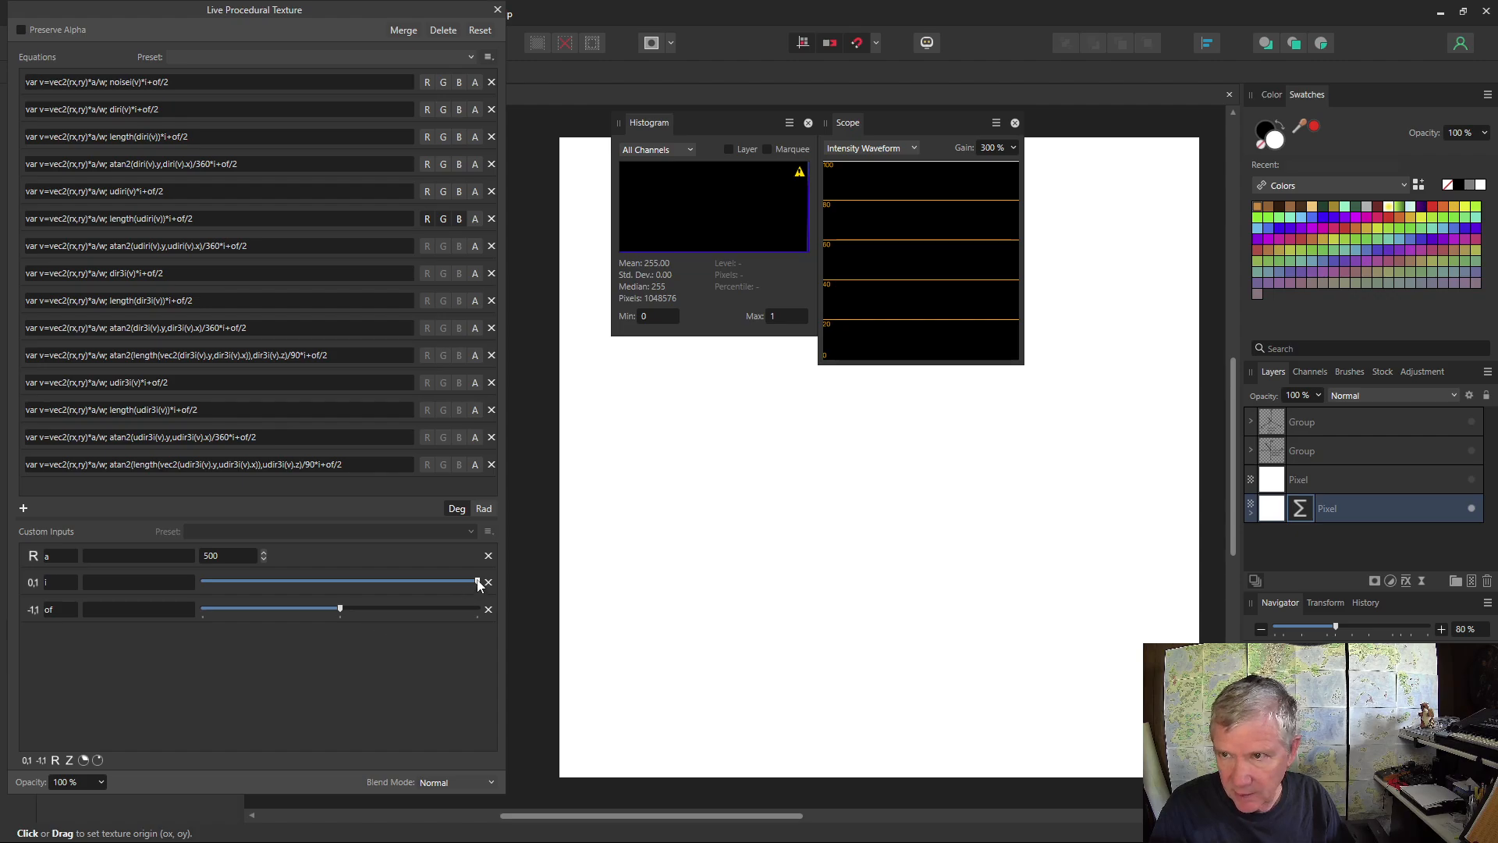
pyautogui.moveTo(478, 582)
pyautogui.mouseDown()
pyautogui.moveTo(194, 582)
pyautogui.moveTo(485, 582)
pyautogui.mouseUp()
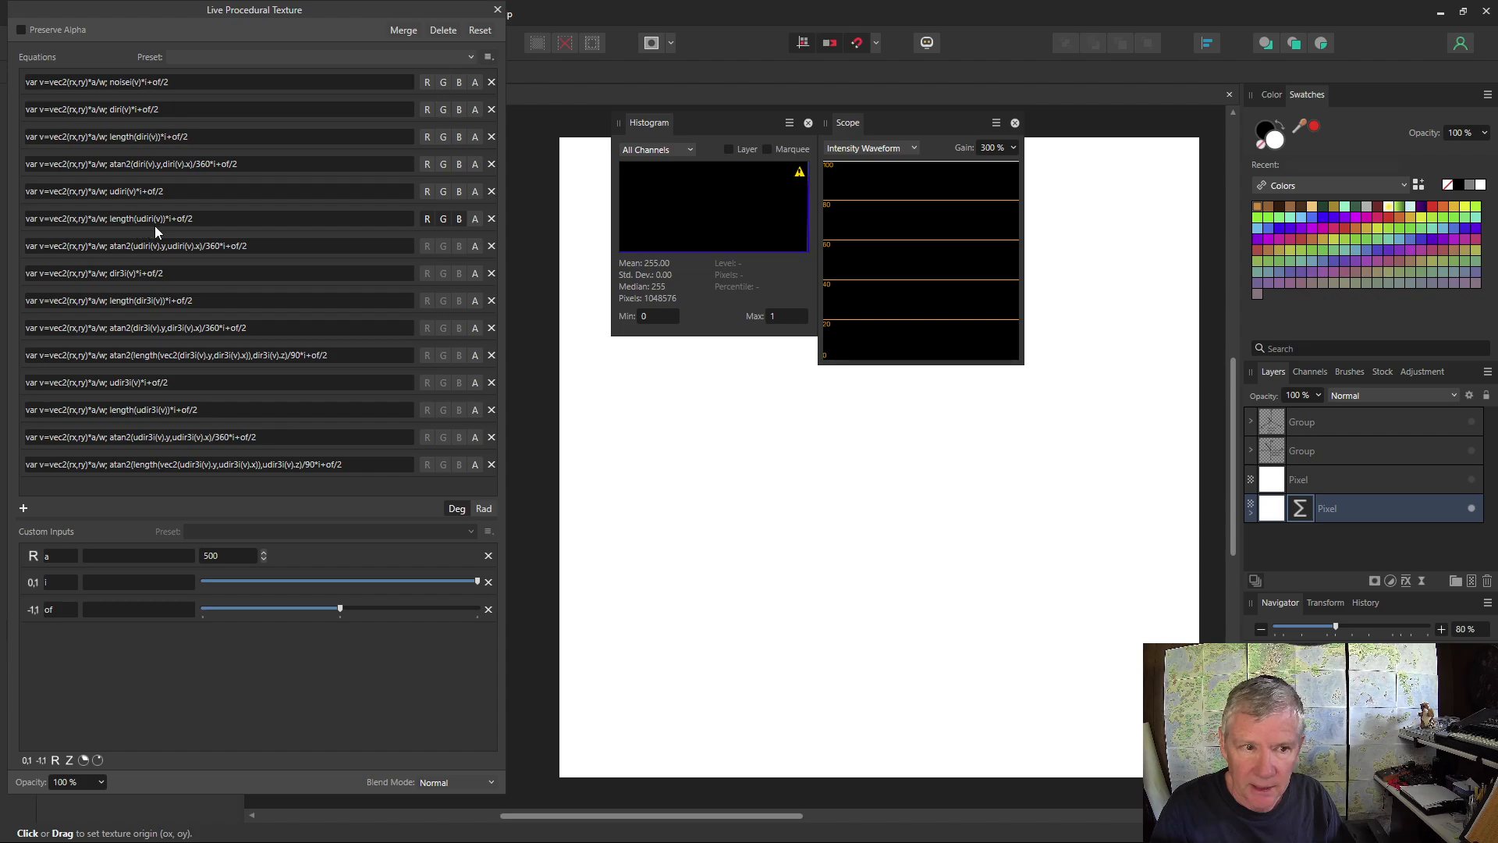
# Switch the RGB output from length(udiri(v)) to the atan2(udiri(v).y,udiri(v).x)/360 equation and set of to 1.
pyautogui.click(428, 218)
pyautogui.click(442, 219)
pyautogui.click(458, 218)
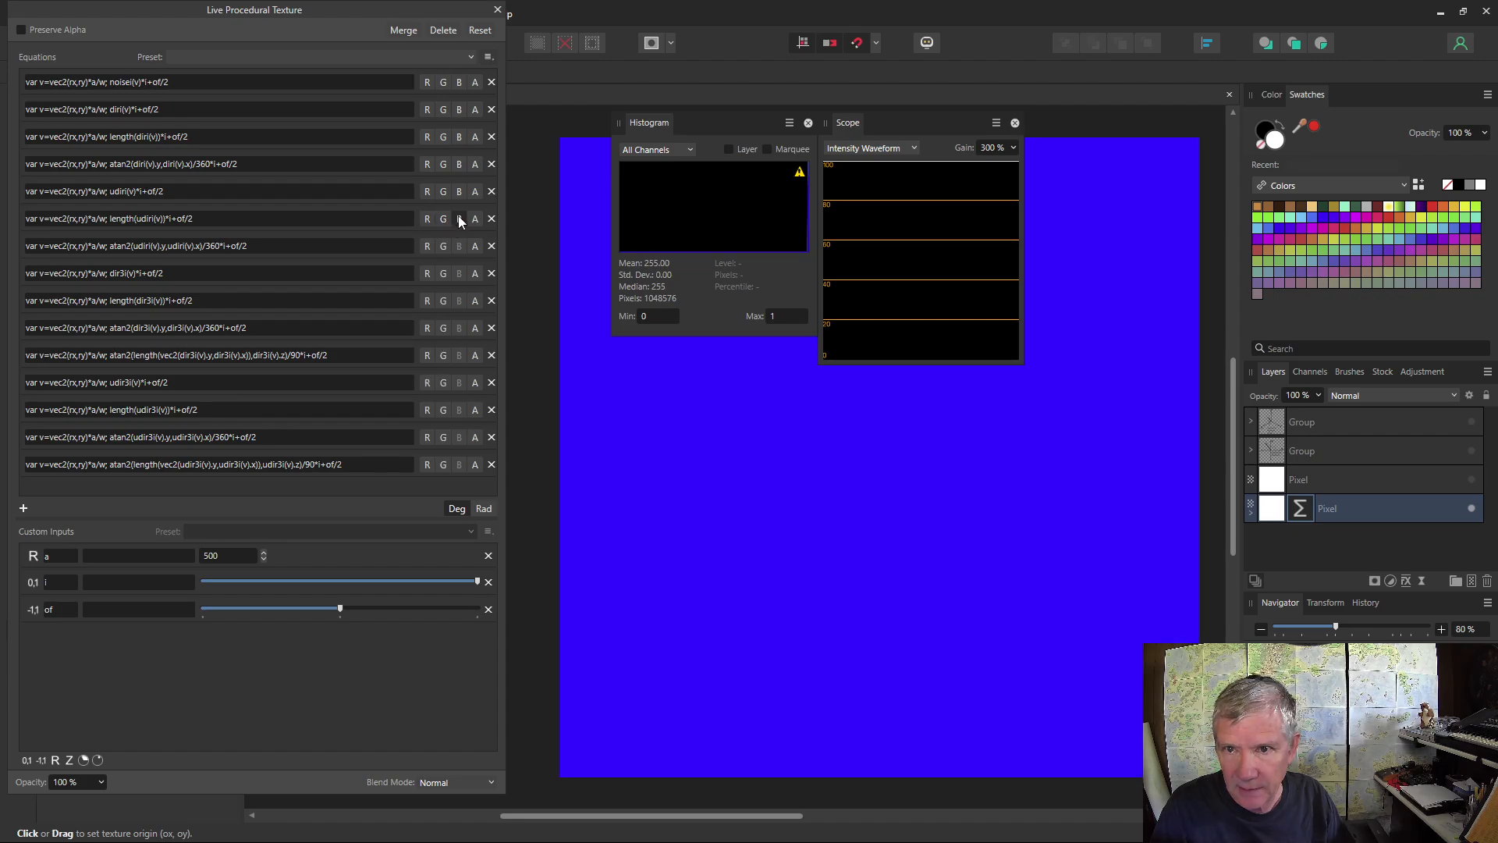
pyautogui.click(428, 245)
pyautogui.click(444, 246)
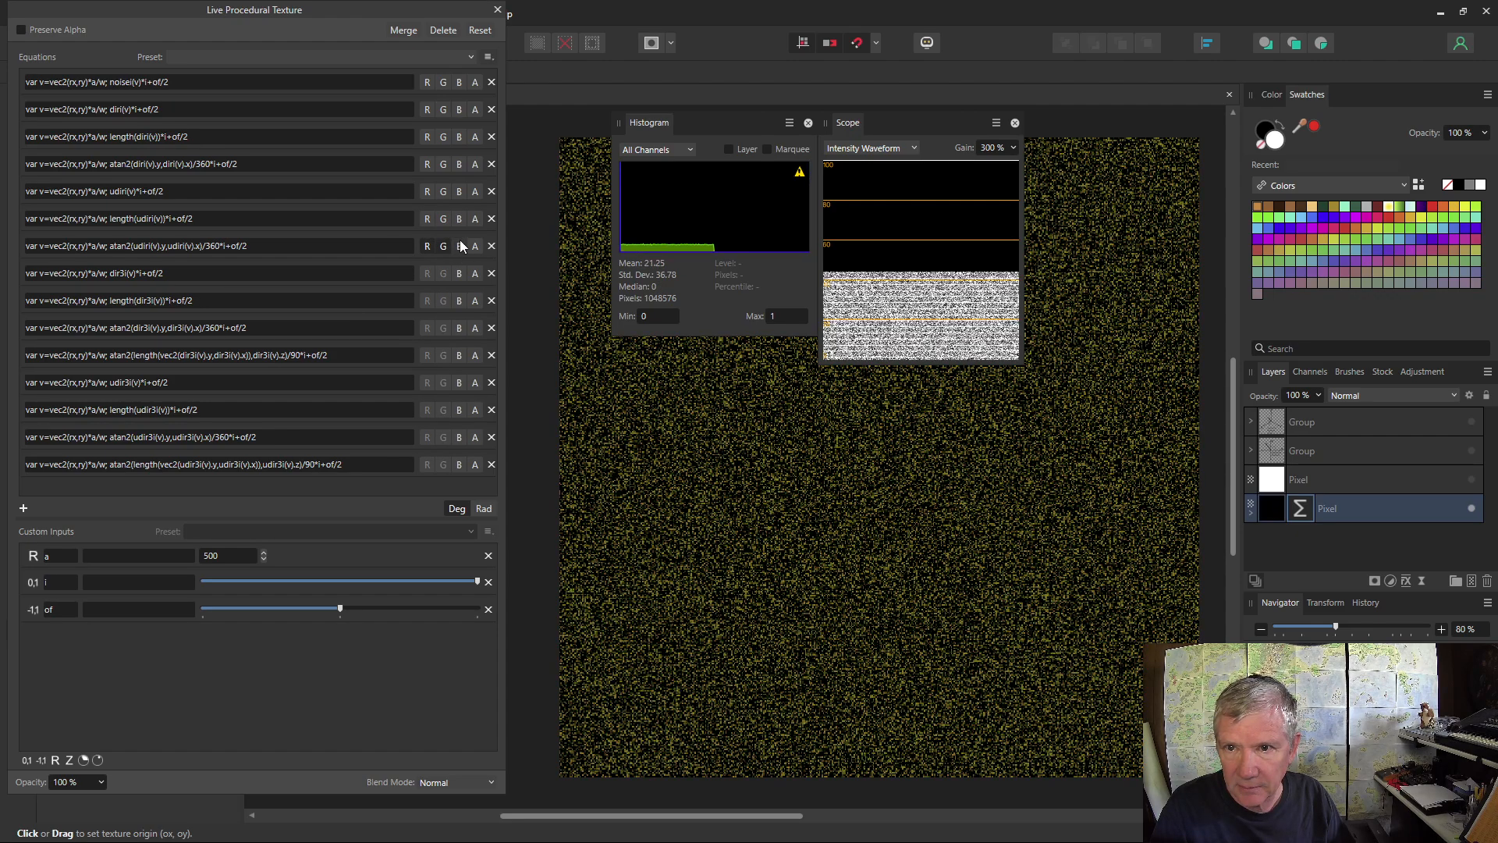
pyautogui.click(459, 246)
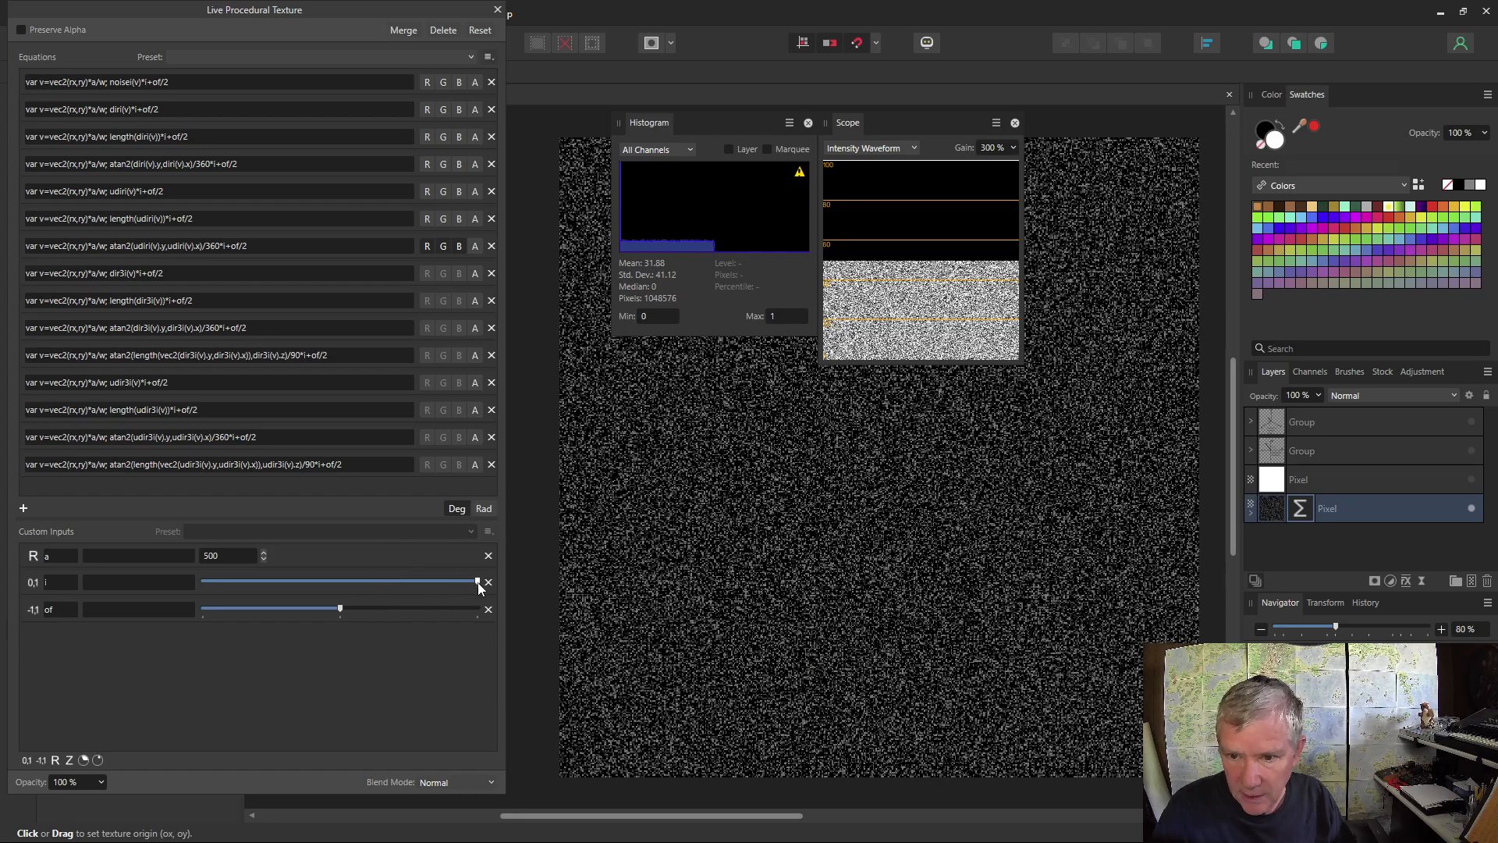
pyautogui.moveTo(341, 609); pyautogui.dragTo(489, 612)
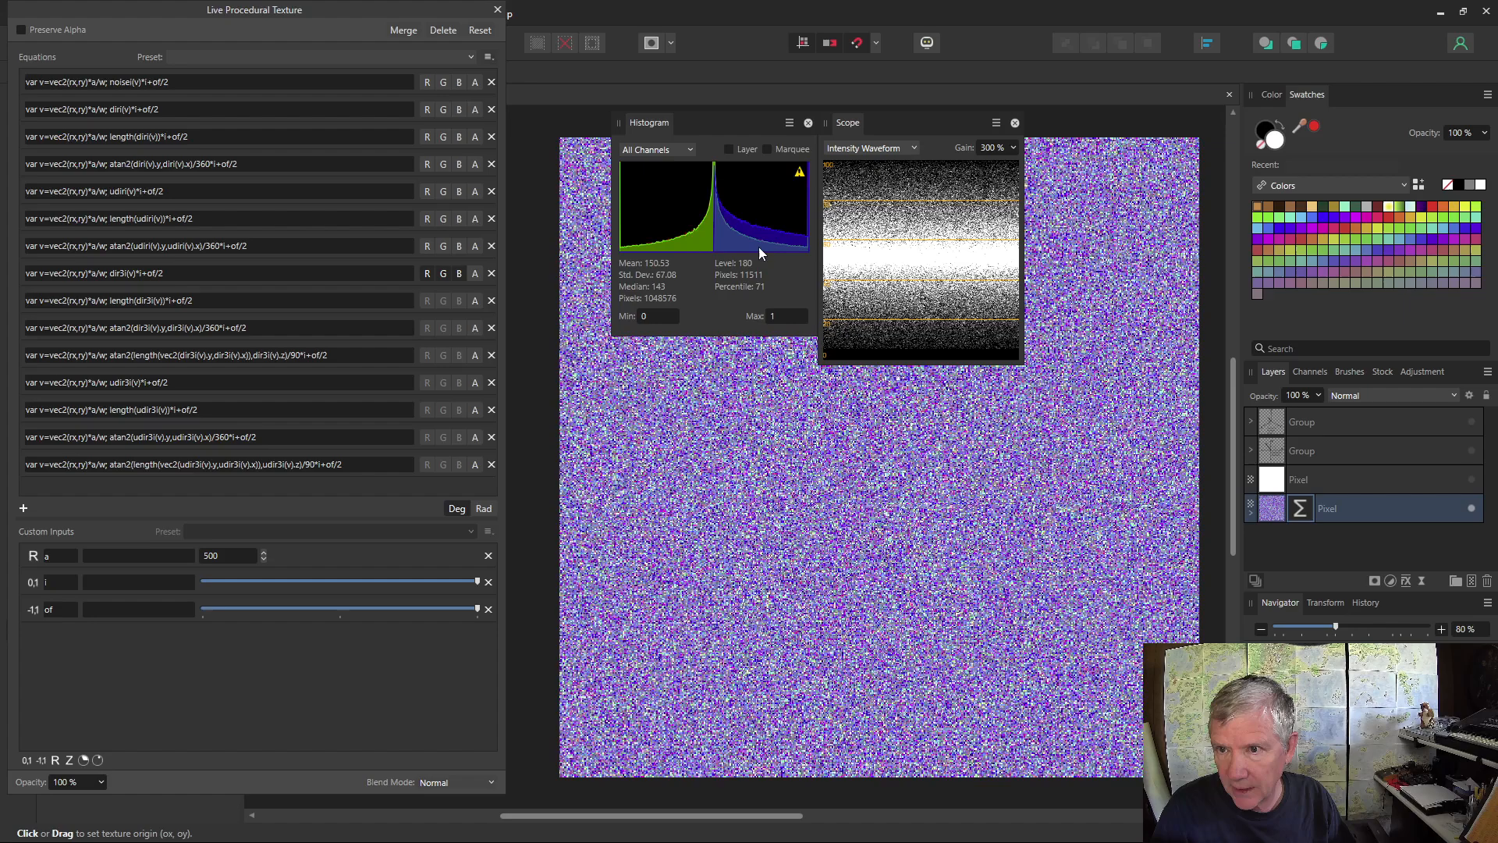
# Set custom input i to about 0.5 for the dir3i(v) texture.
pyautogui.moveTo(478, 582); pyautogui.dragTo(347, 595)
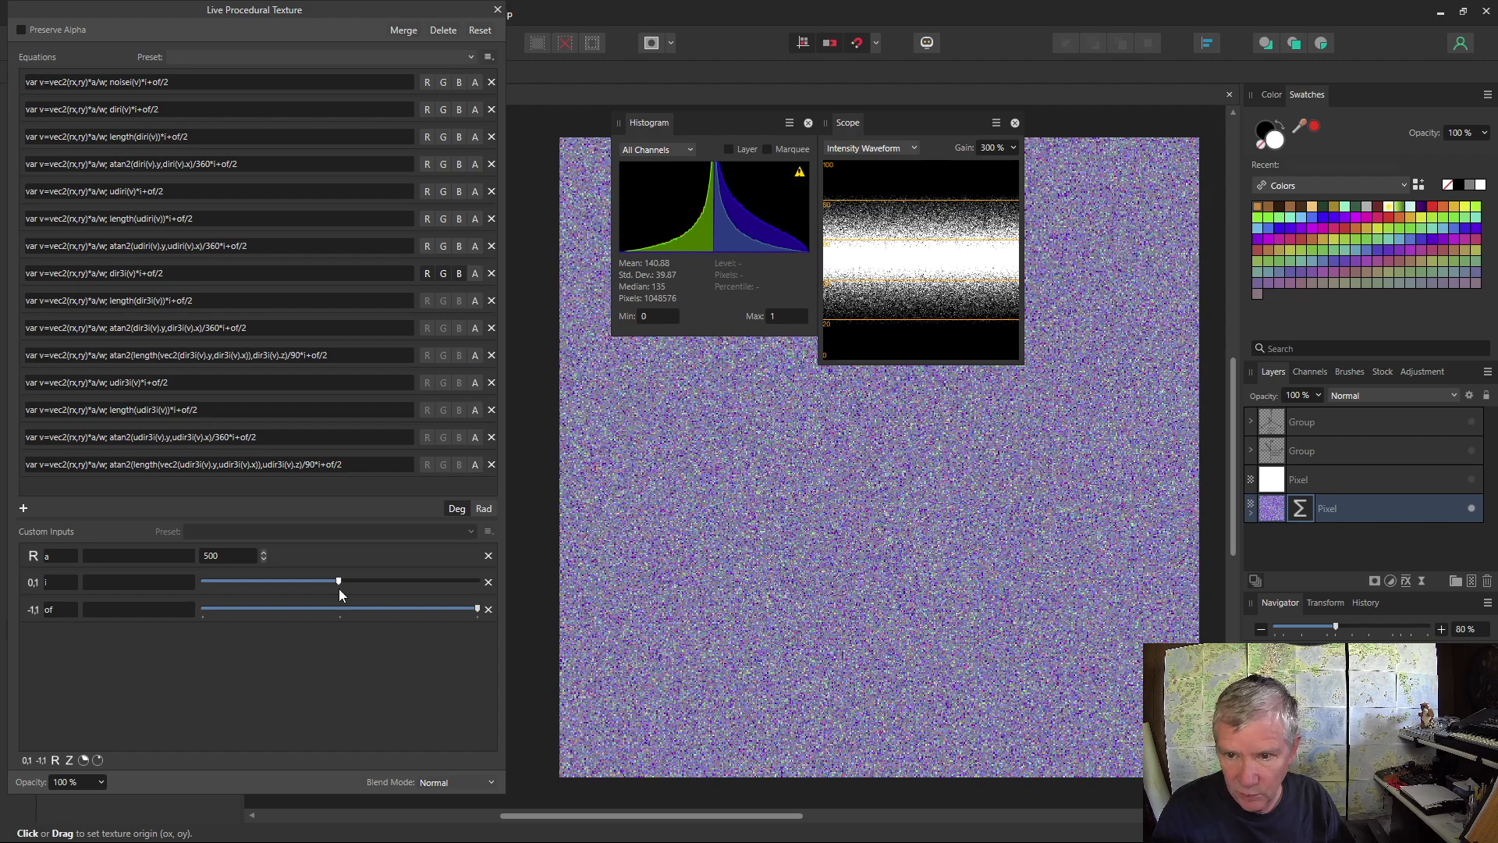
# Check the dir3i(v) distribution with i at 1 and of at 0, and return i to about 0.5 and of to 1.
pyautogui.moveTo(478, 615); pyautogui.dragTo(485, 582)
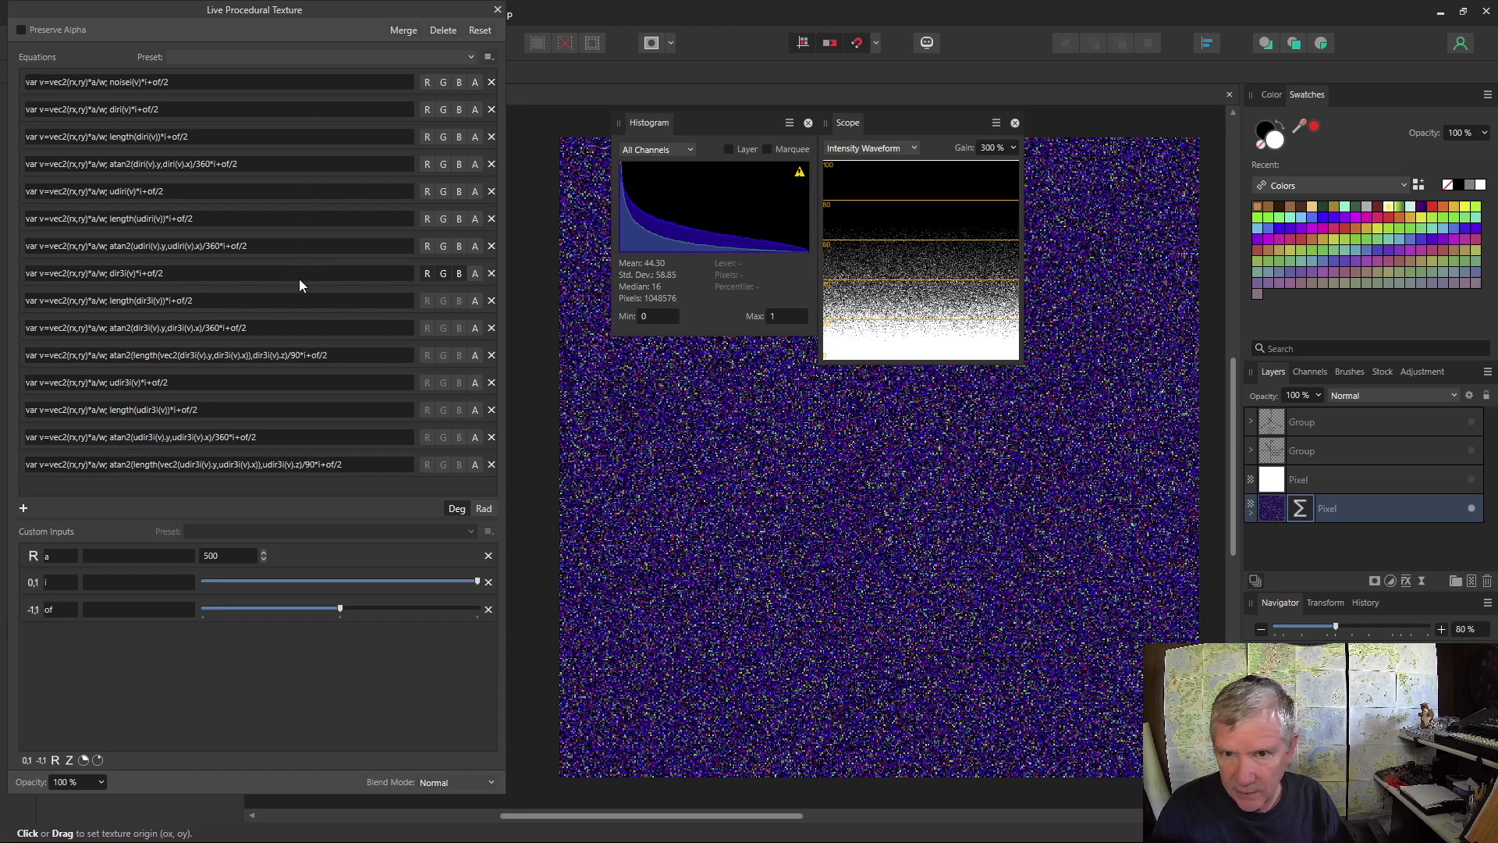
pyautogui.moveTo(480, 582)
pyautogui.mouseDown()
pyautogui.moveTo(338, 589)
pyautogui.moveTo(386, 611)
pyautogui.moveTo(481, 611)
pyautogui.mouseUp()
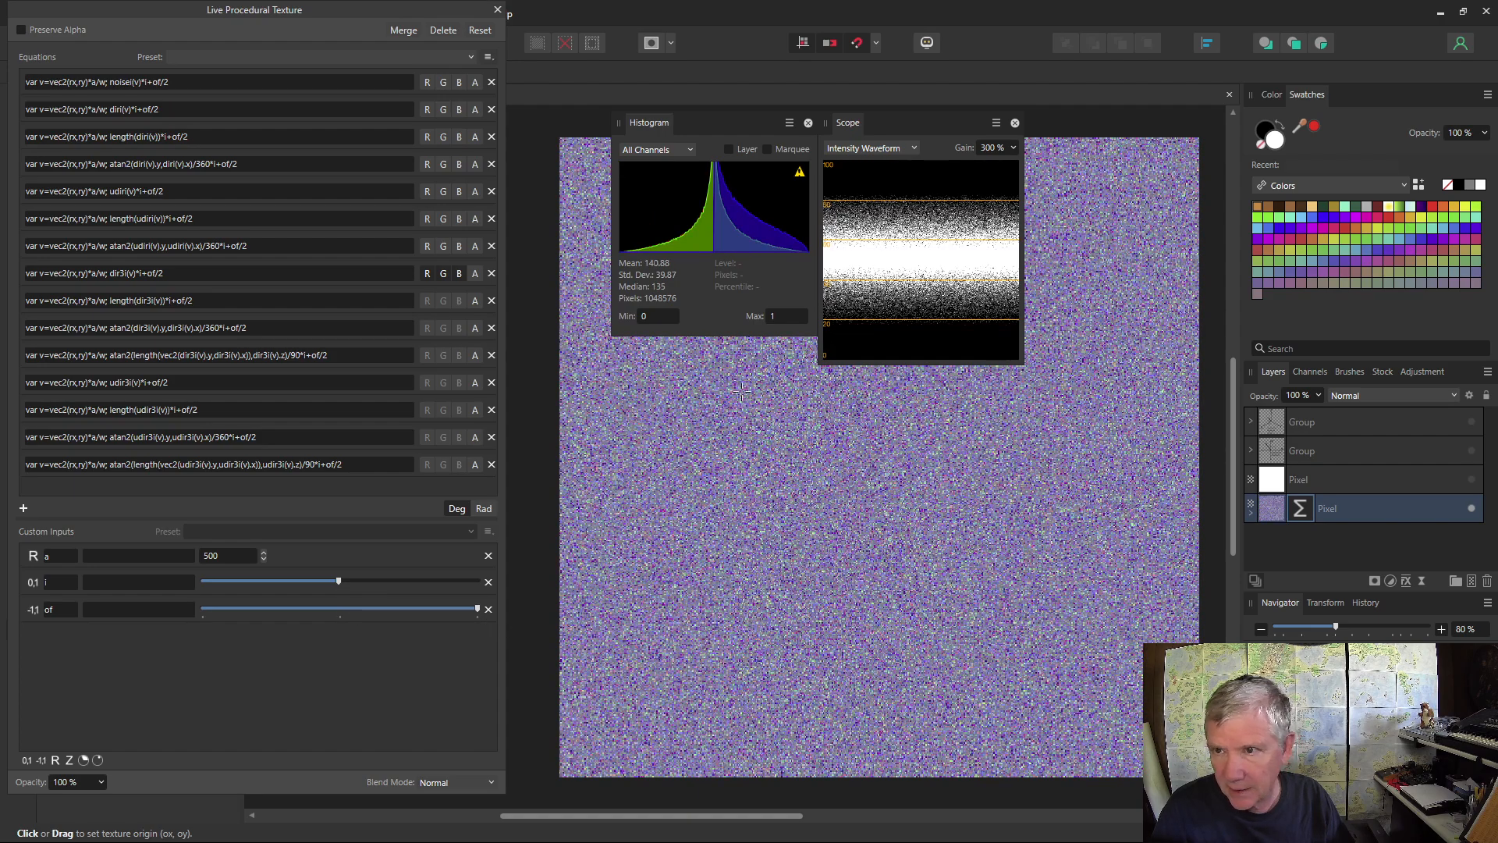
# Examine the dir3i(v) histogram separately for the red, green and blue channels.
pyautogui.click(690, 149)
pyautogui.click(672, 185)
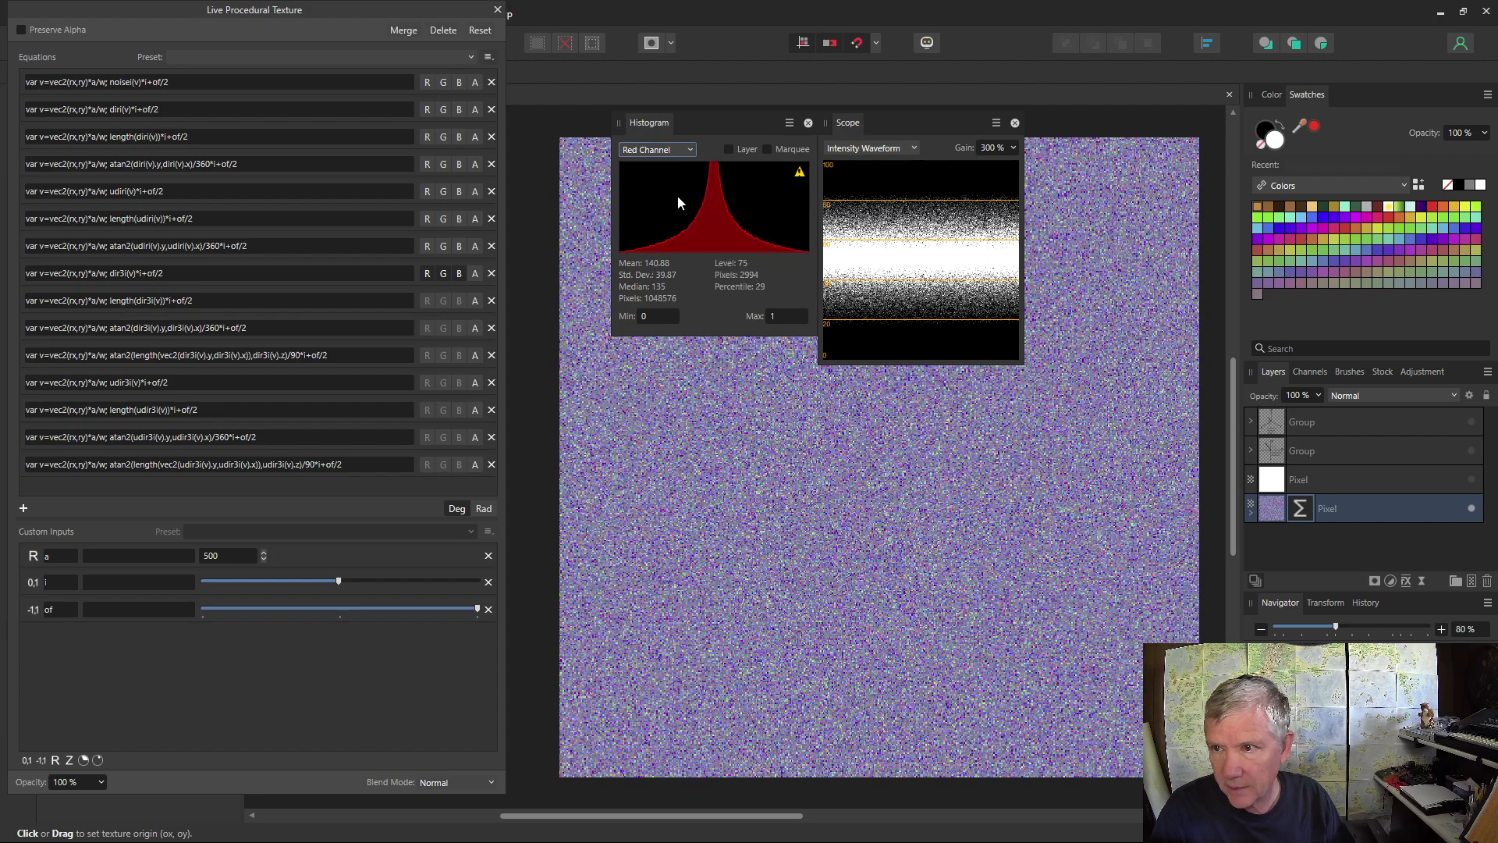
pyautogui.click(691, 152)
pyautogui.click(681, 203)
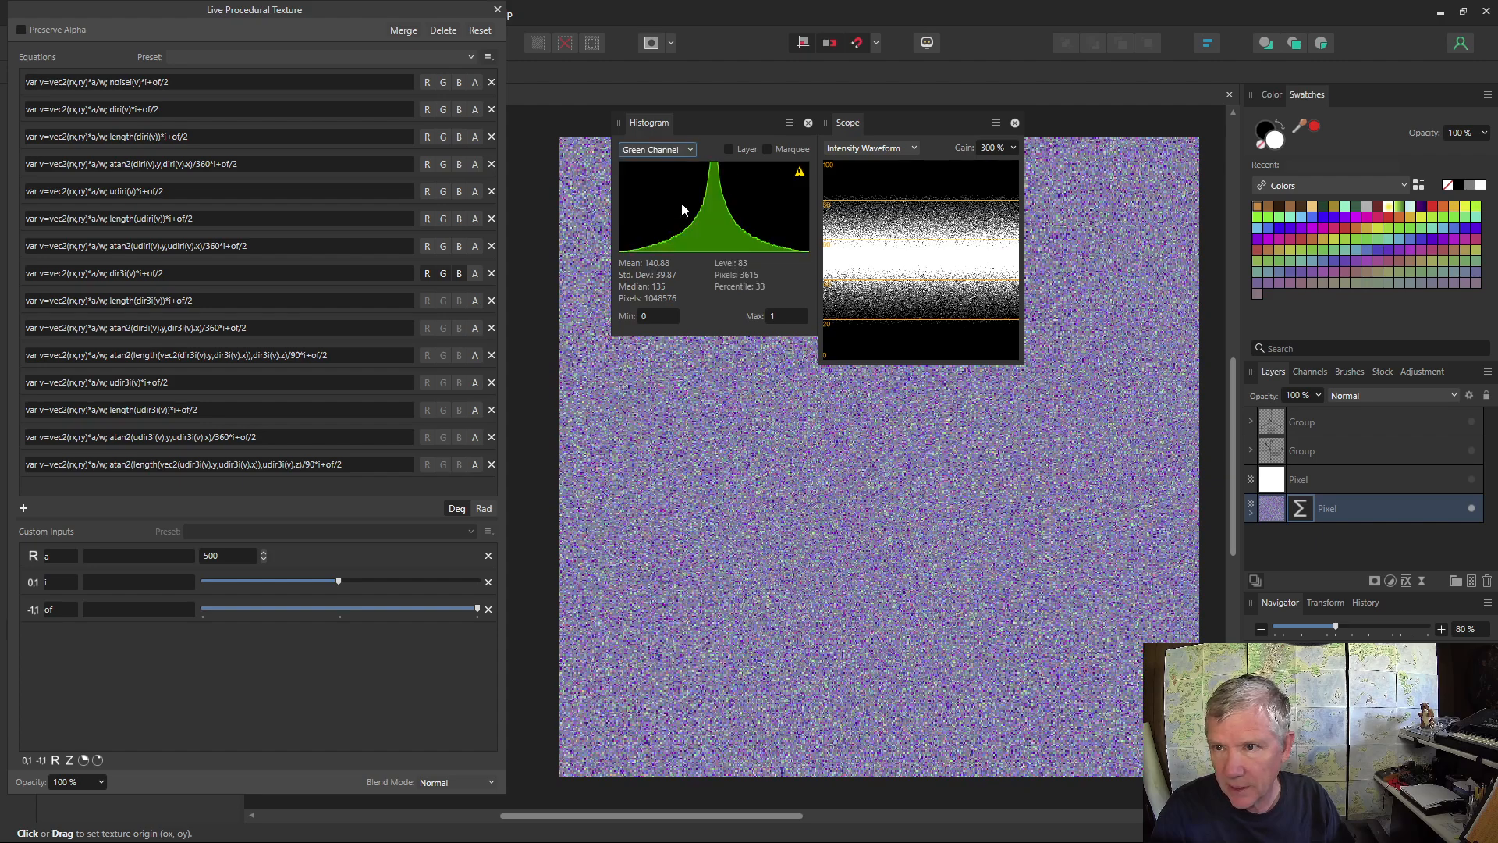
pyautogui.click(690, 148)
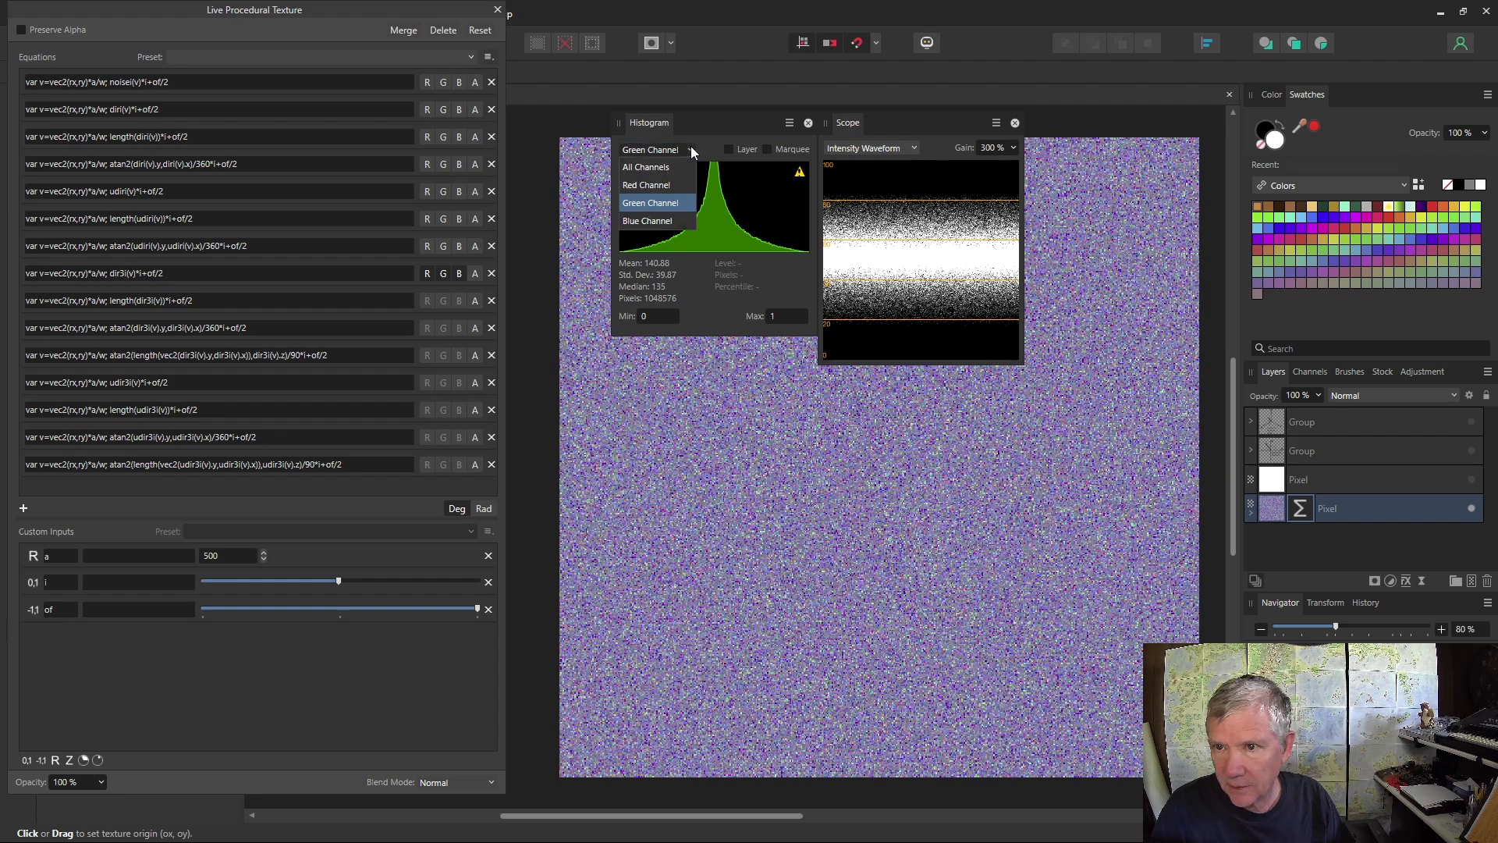
pyautogui.click(674, 222)
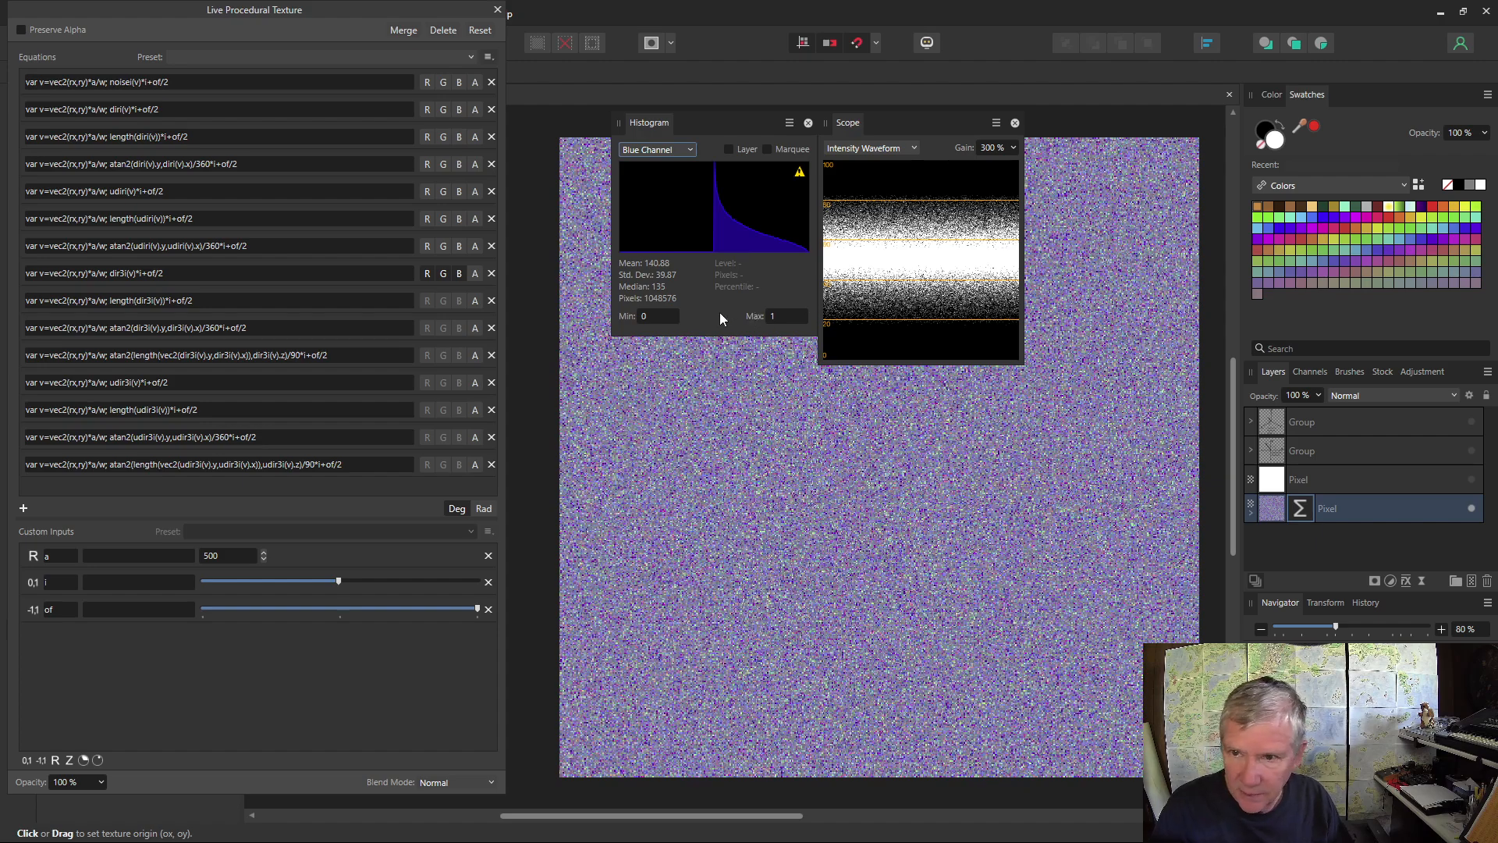
# Set custom input a to 10 to inspect the individual dir3i(v) cells, and restore it to 500.
pyautogui.click(217, 555)
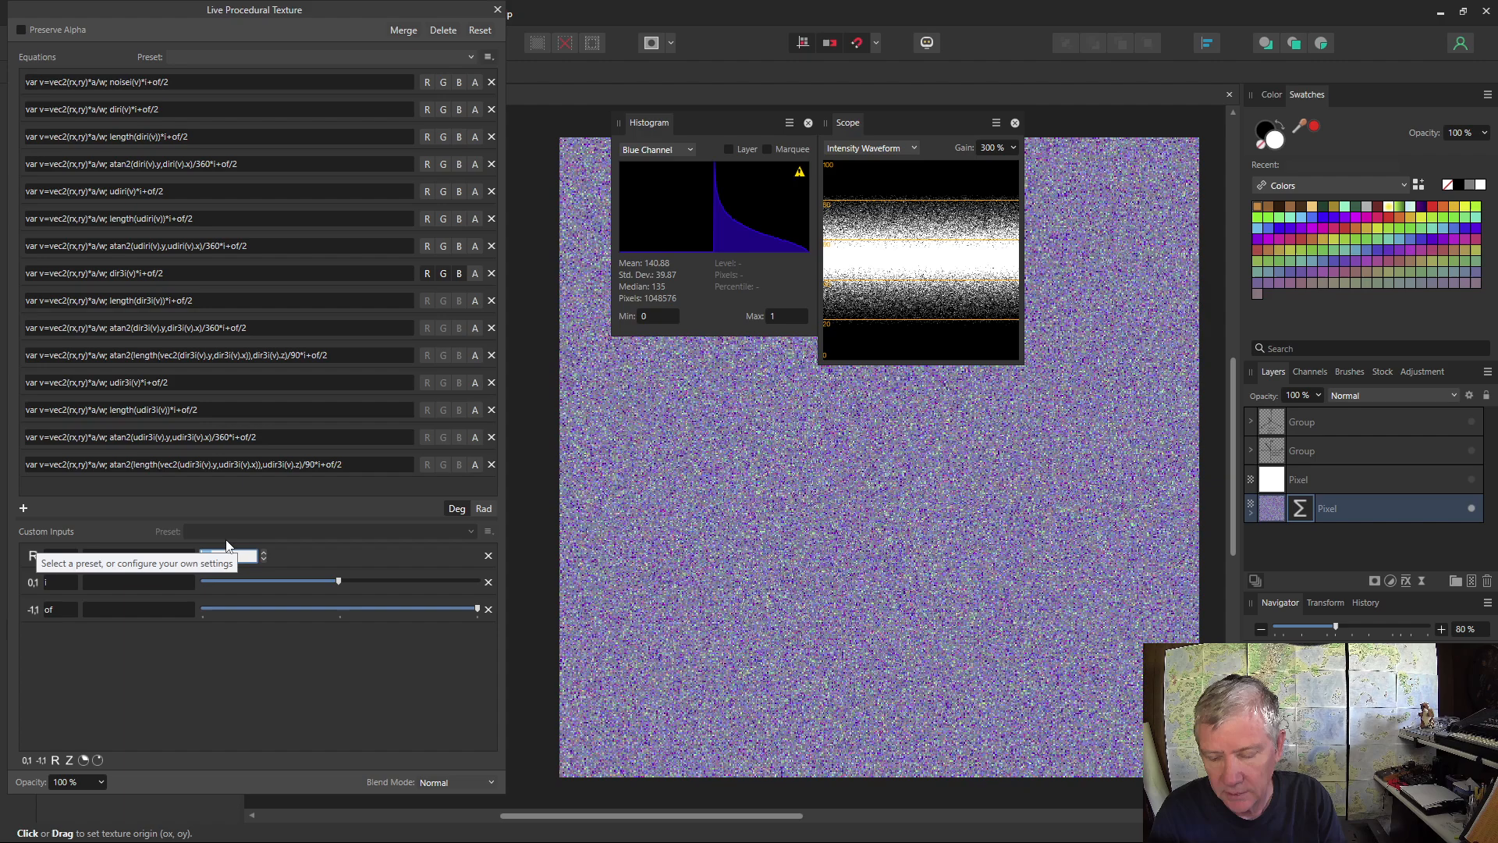
pyautogui.write('10')
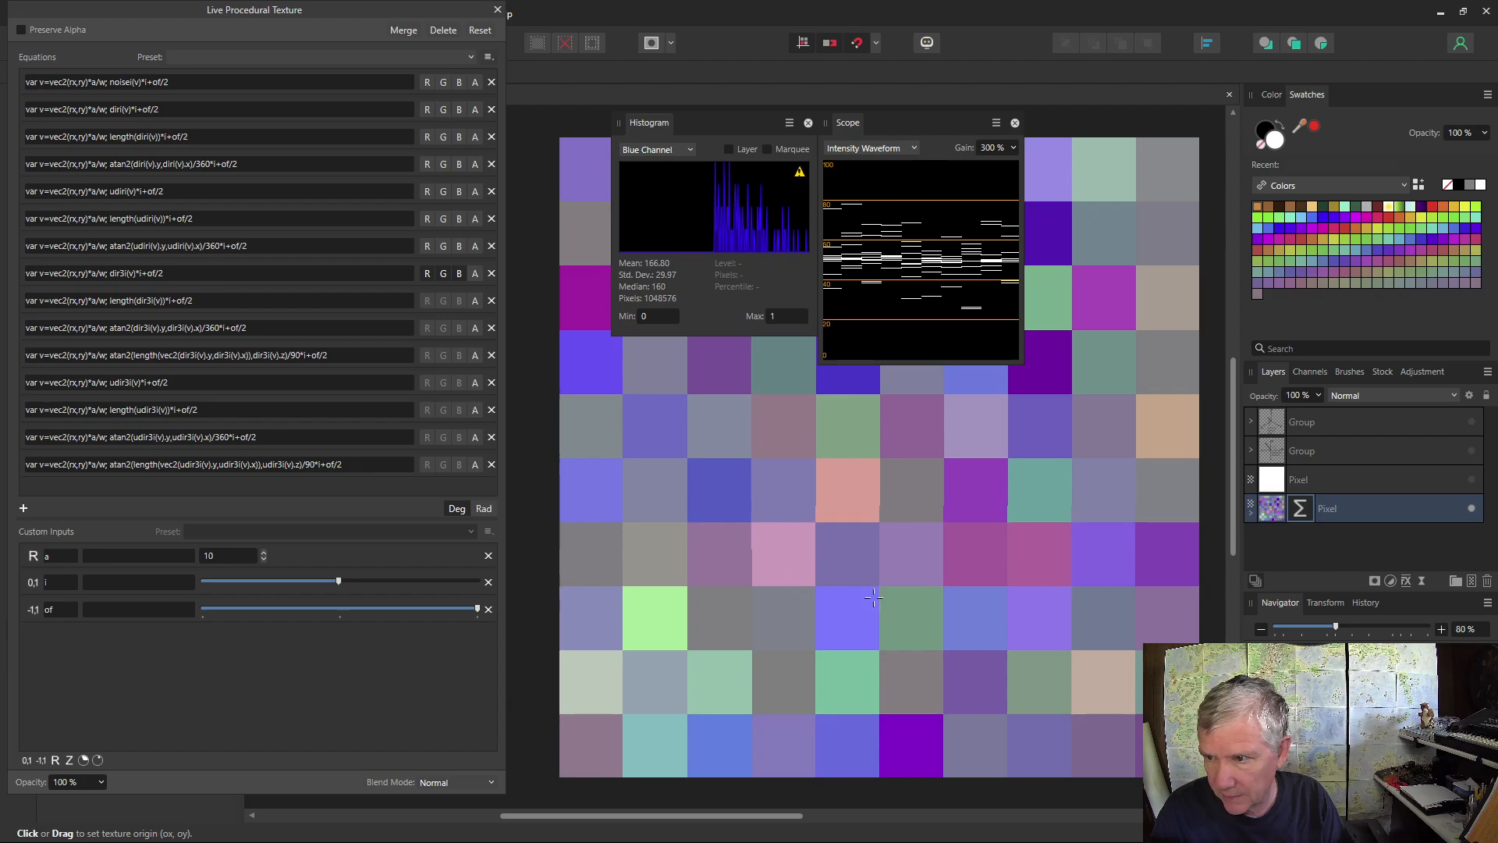
pyautogui.click(222, 560)
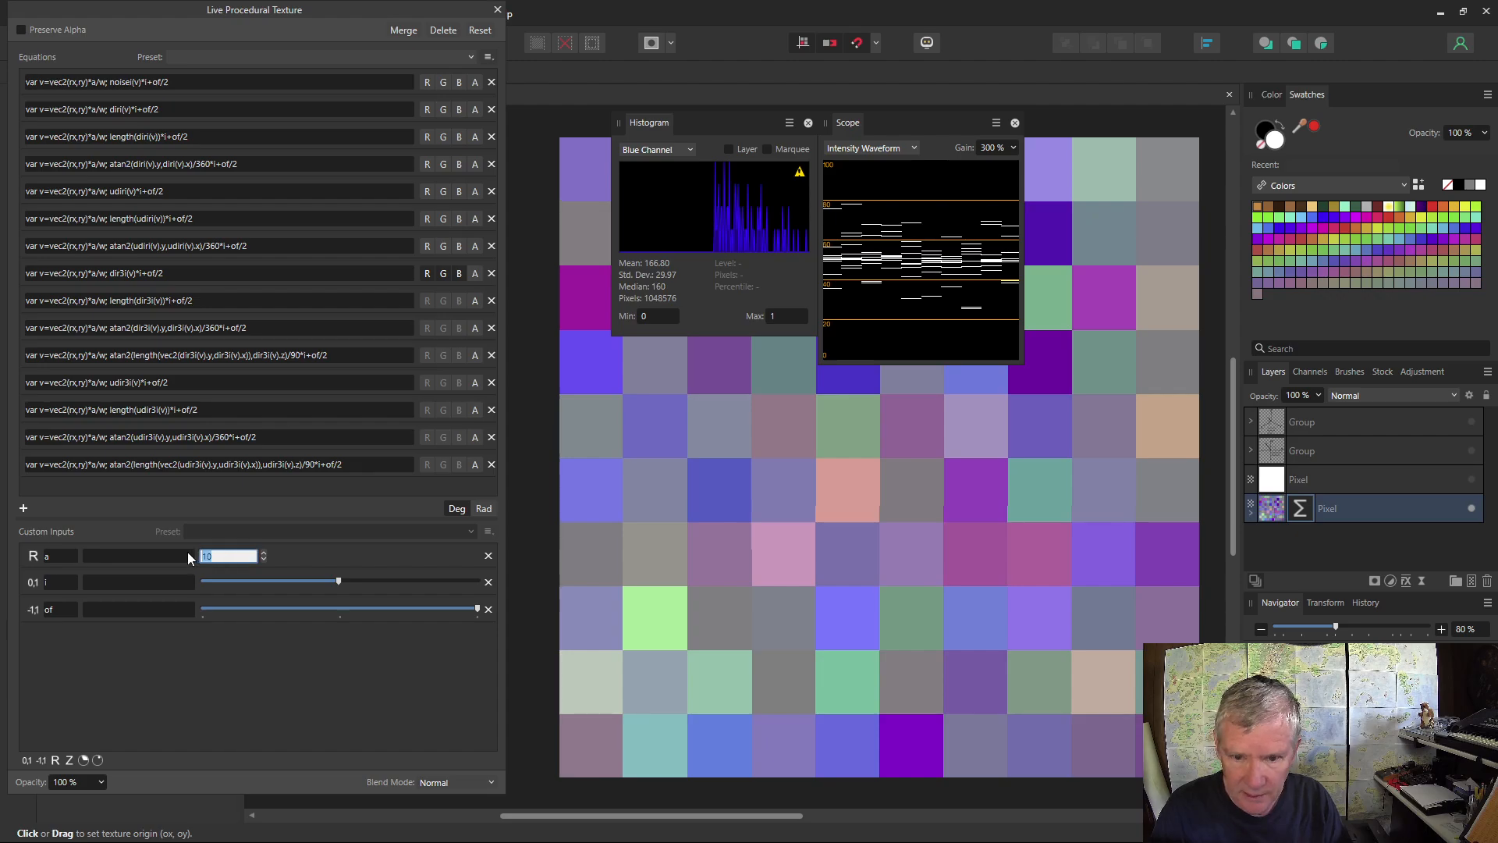
pyautogui.write('500')
pyautogui.press('Return')
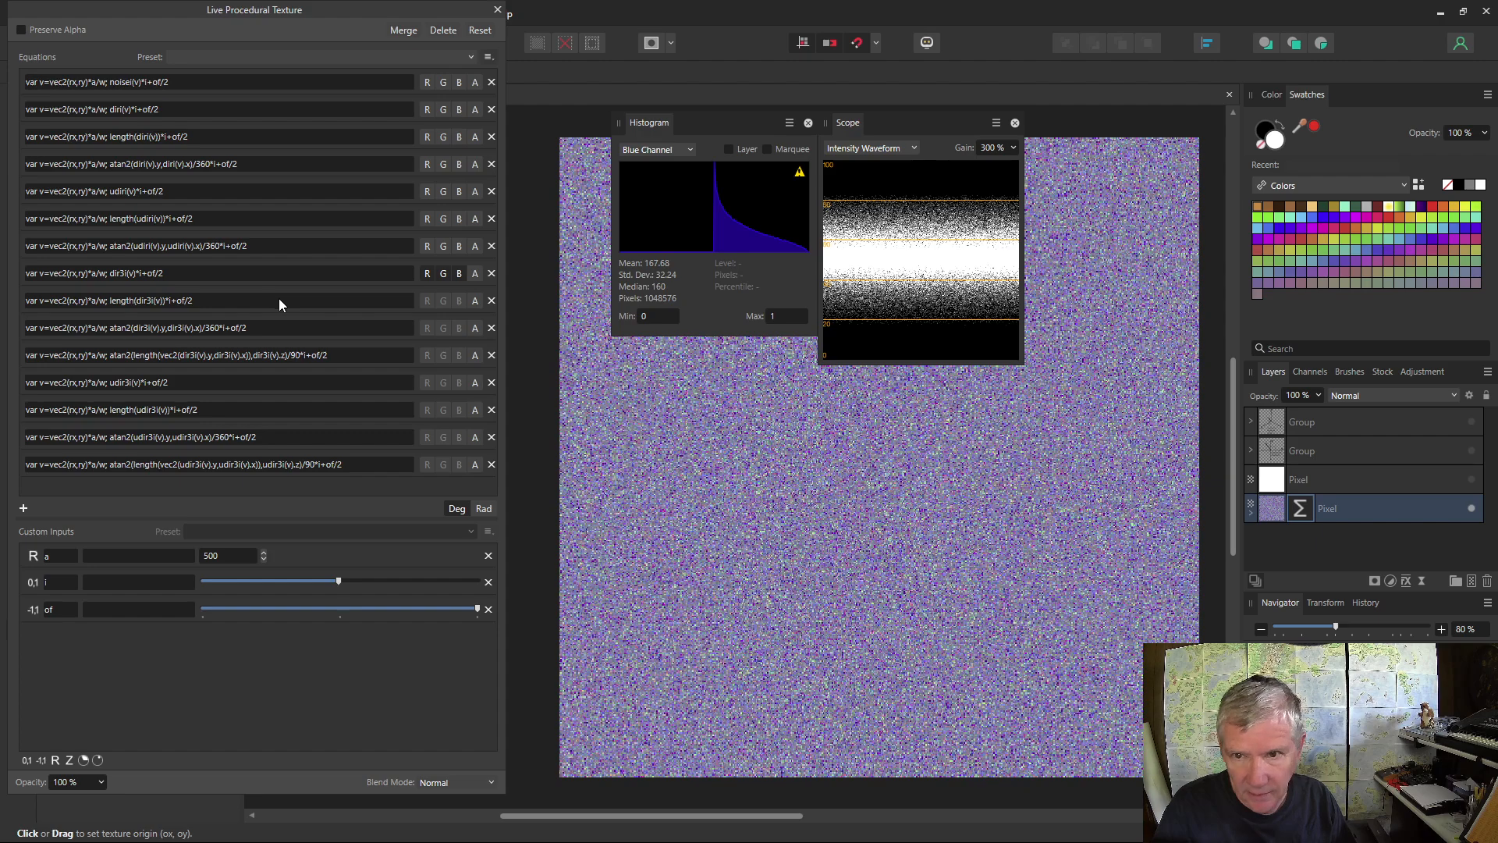
# Switch the RGB output from dir3i(v) to length(dir3i(v)), and set i to 1 and of to 0.
pyautogui.click(427, 275)
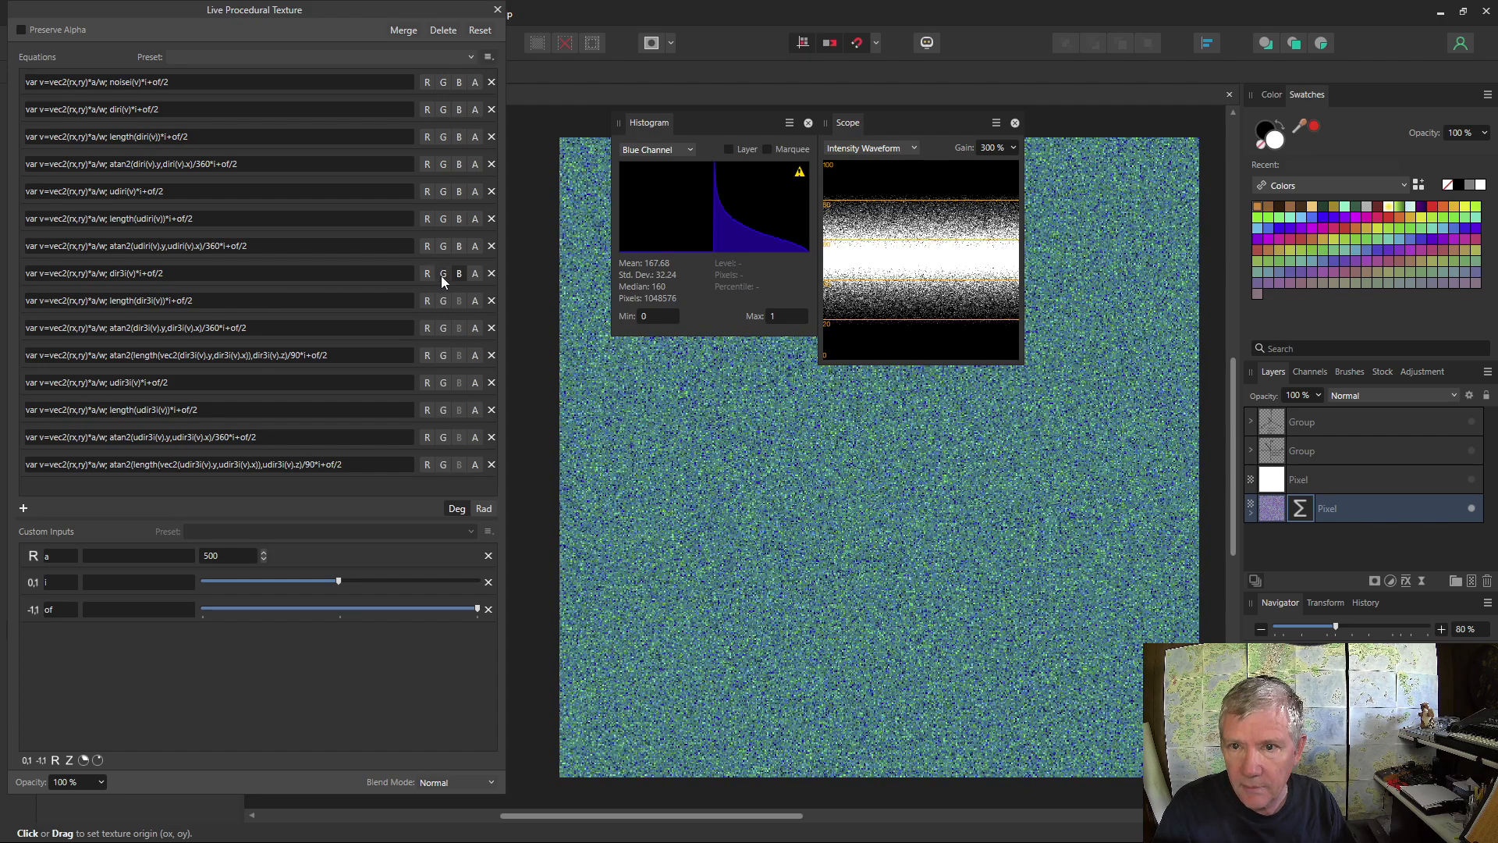
pyautogui.click(443, 276)
pyautogui.click(458, 274)
pyautogui.click(429, 301)
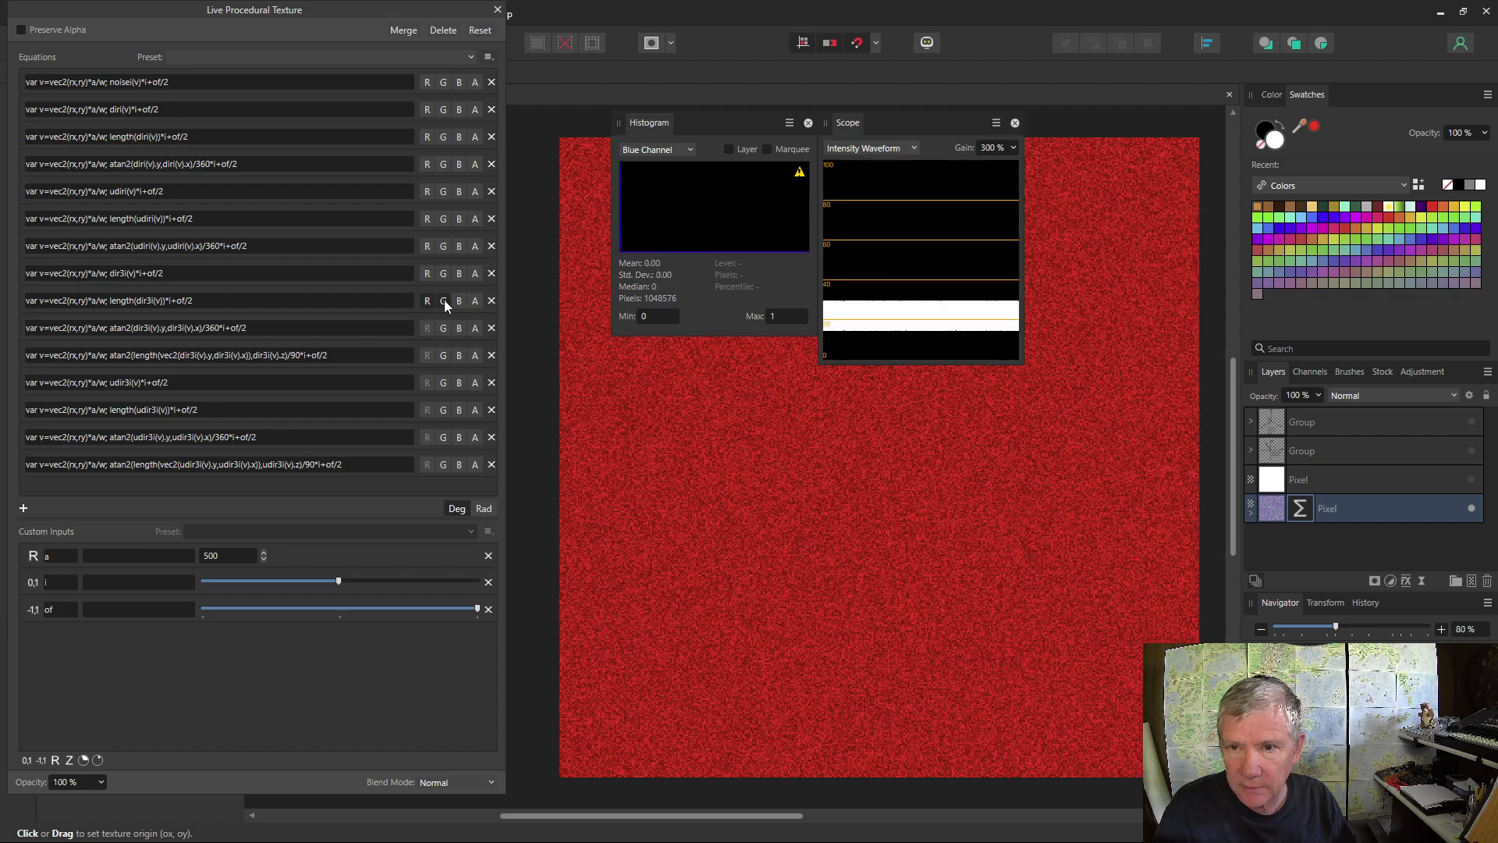
pyautogui.click(443, 301)
pyautogui.click(458, 300)
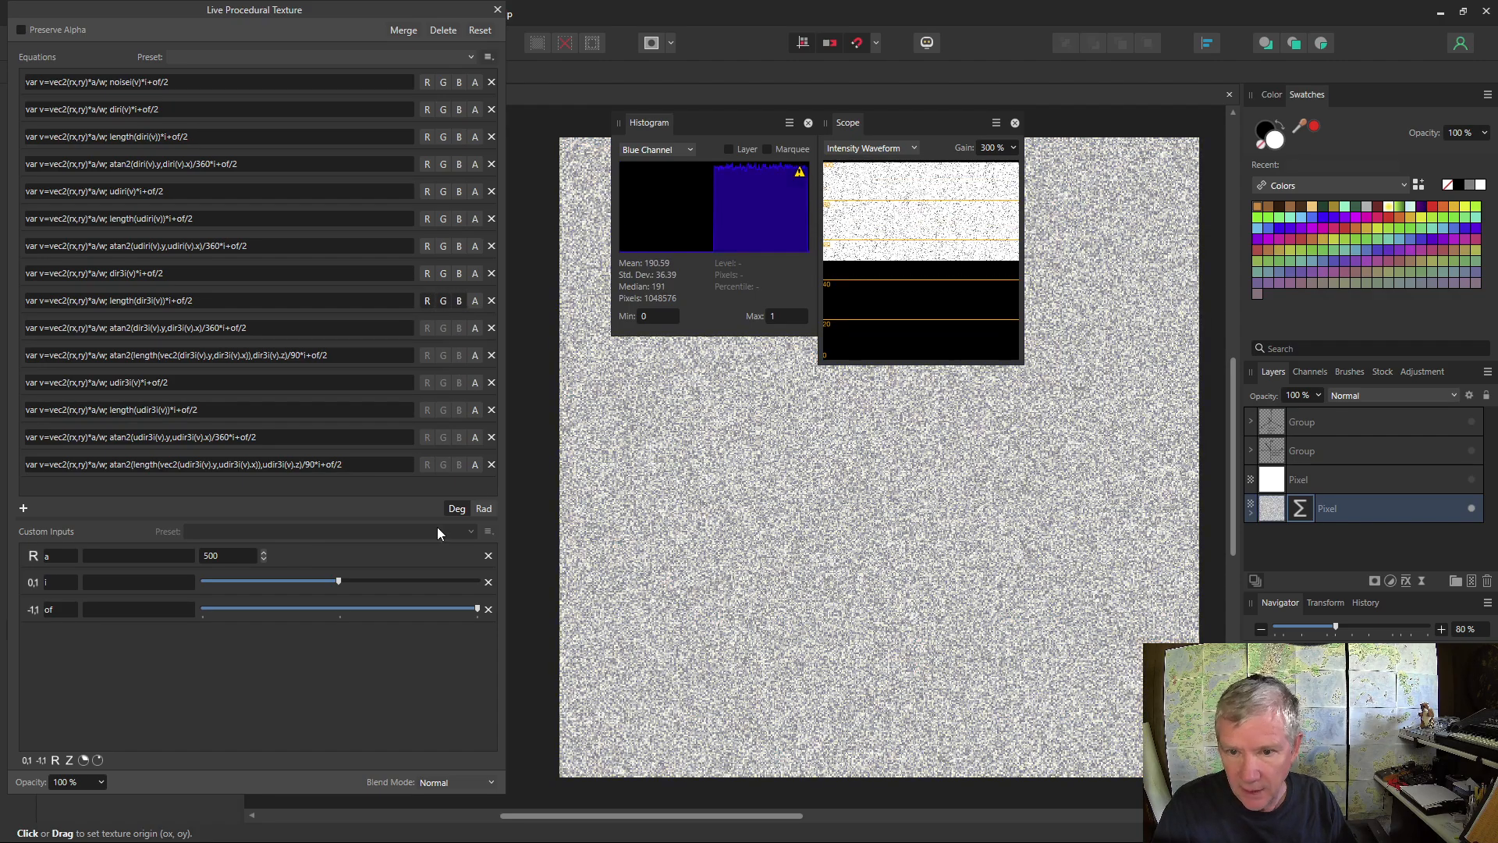
pyautogui.moveTo(357, 580); pyautogui.dragTo(341, 613)
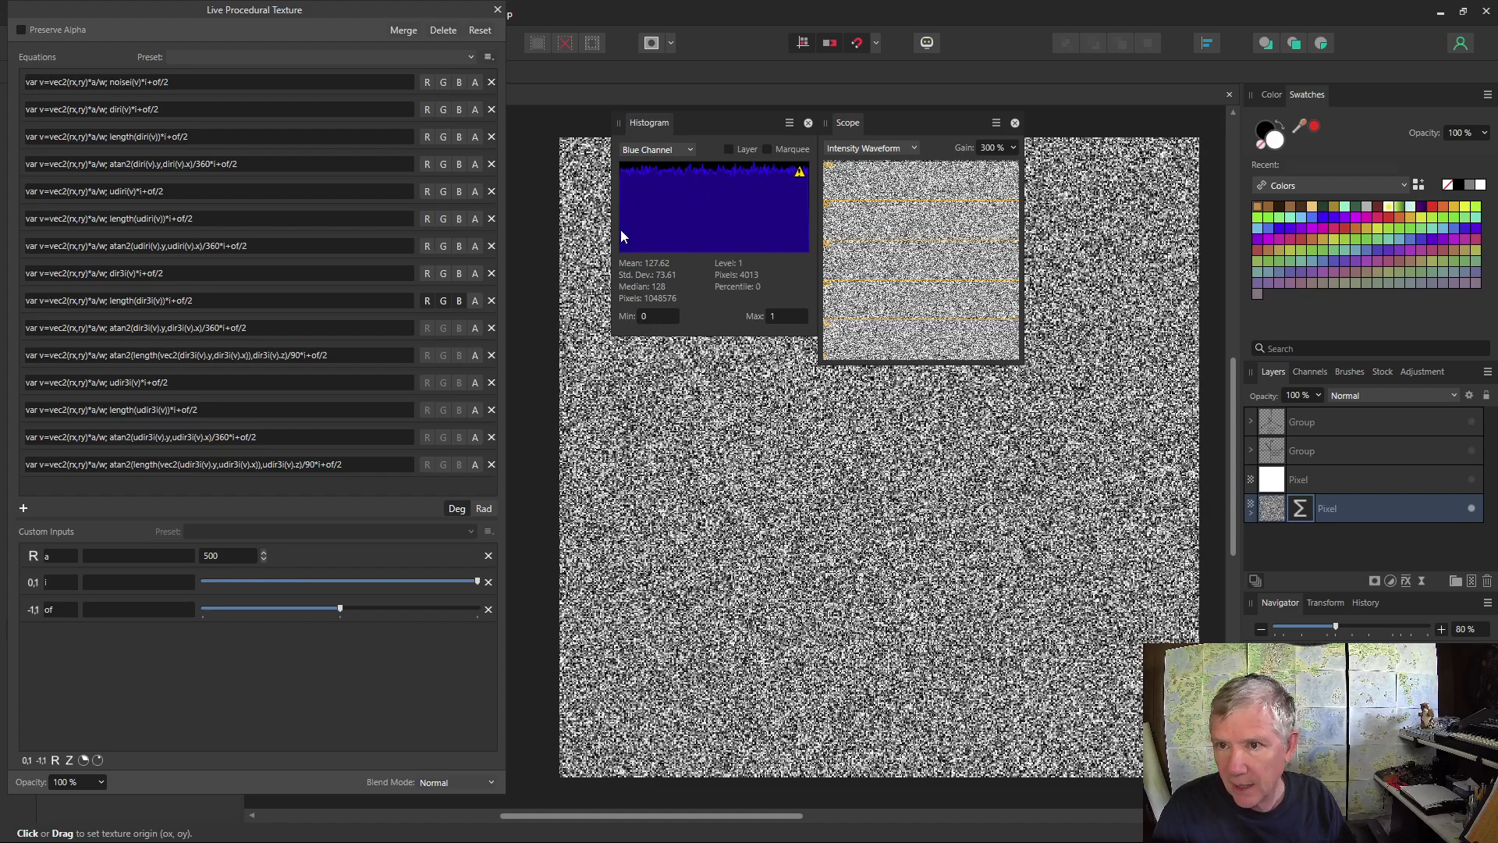
pyautogui.moveTo(800, 193)
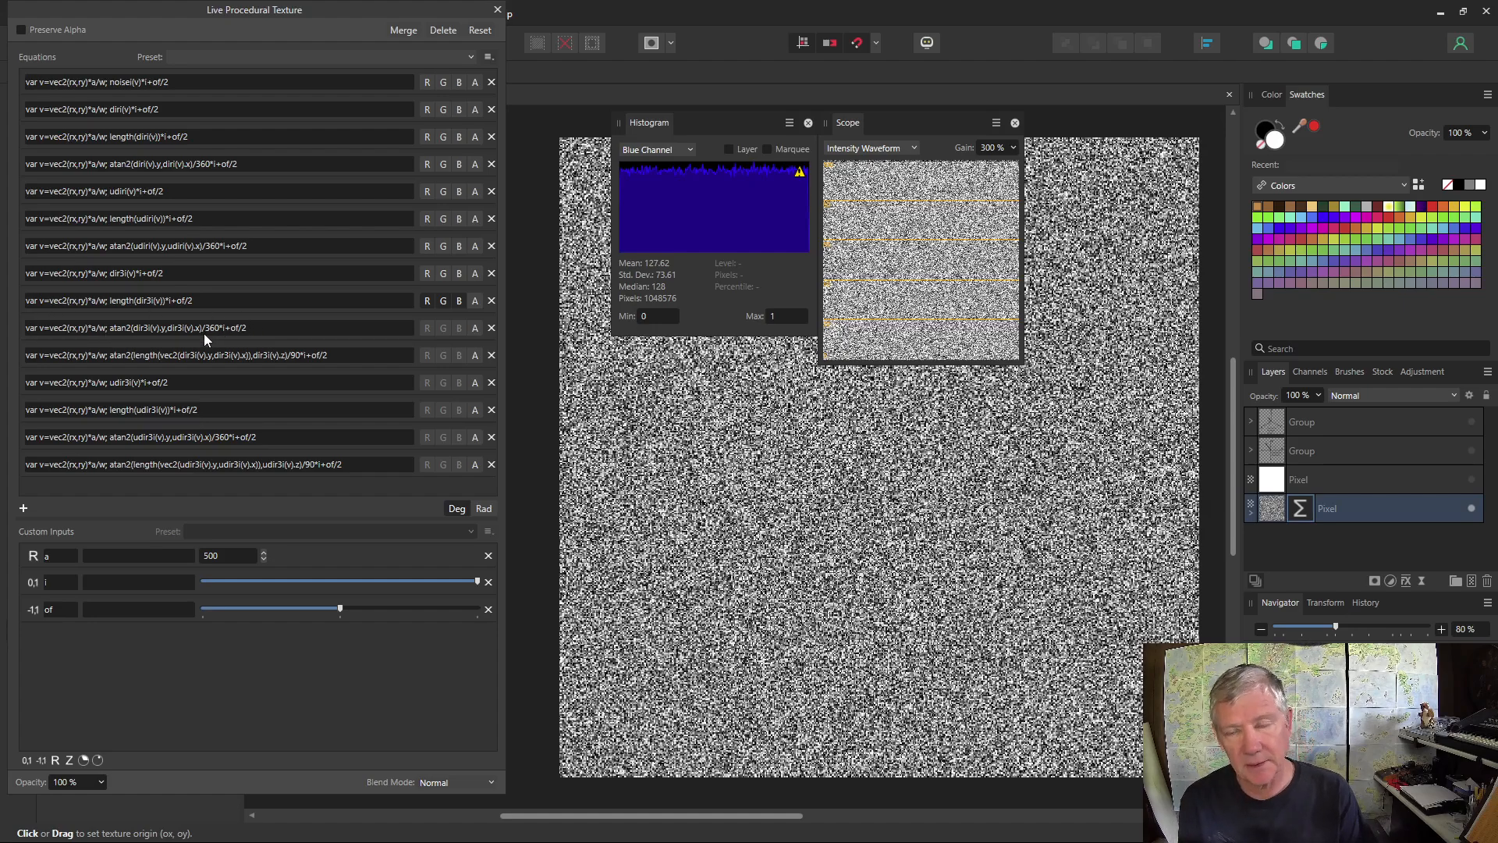
# Show the lower Group's angle diagram over the white Pixel layer, and swap it for the upper Group's diagram.
pyautogui.click(1472, 479)
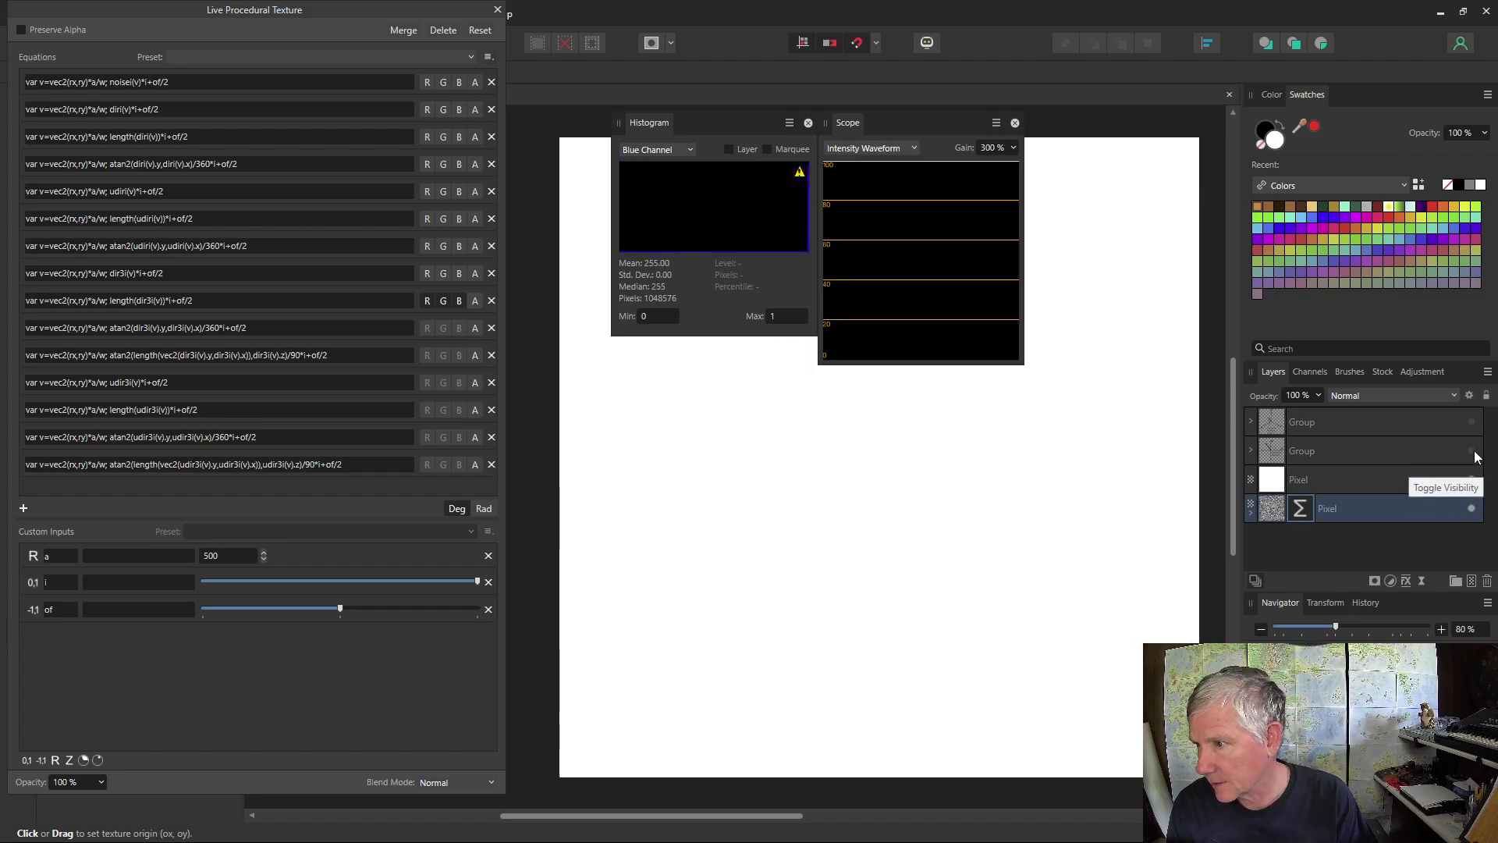
pyautogui.click(1472, 450)
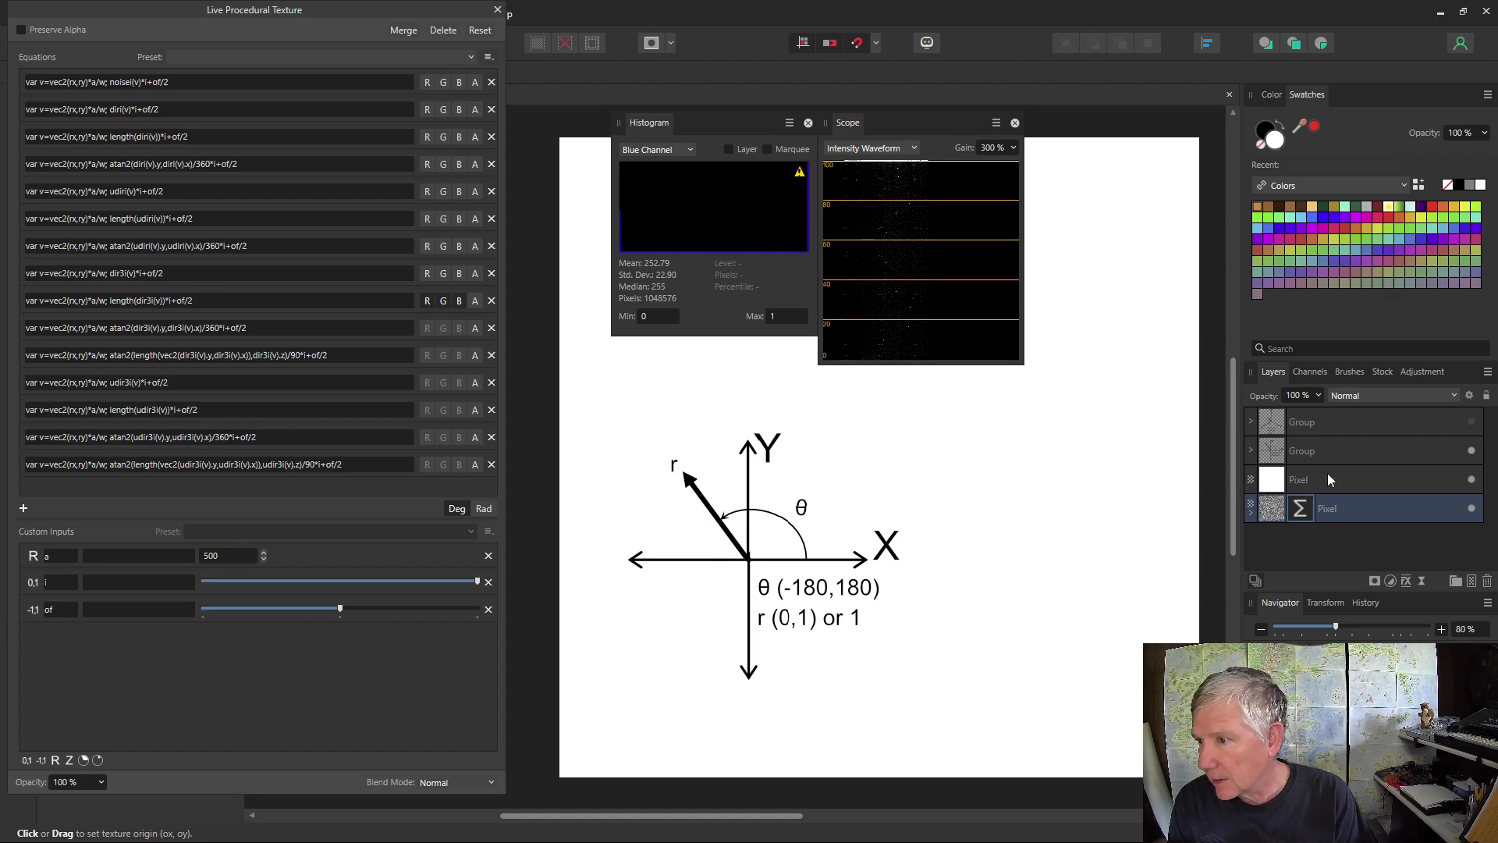
pyautogui.click(1473, 422)
pyautogui.click(1471, 450)
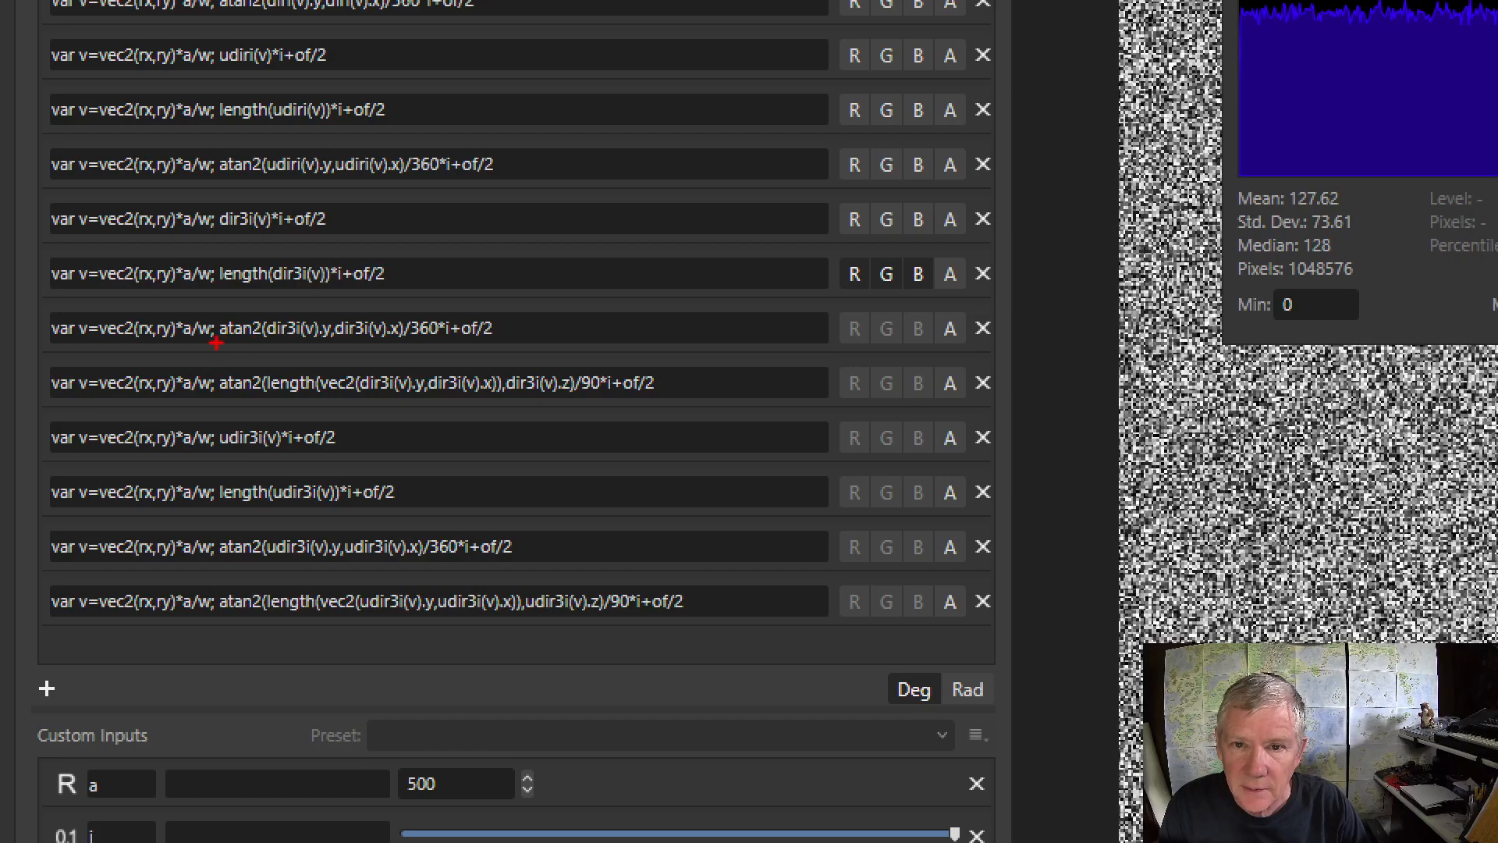
pyautogui.moveTo(216, 342); pyautogui.dragTo(279, 348)
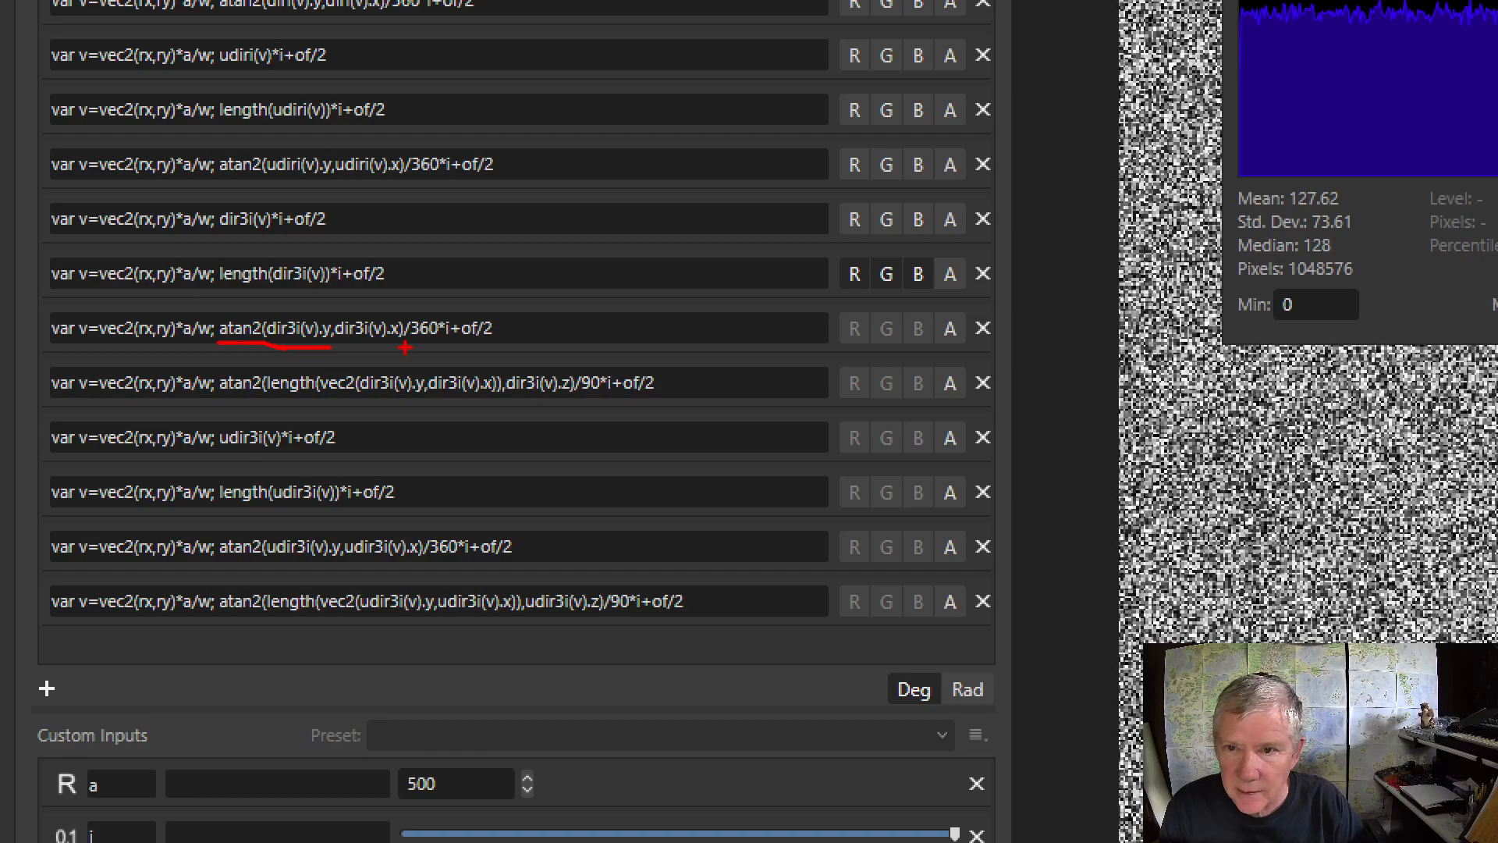
pyautogui.moveTo(333, 348); pyautogui.dragTo(405, 349)
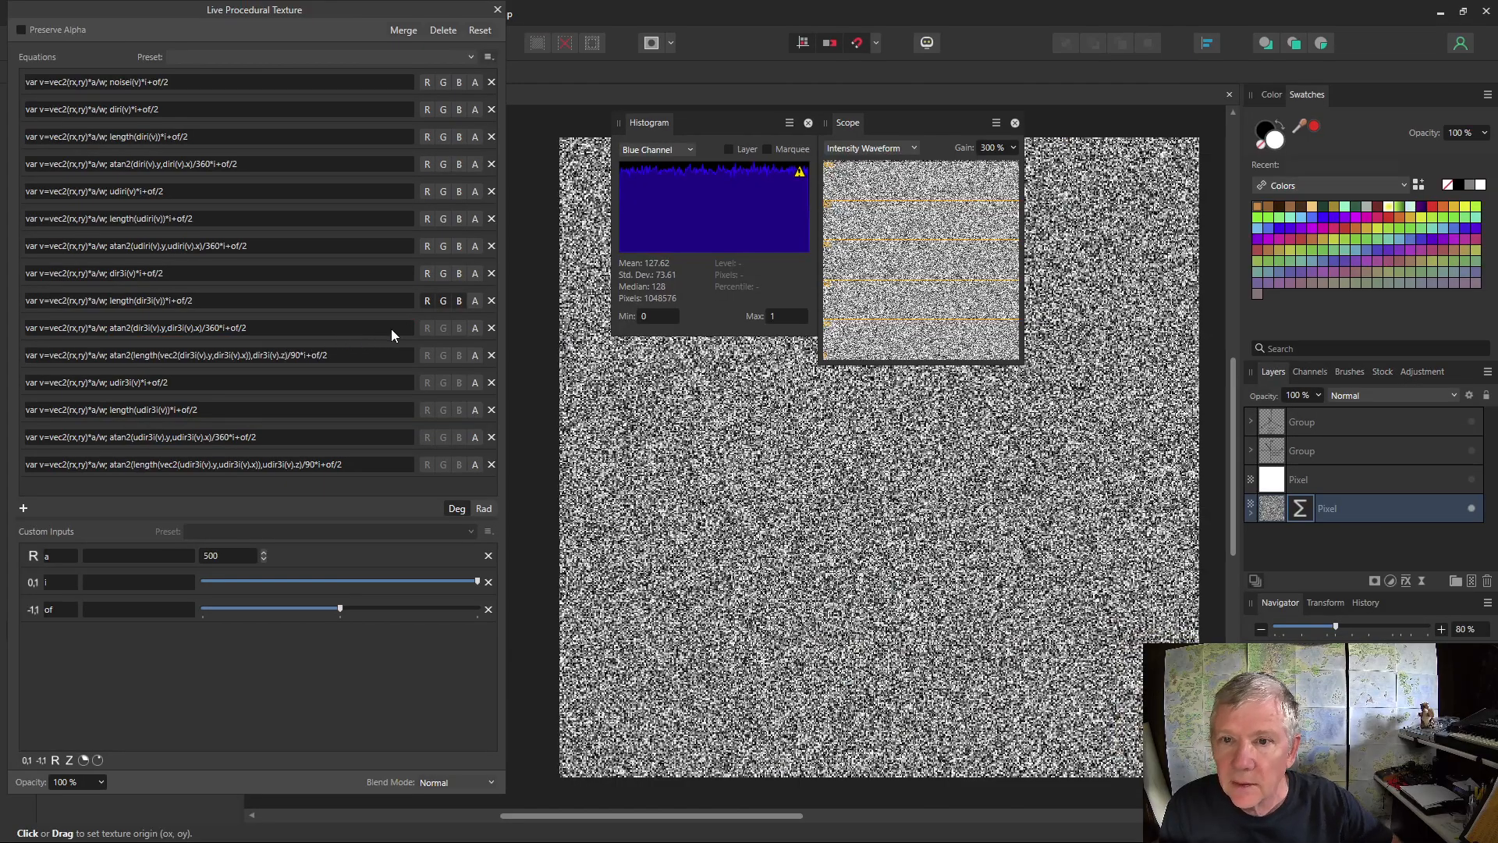
# Switch the RGB output from length(dir3i(v)) to the atan2(dir3i(v).y,dir3i(v).x)/360 equation and set of to 1.
pyautogui.click(430, 306)
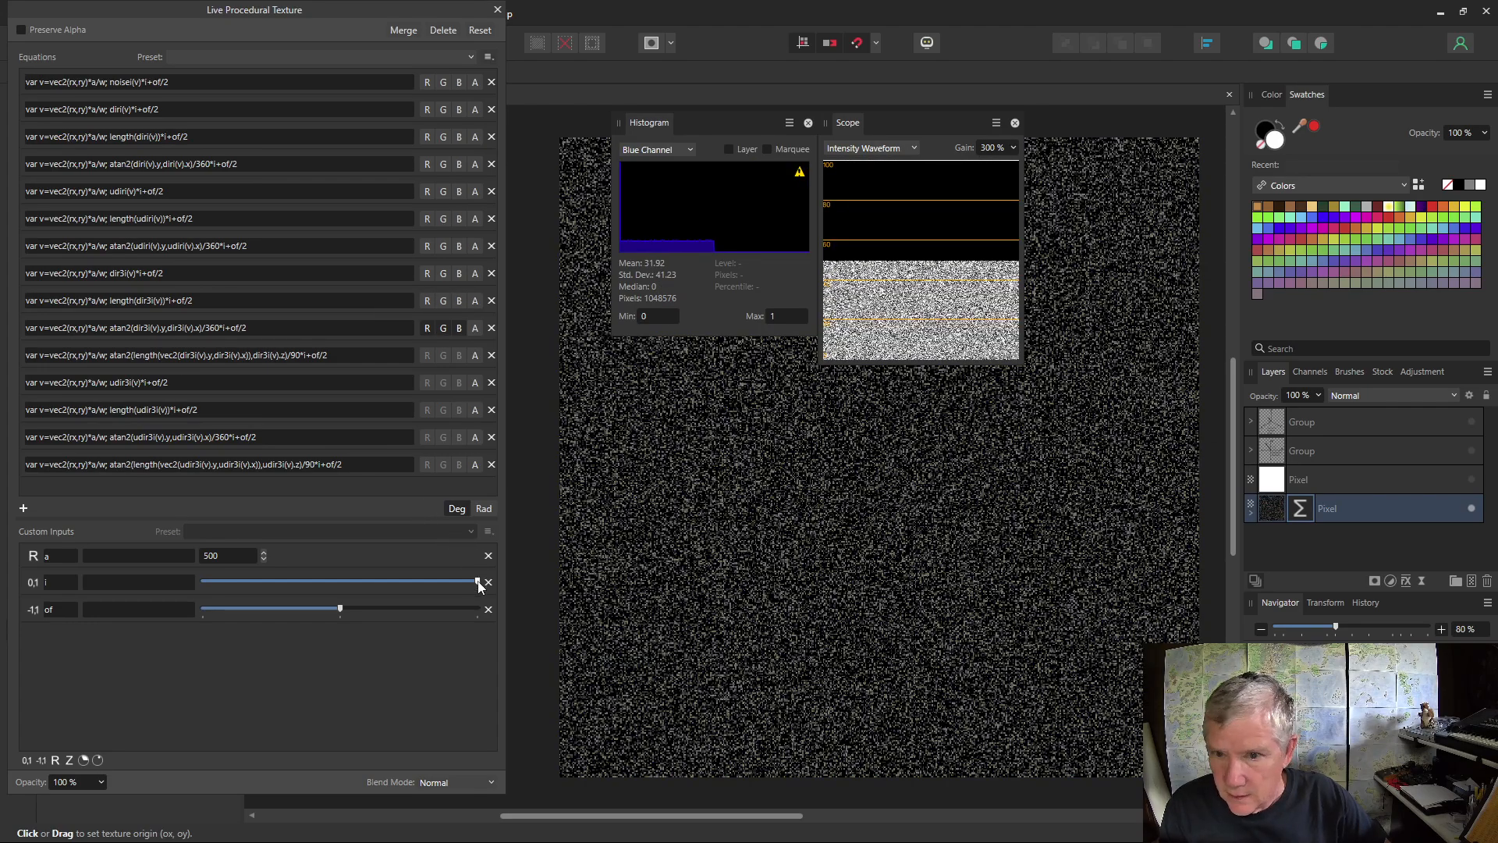
pyautogui.moveTo(342, 609); pyautogui.dragTo(490, 615)
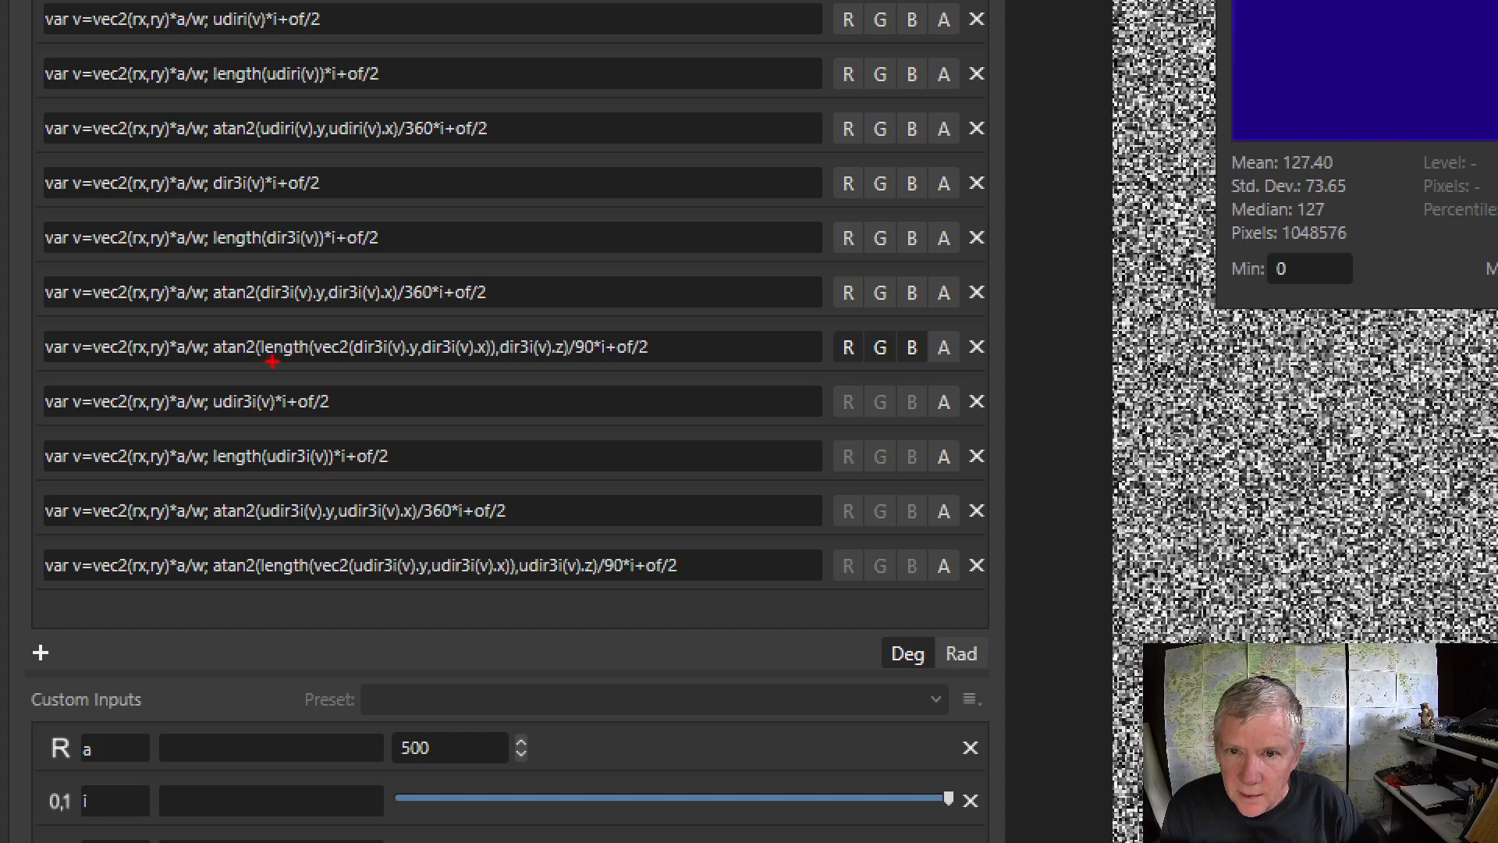
pyautogui.moveTo(271, 360); pyautogui.dragTo(407, 360)
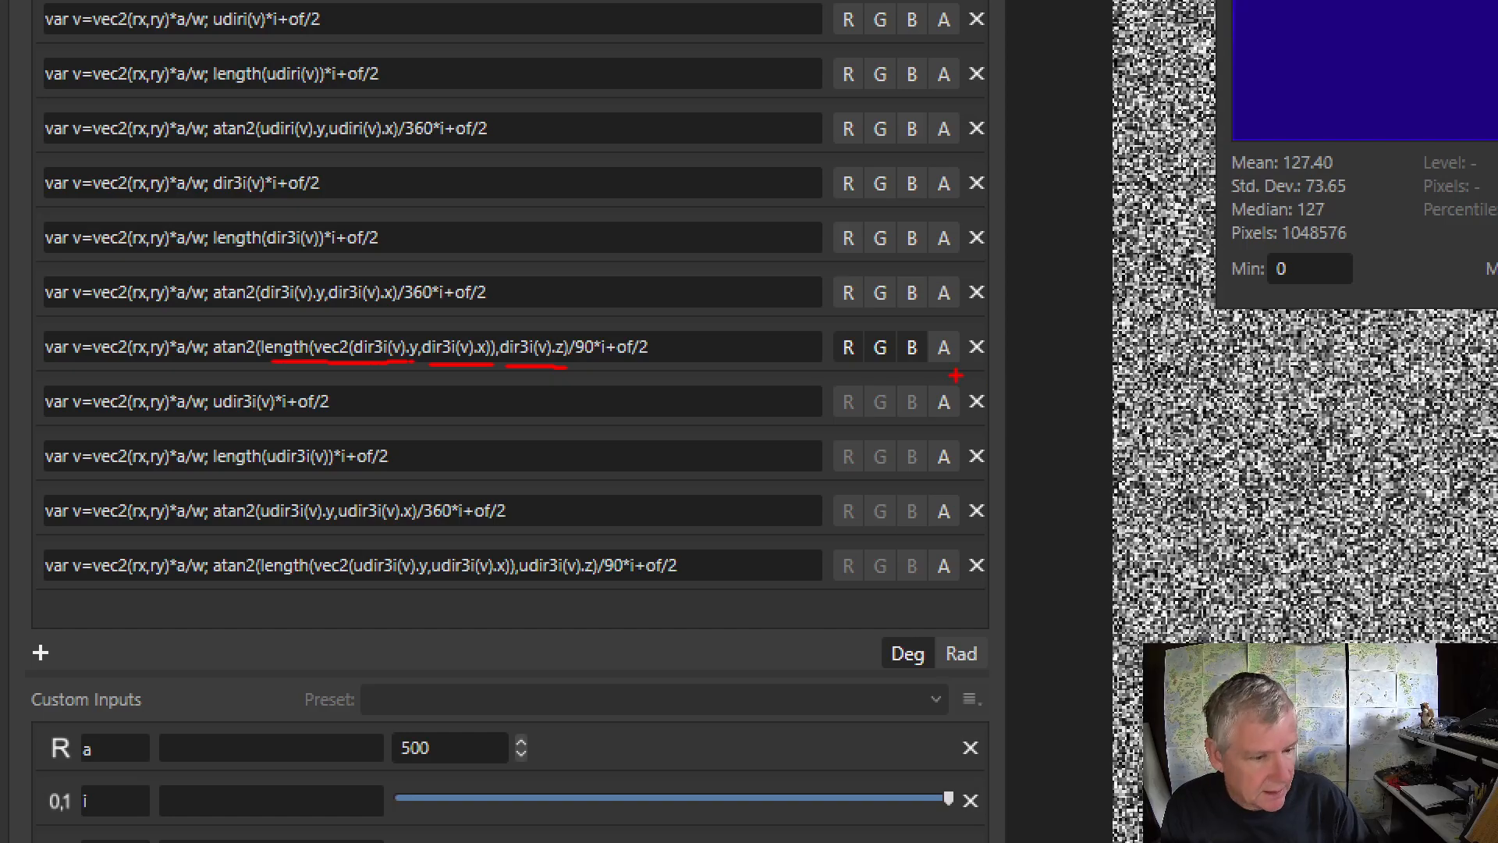
pyautogui.press('Escape')
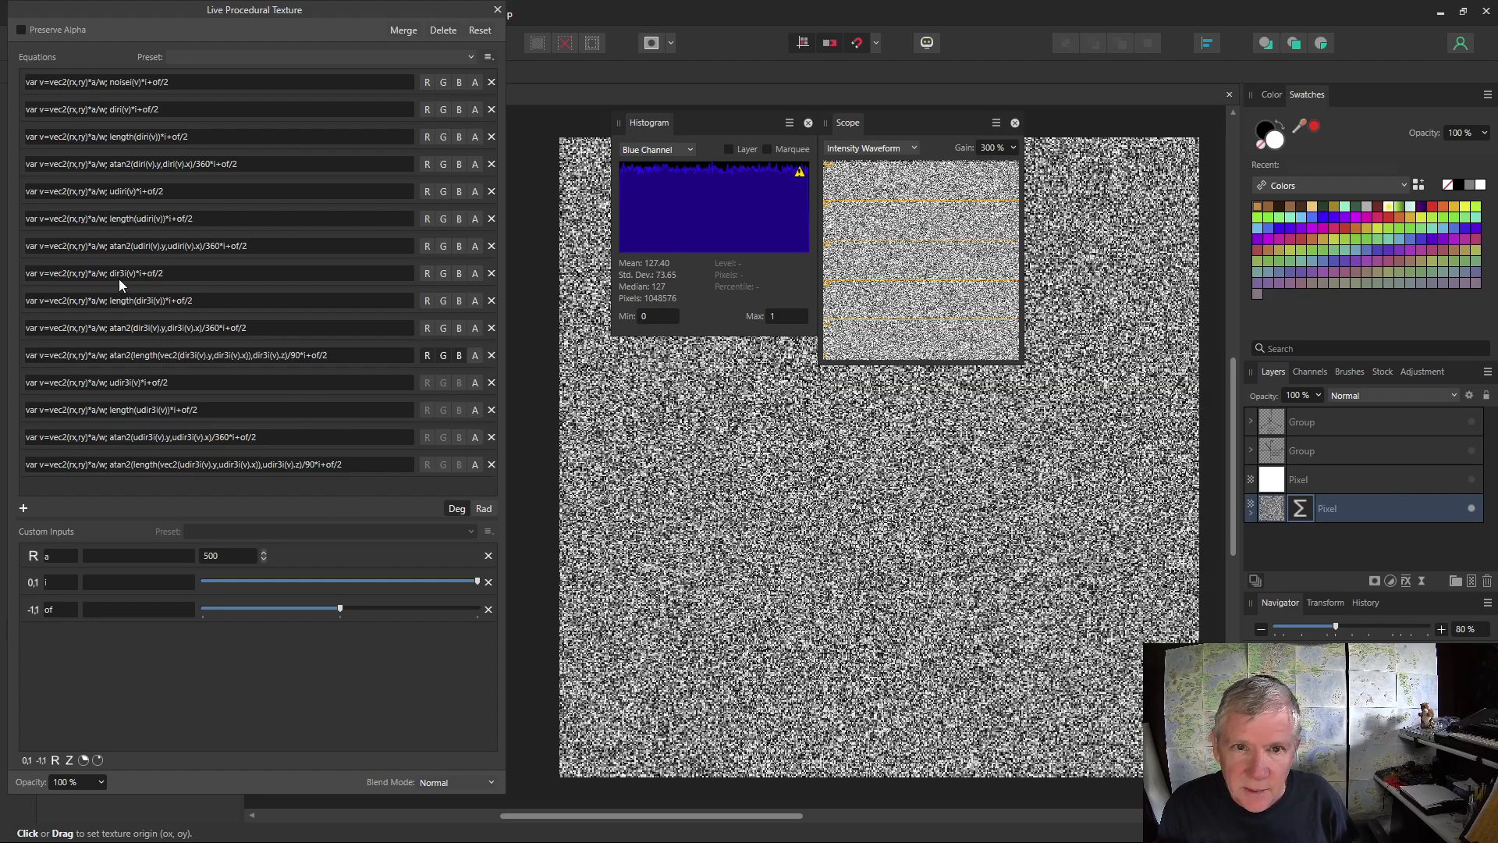
# Switch the RGB output from the dir3i(v) atan2 /90 equation back to dir3i(v), and set of to 1 and i to about 0.5.
pyautogui.click(427, 355)
pyautogui.click(444, 355)
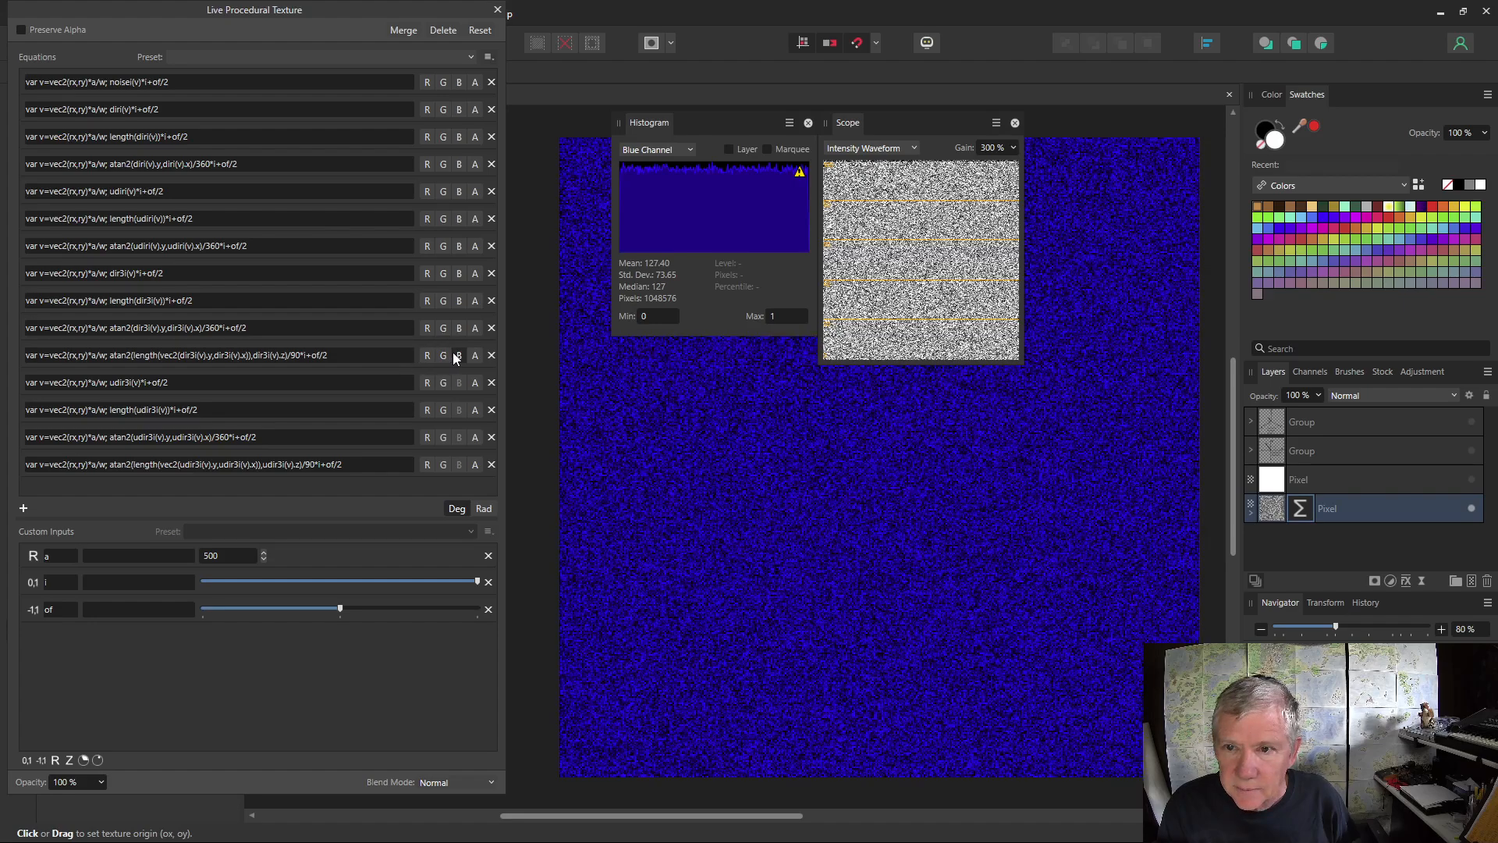
pyautogui.click(457, 355)
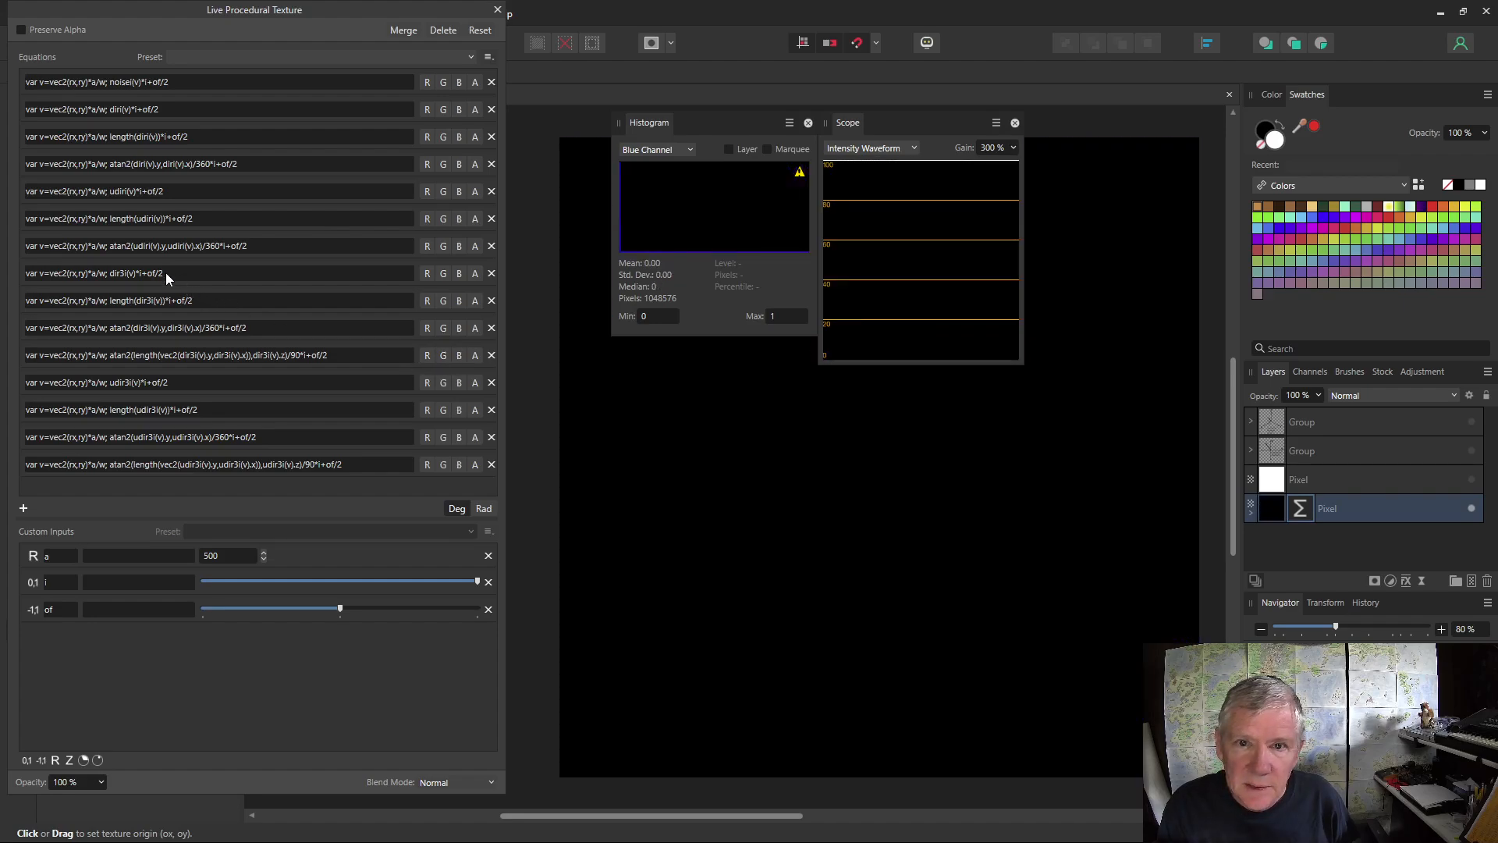
pyautogui.click(426, 275)
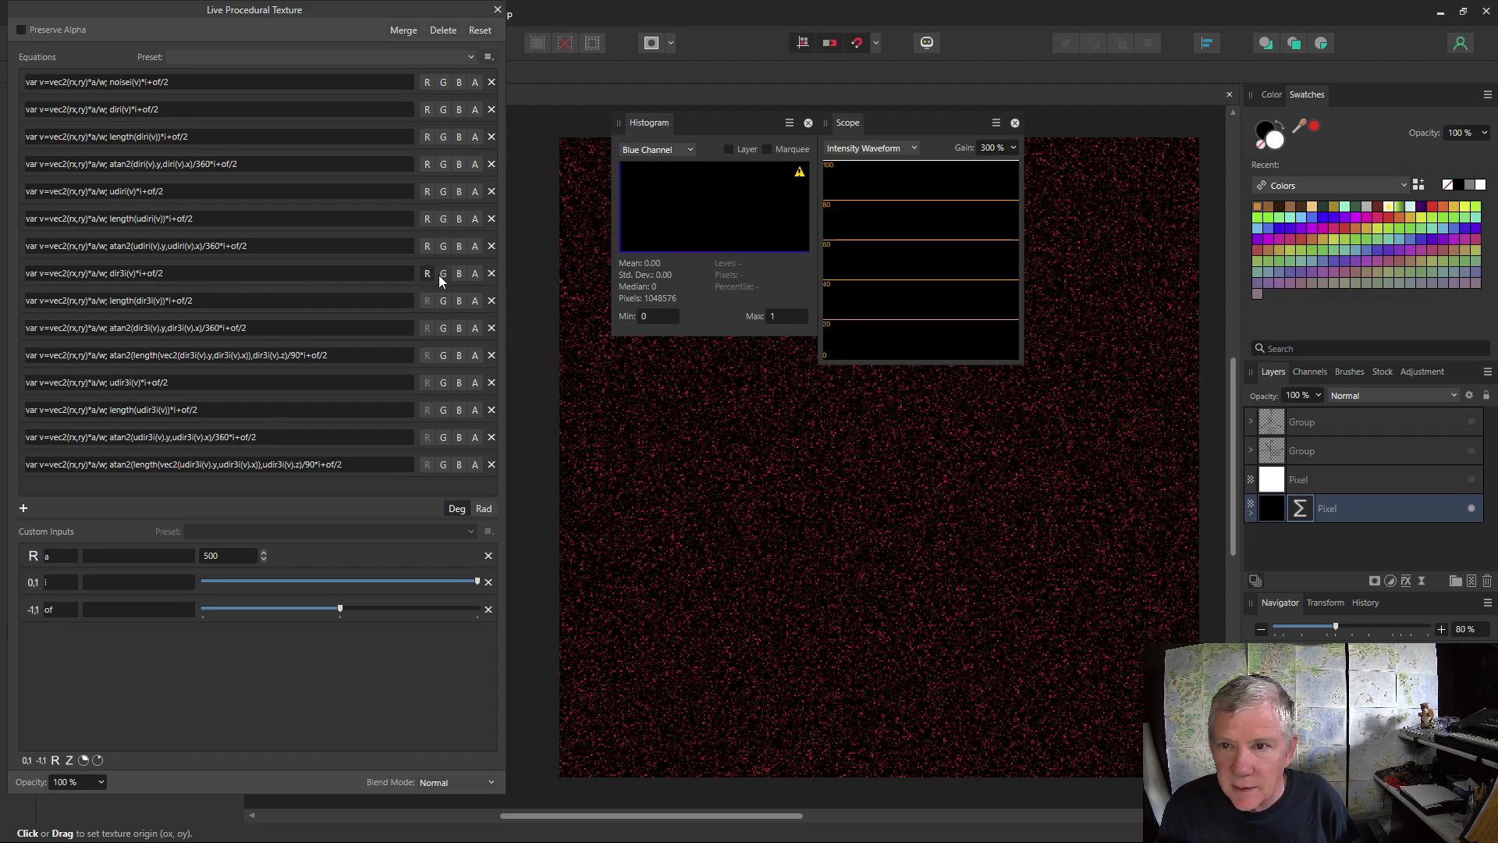
pyautogui.click(444, 273)
pyautogui.click(459, 272)
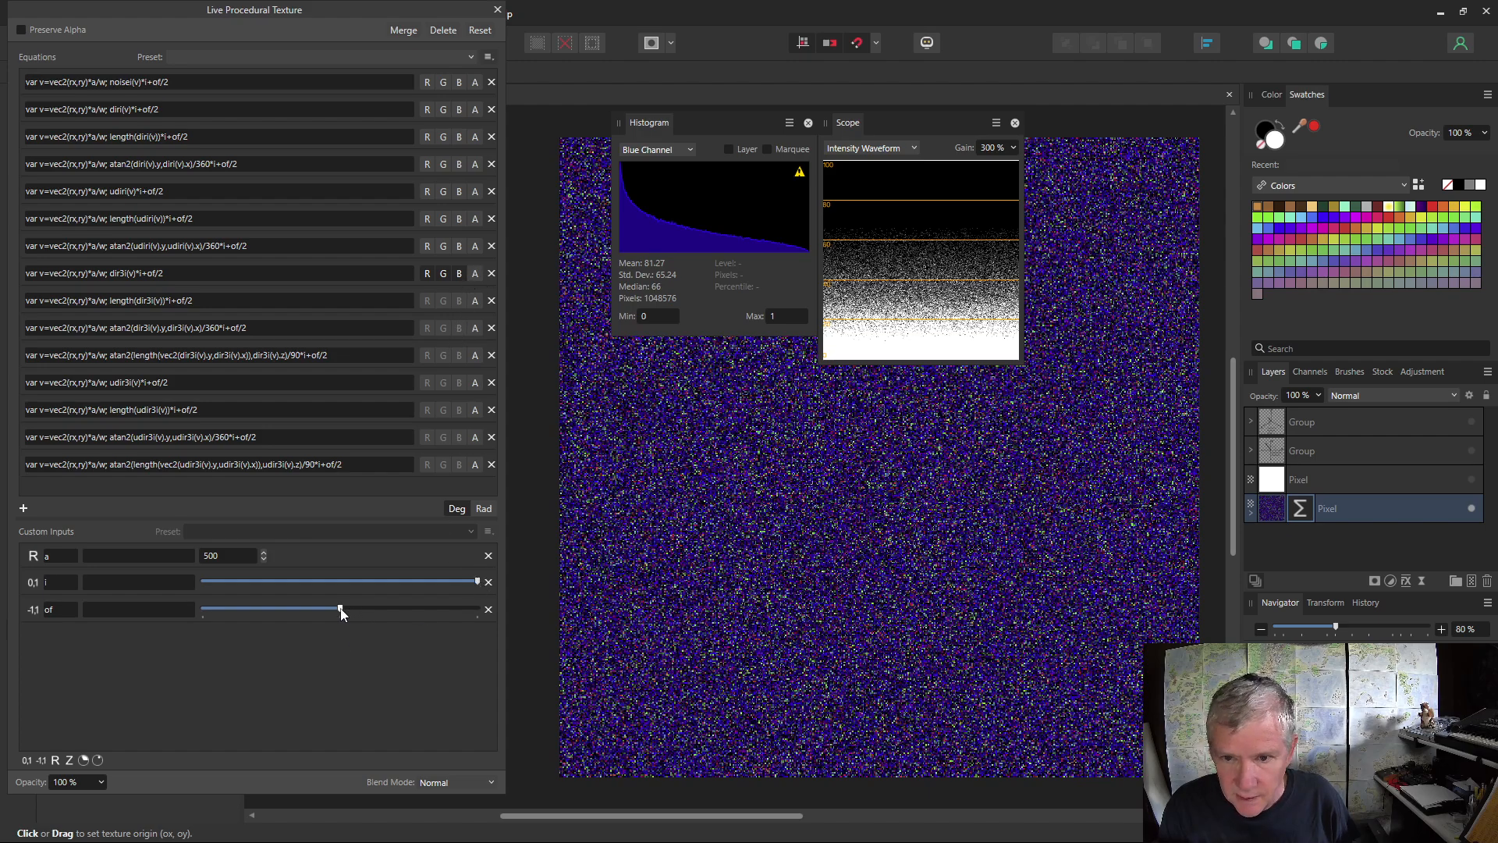
pyautogui.moveTo(341, 613); pyautogui.dragTo(341, 582)
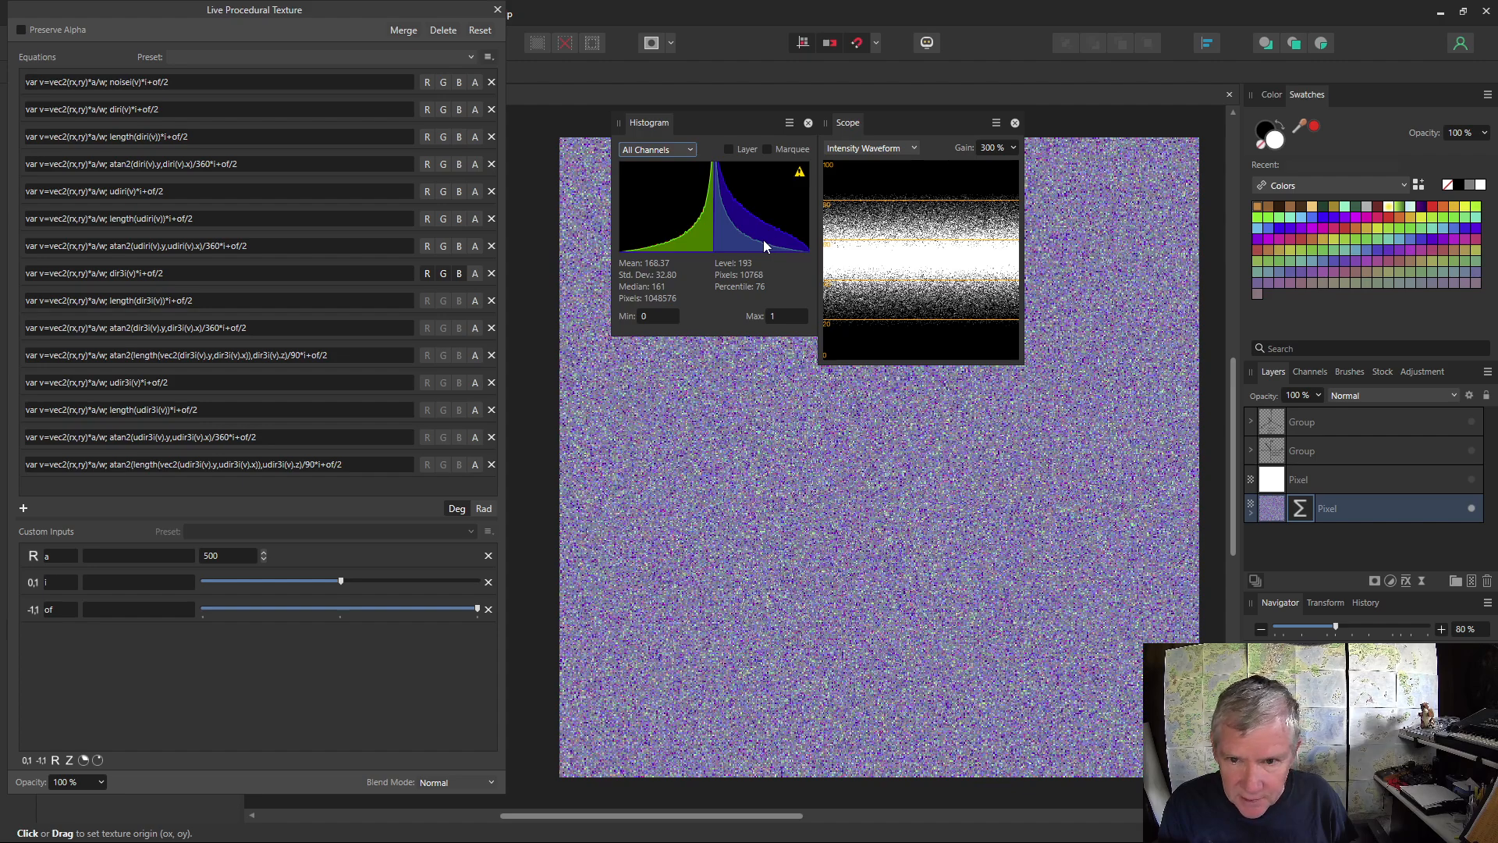
# Switch the RGB output from dir3i(v) to udir3i(v).
pyautogui.click(428, 273)
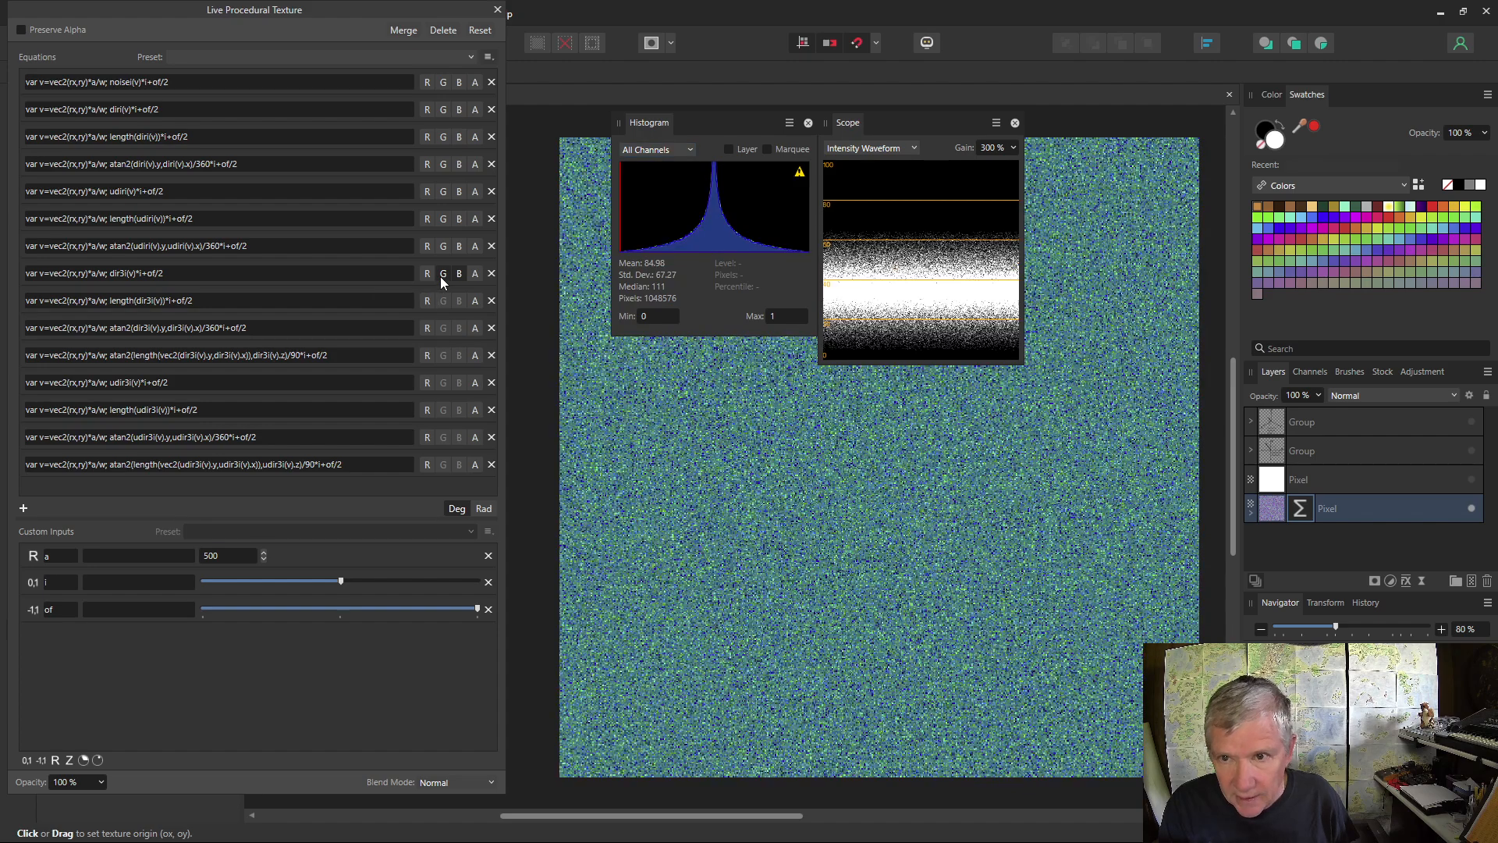
pyautogui.click(443, 274)
pyautogui.click(457, 277)
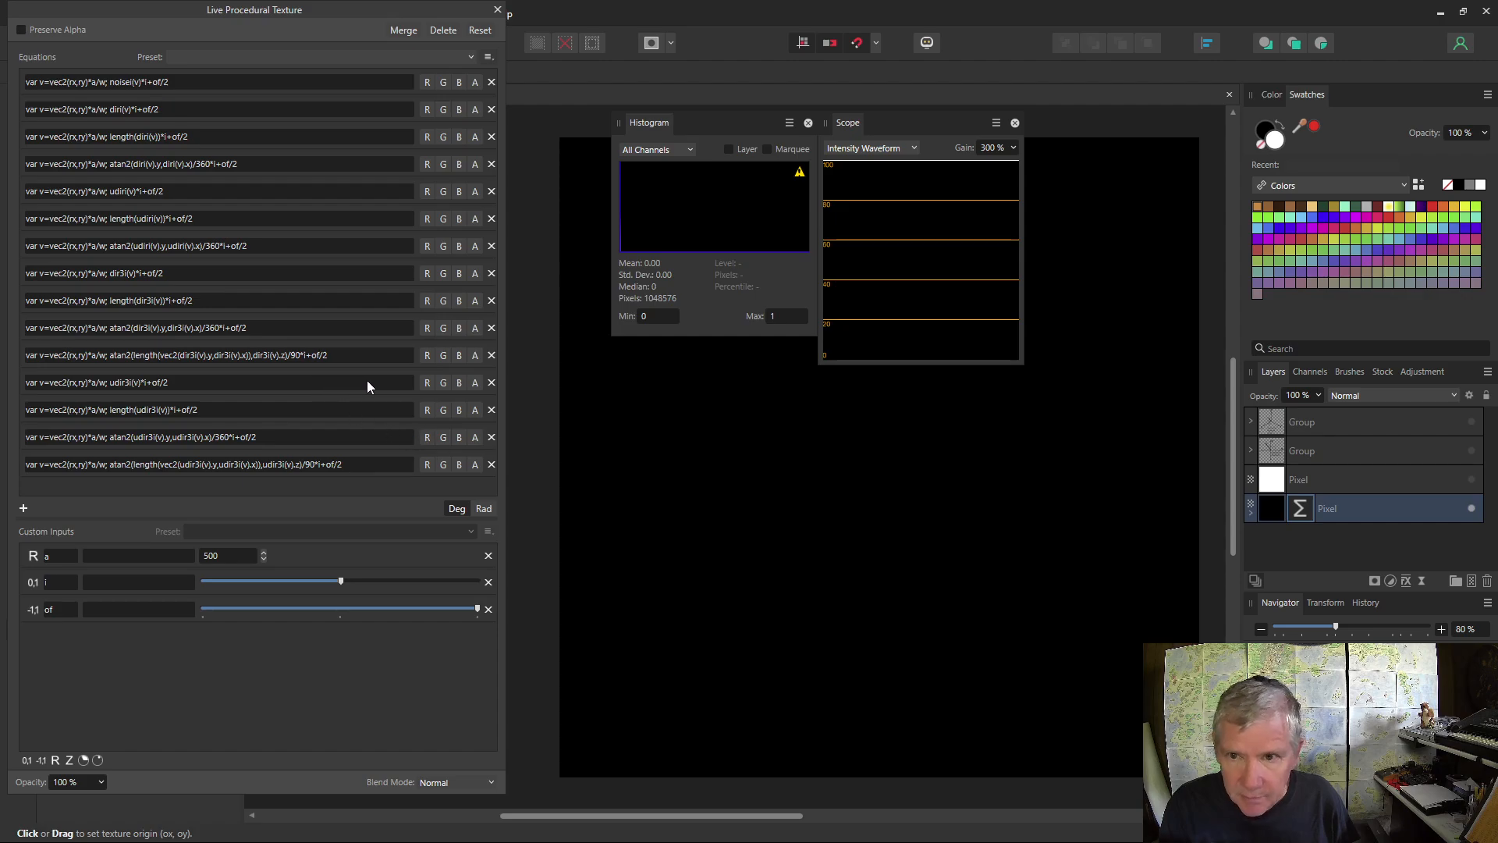
pyautogui.click(428, 382)
pyautogui.click(445, 382)
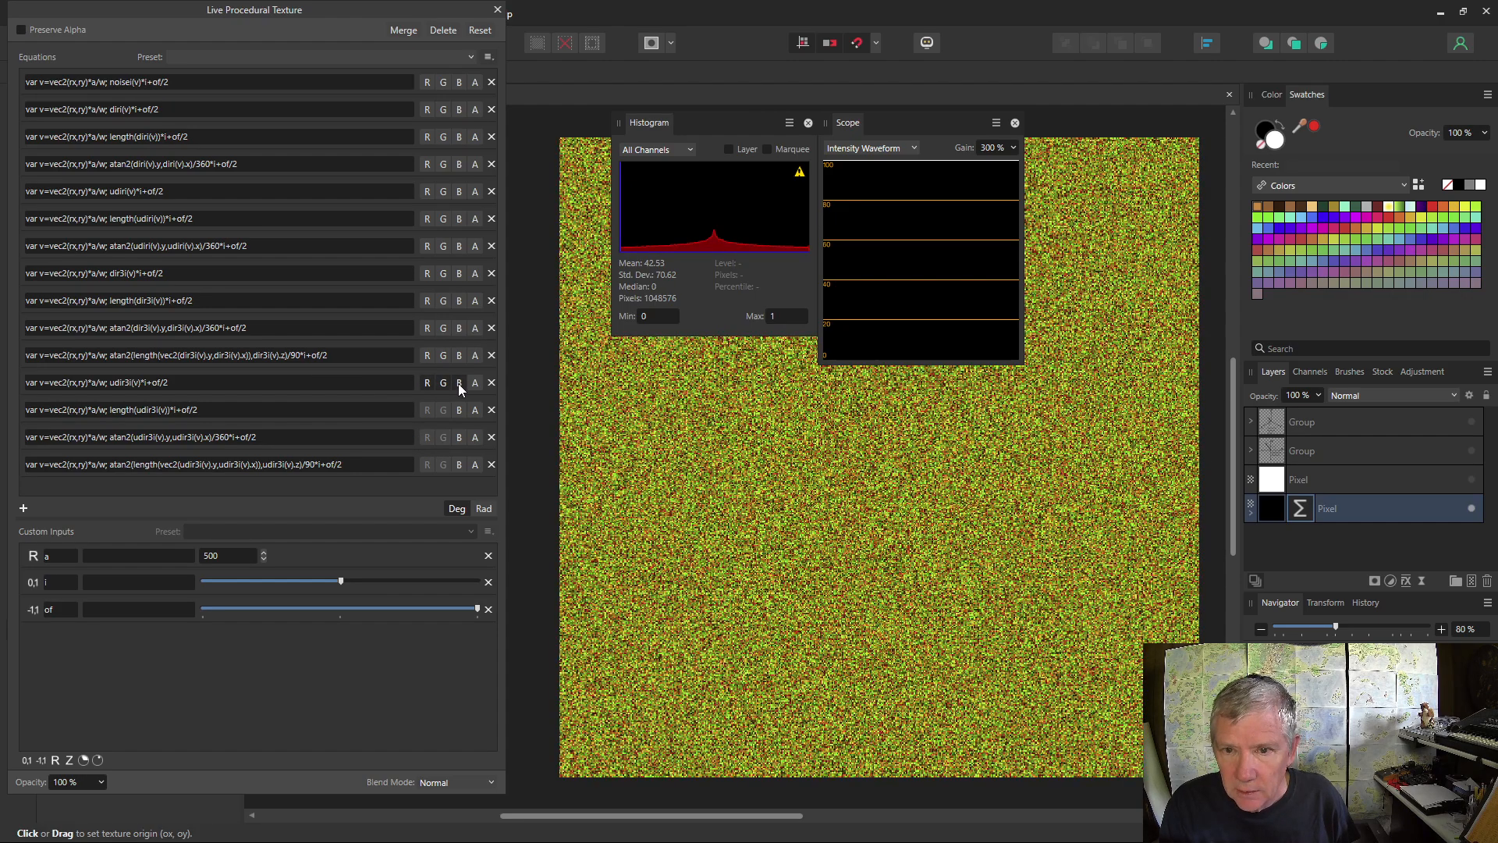
pyautogui.click(458, 382)
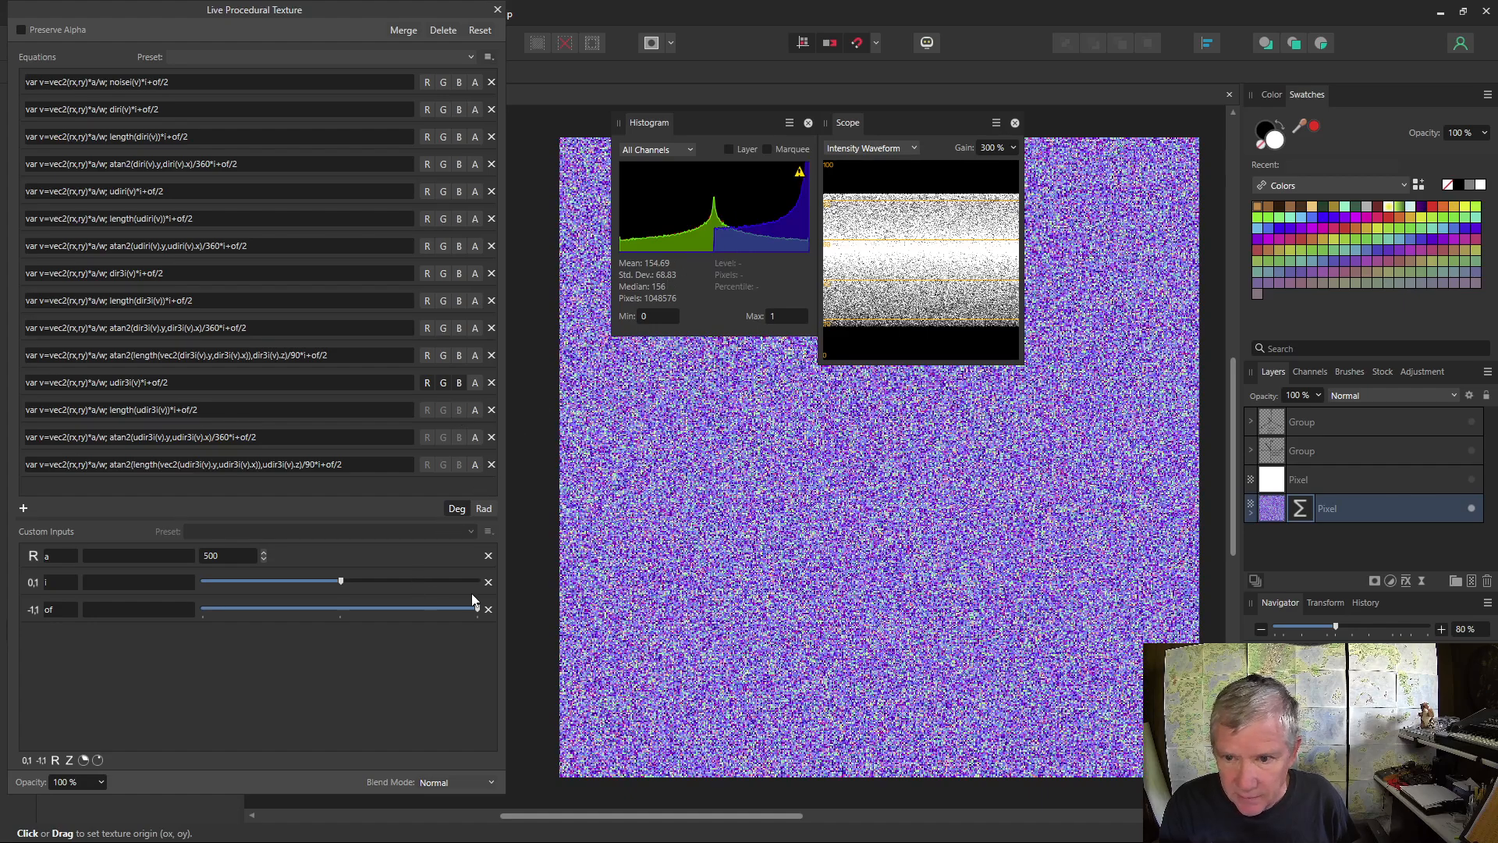
# Check the udir3i(v) distribution with i at 1 and of at 0, and return i to about 0.5 and of to 1.
pyautogui.moveTo(476, 607); pyautogui.dragTo(494, 575)
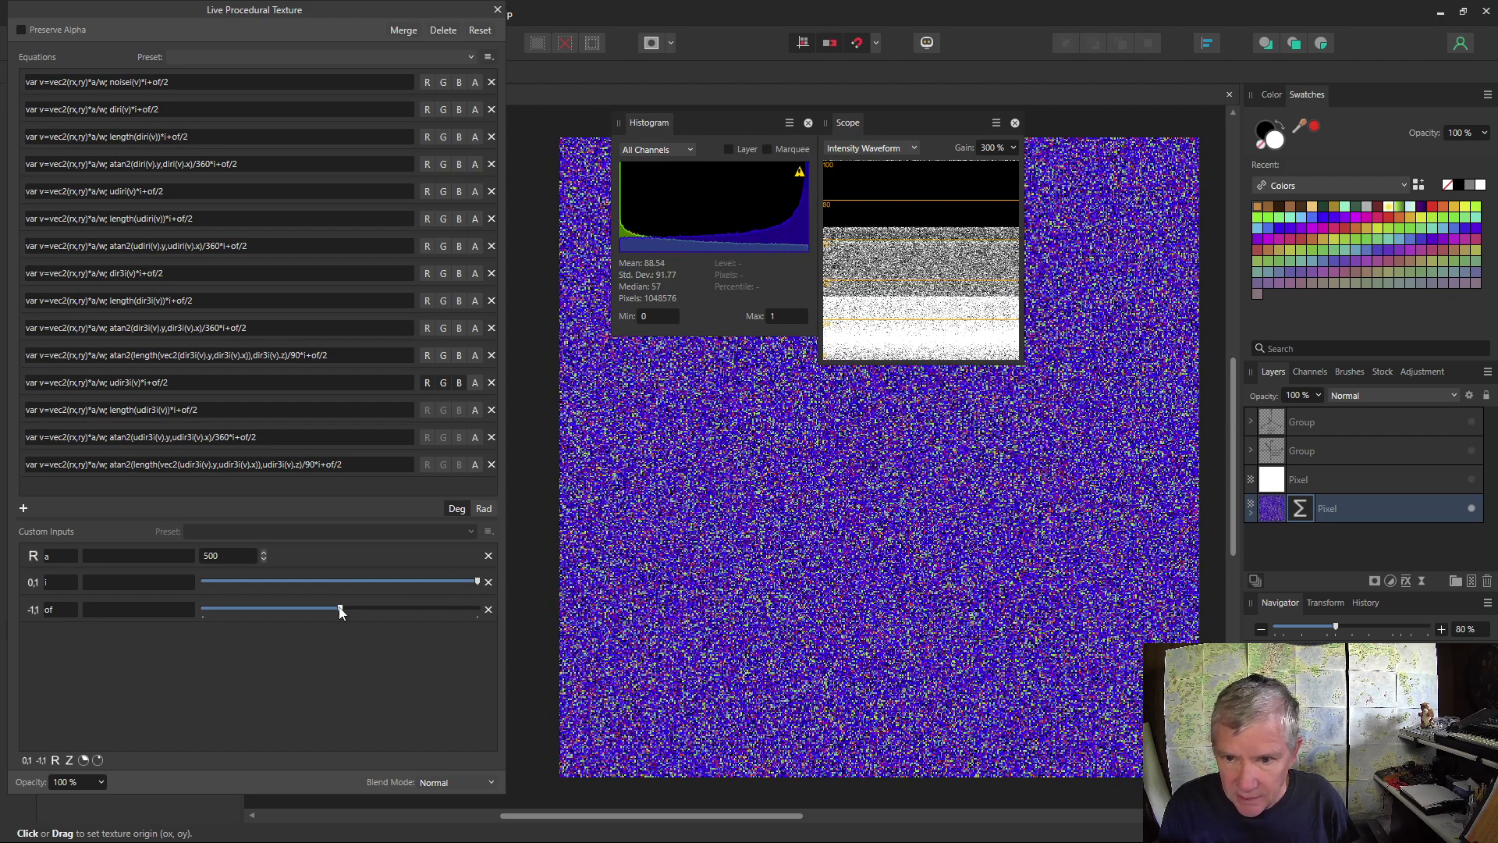
pyautogui.moveTo(340, 609)
pyautogui.mouseDown()
pyautogui.moveTo(524, 603)
pyautogui.moveTo(346, 584)
pyautogui.mouseUp()
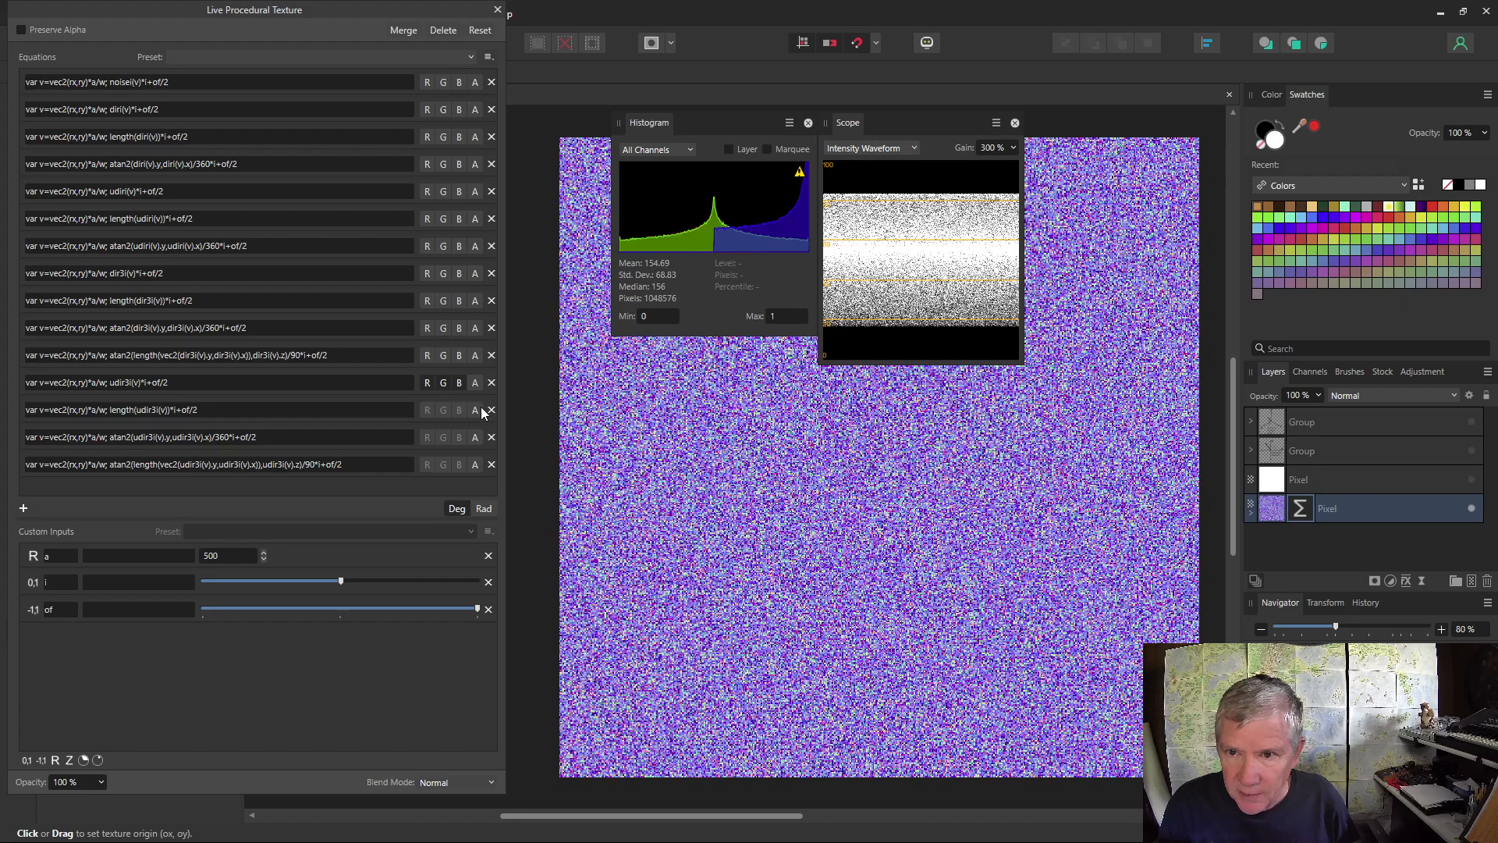
# Switch the RGB output from udir3i(v) to length(udir3i(v)).
pyautogui.click(427, 382)
pyautogui.click(443, 382)
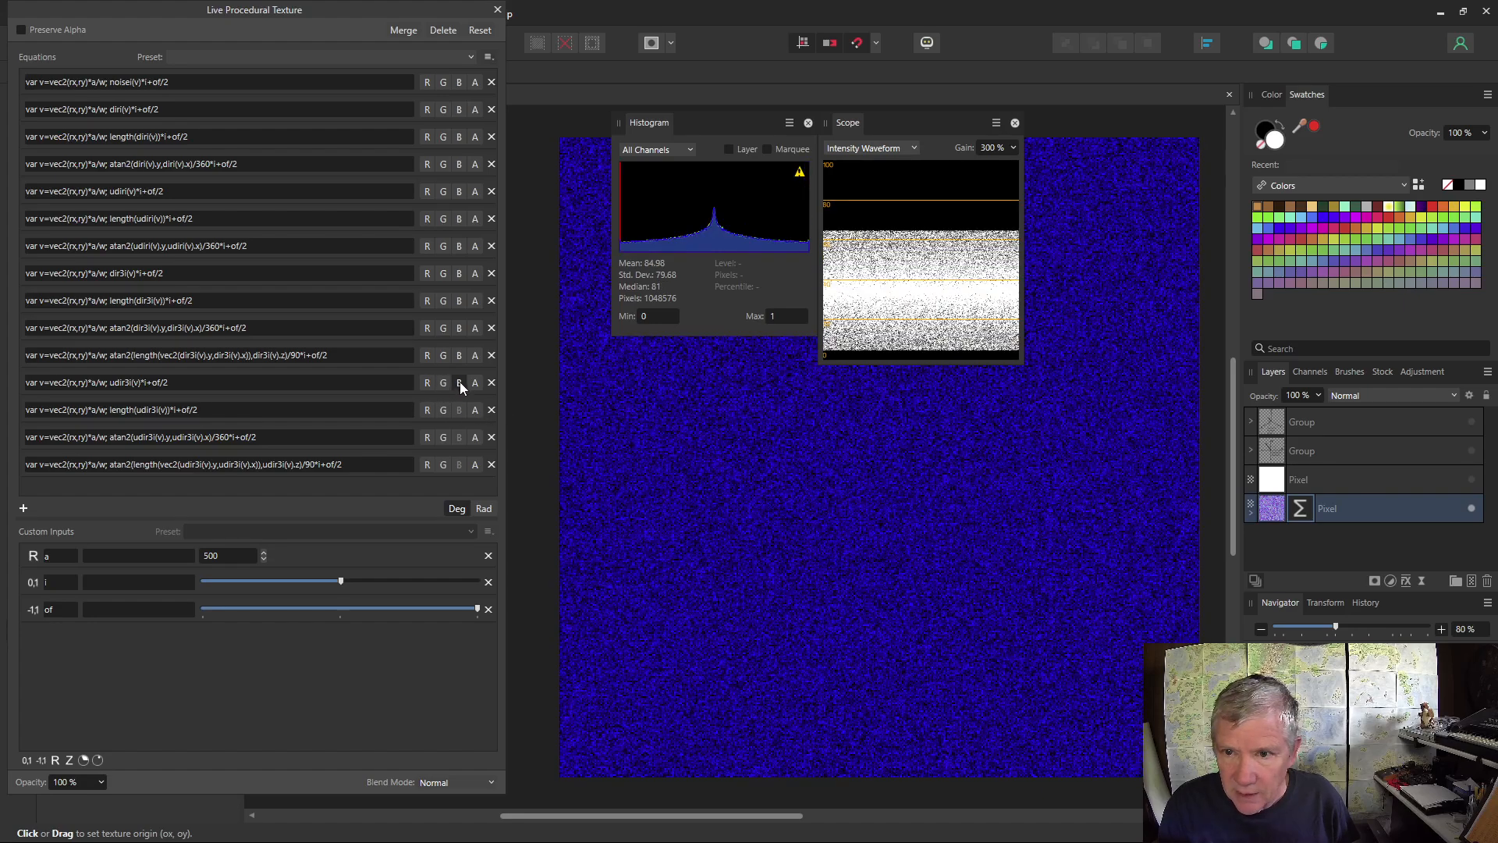
pyautogui.click(459, 383)
pyautogui.click(428, 409)
pyautogui.click(443, 410)
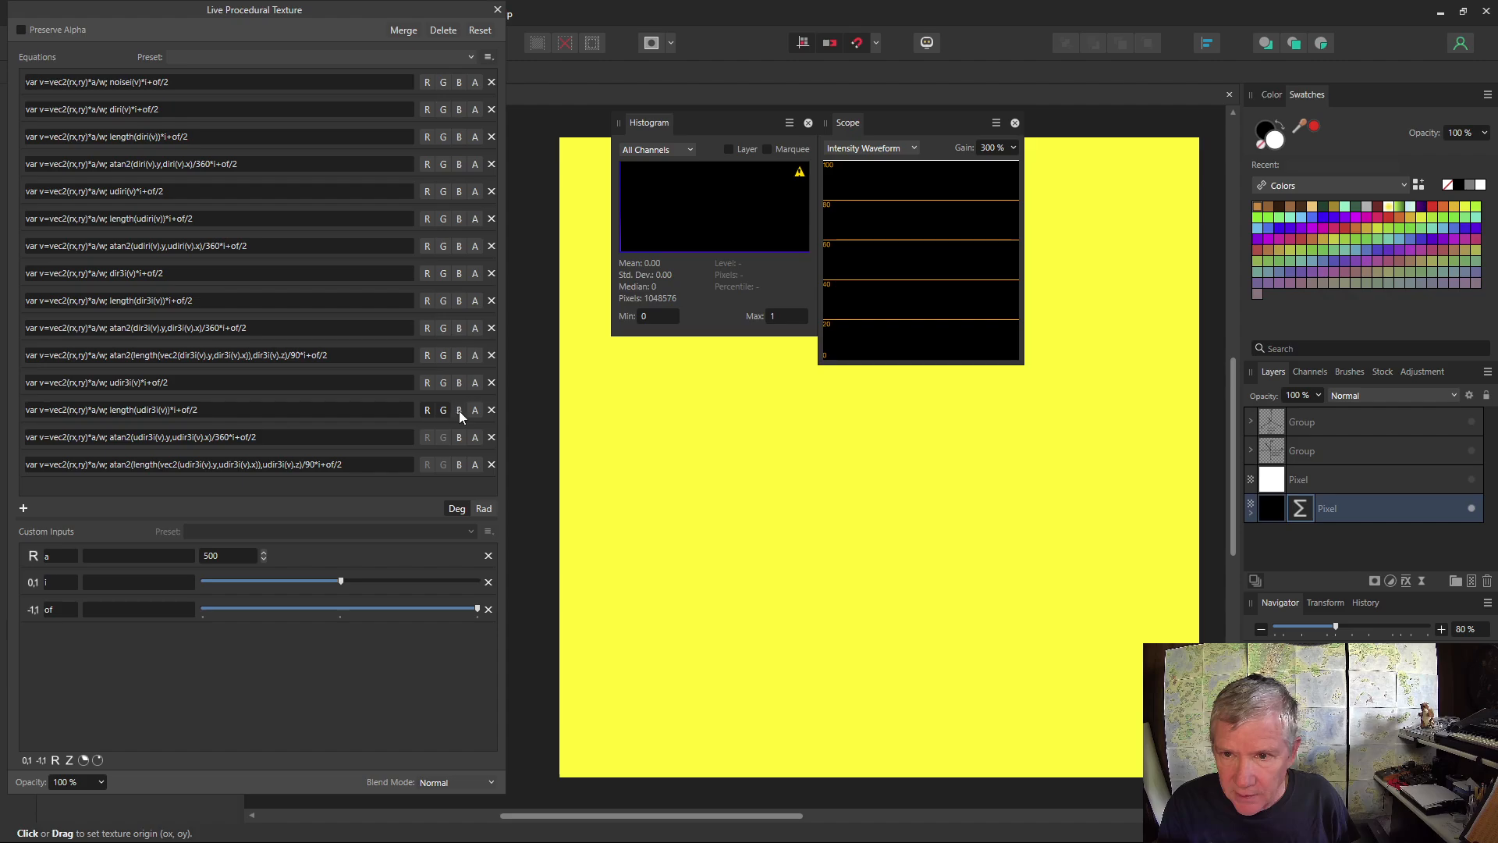
pyautogui.click(459, 409)
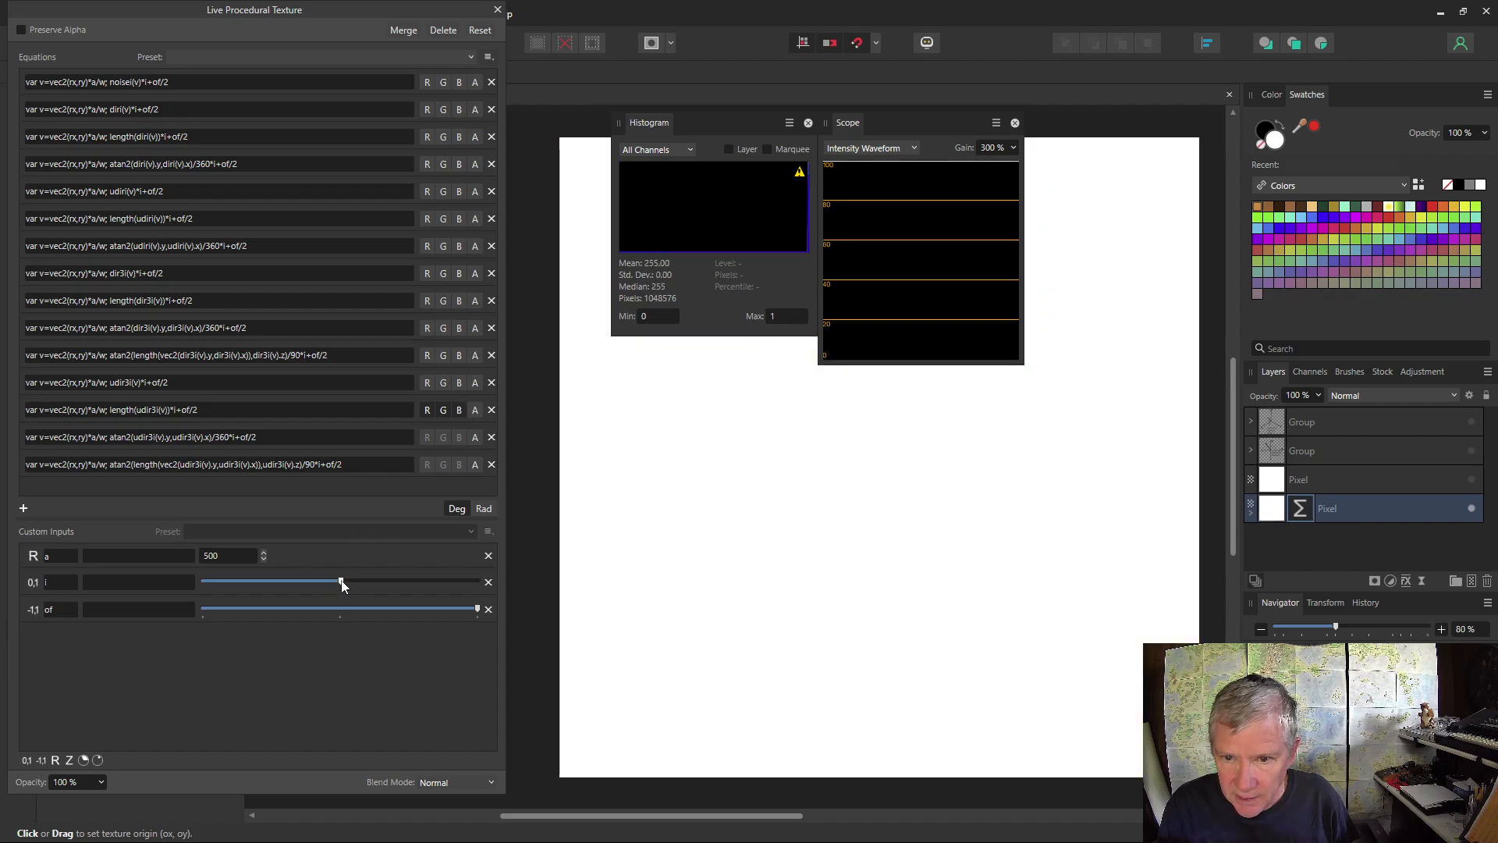
# Check the length(udir3i(v)) output with of at 0 and i at 1, and set of back to 1.
pyautogui.moveTo(476, 609); pyautogui.dragTo(338, 584)
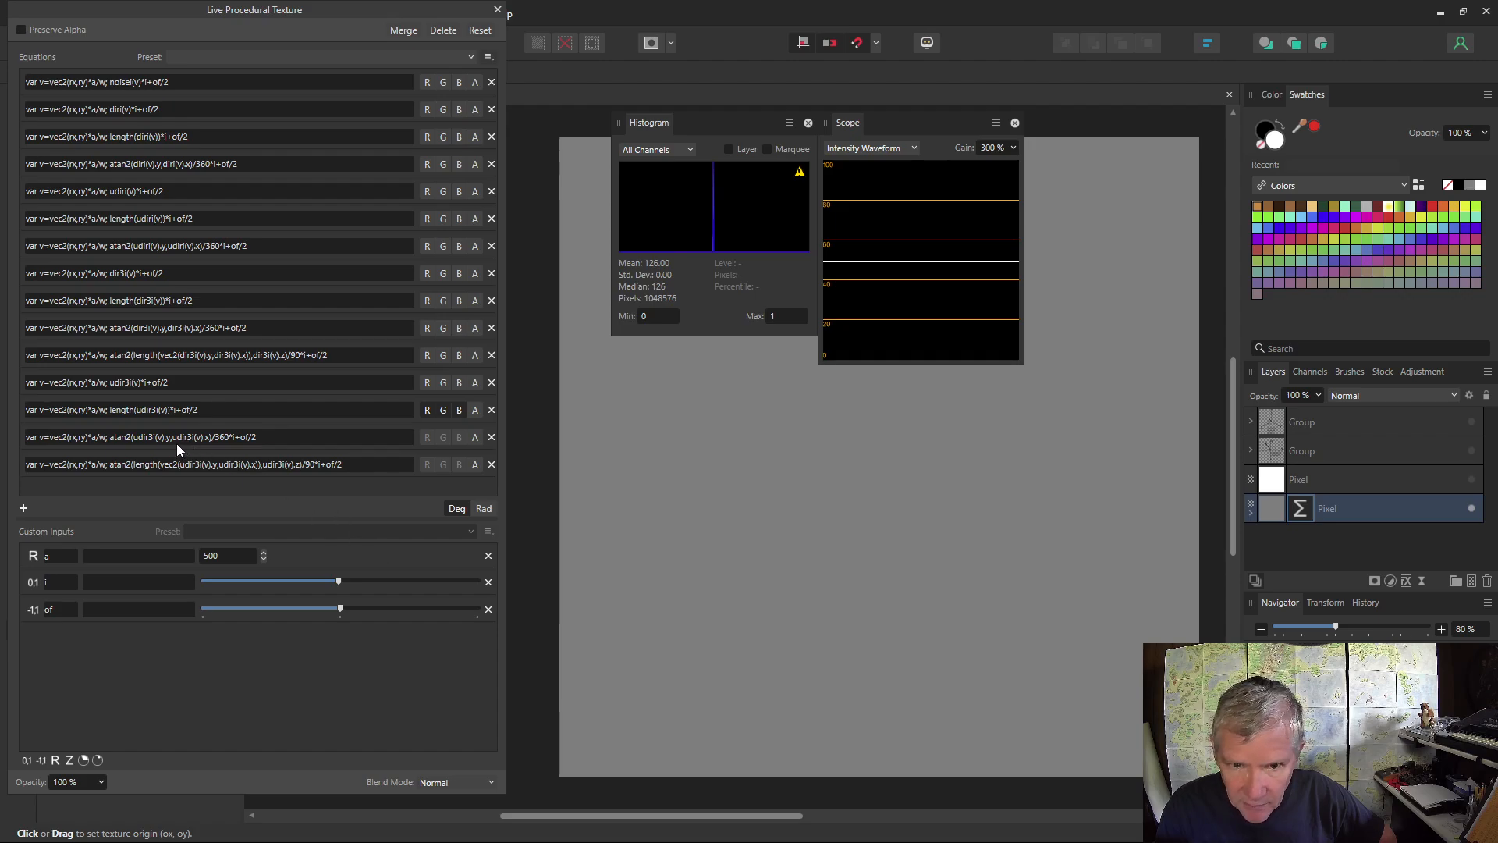
pyautogui.moveTo(344, 582); pyautogui.dragTo(479, 583)
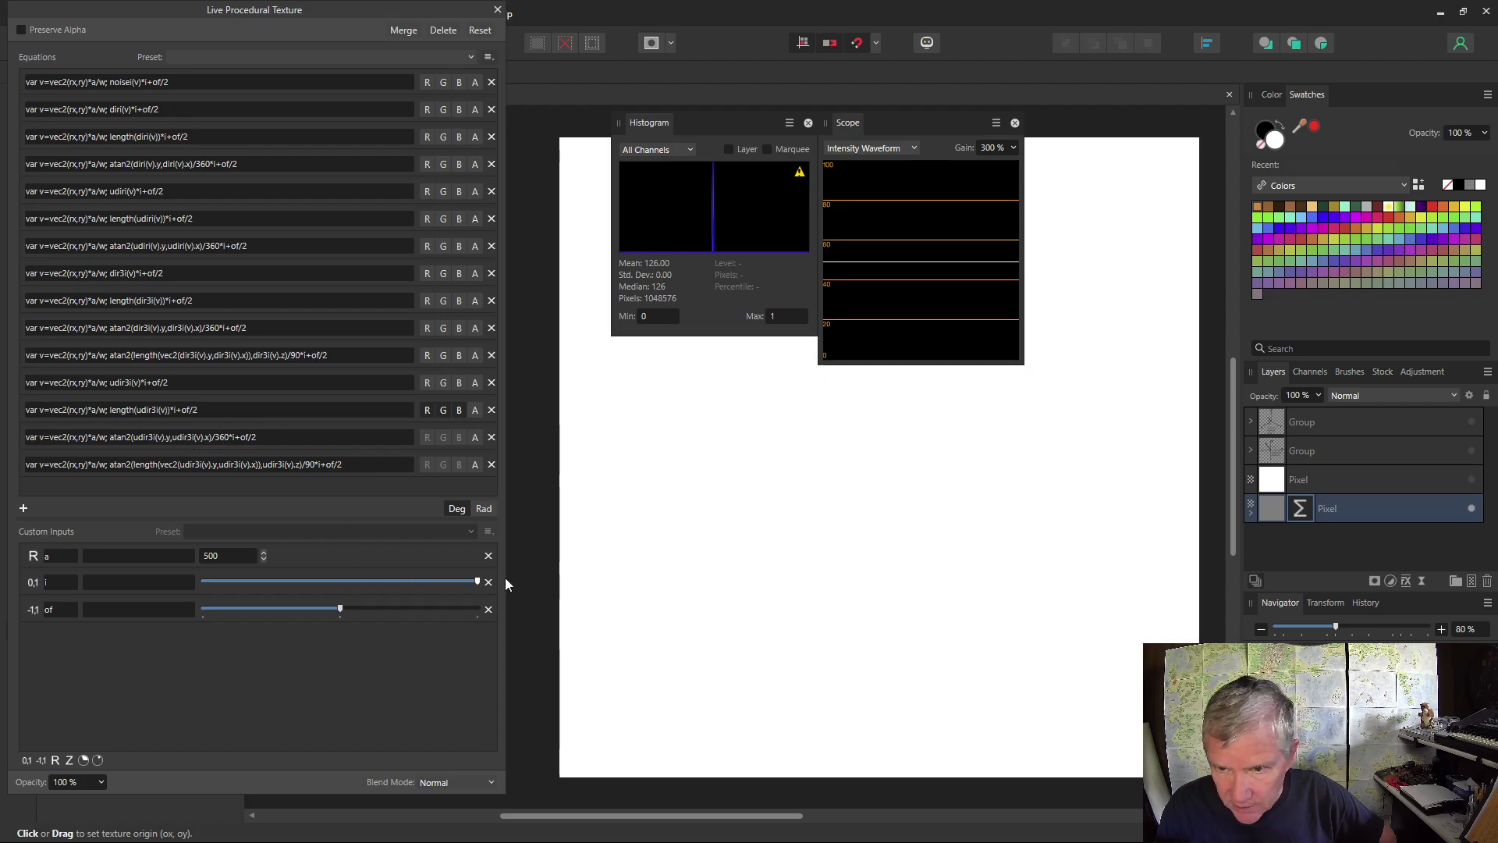
pyautogui.moveTo(340, 608); pyautogui.dragTo(481, 607)
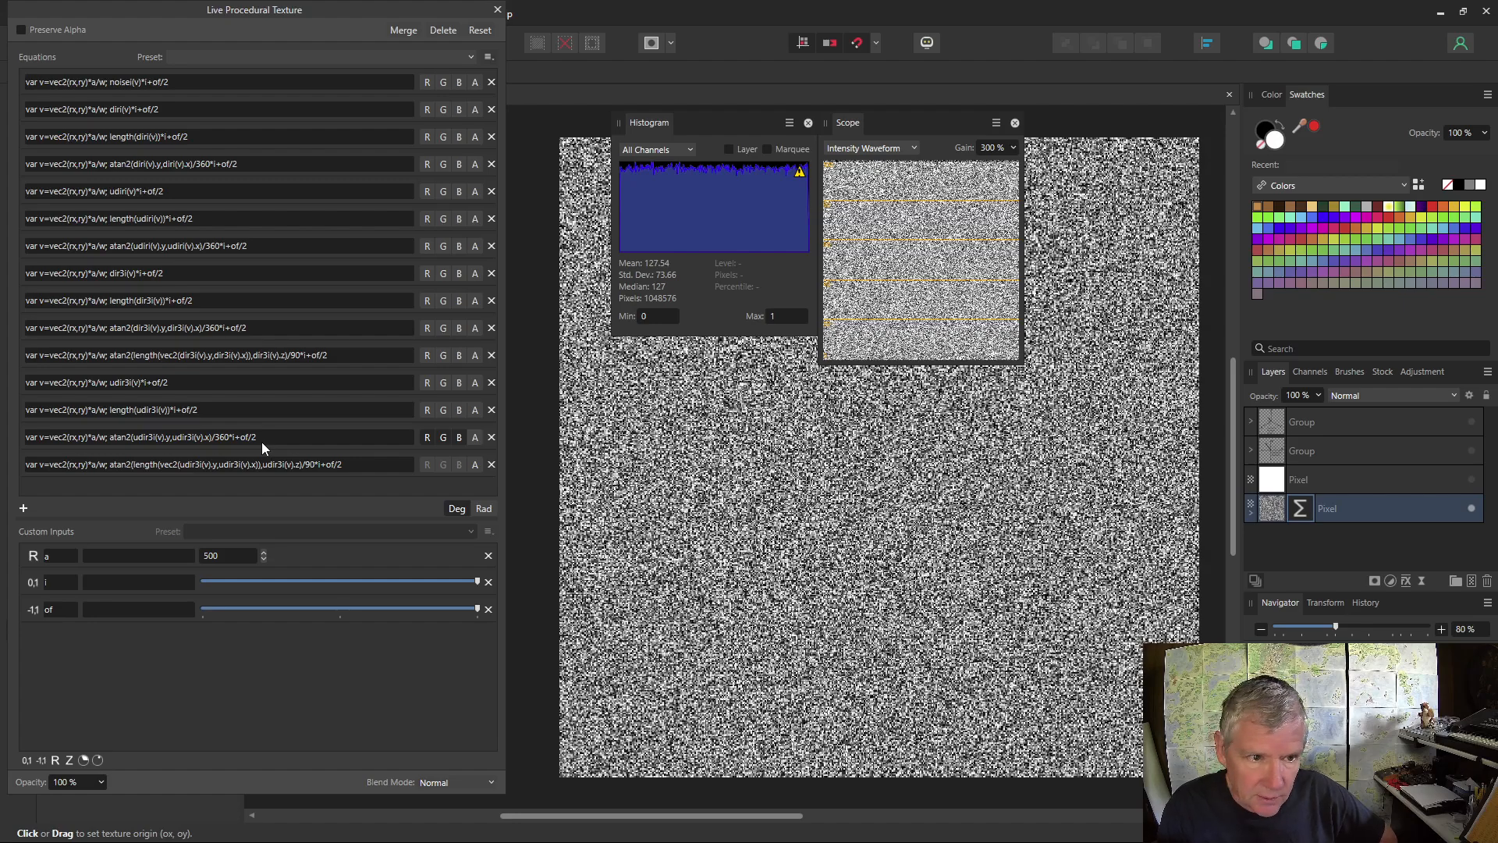
# Switch the RGB output from the udir3i(v) atan2 /360 equation to the udir3i(v) atan2 /90 equation, and set of to 0.
pyautogui.click(428, 435)
pyautogui.click(443, 437)
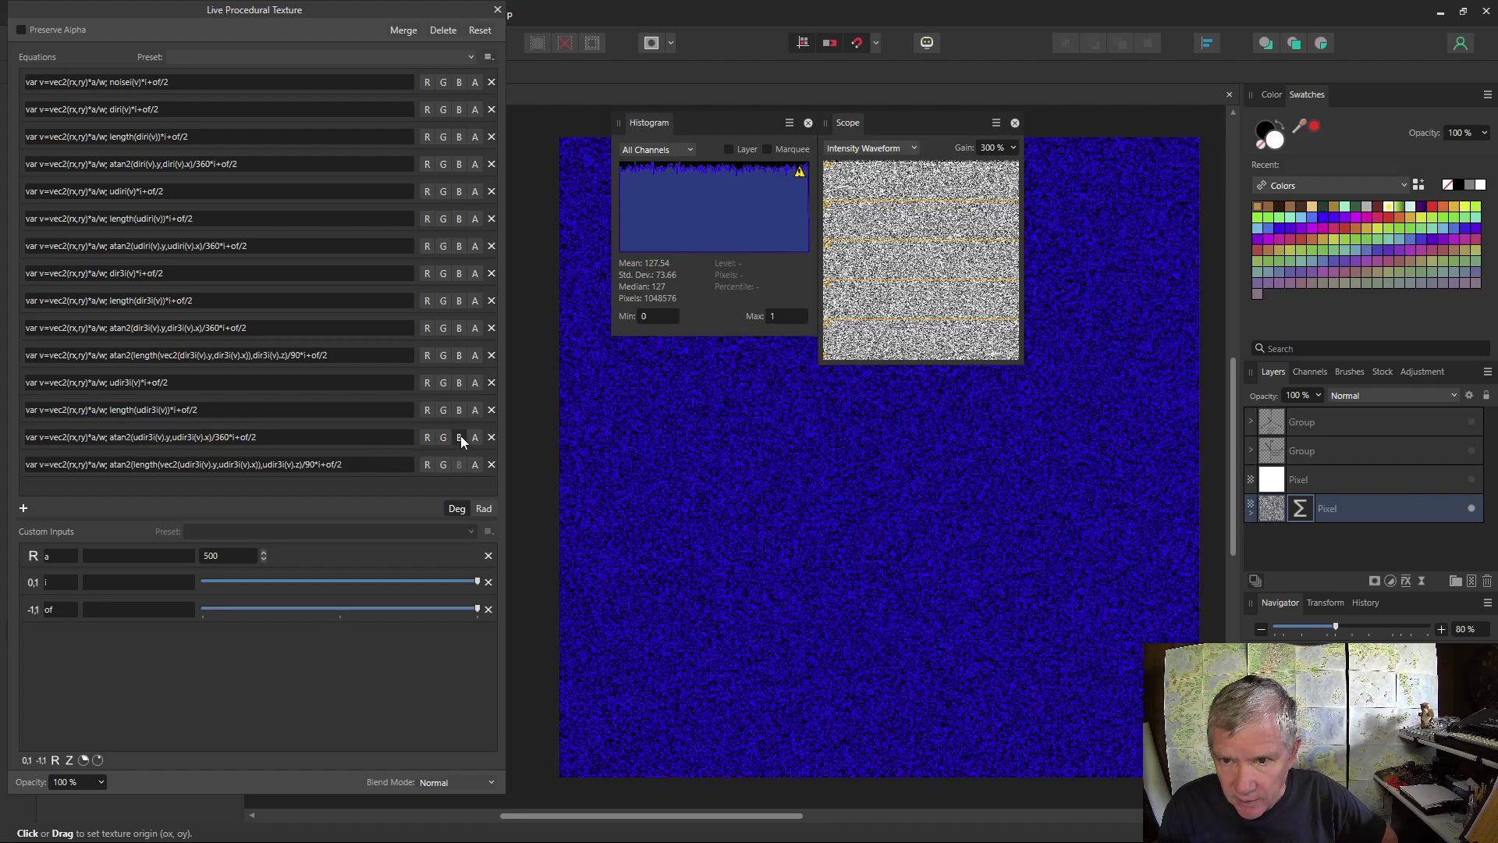
pyautogui.click(459, 437)
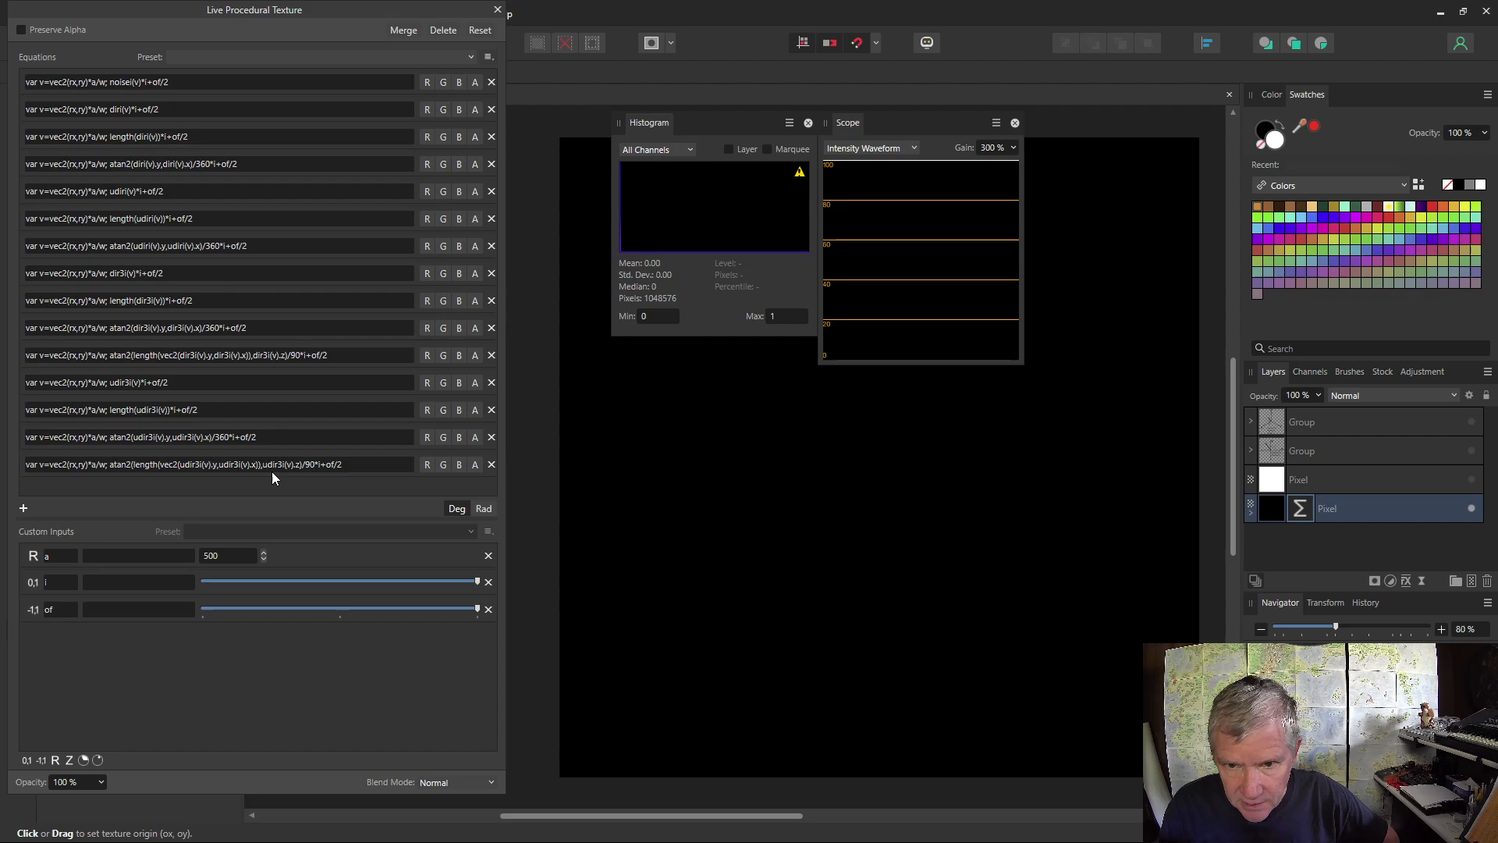
pyautogui.click(428, 464)
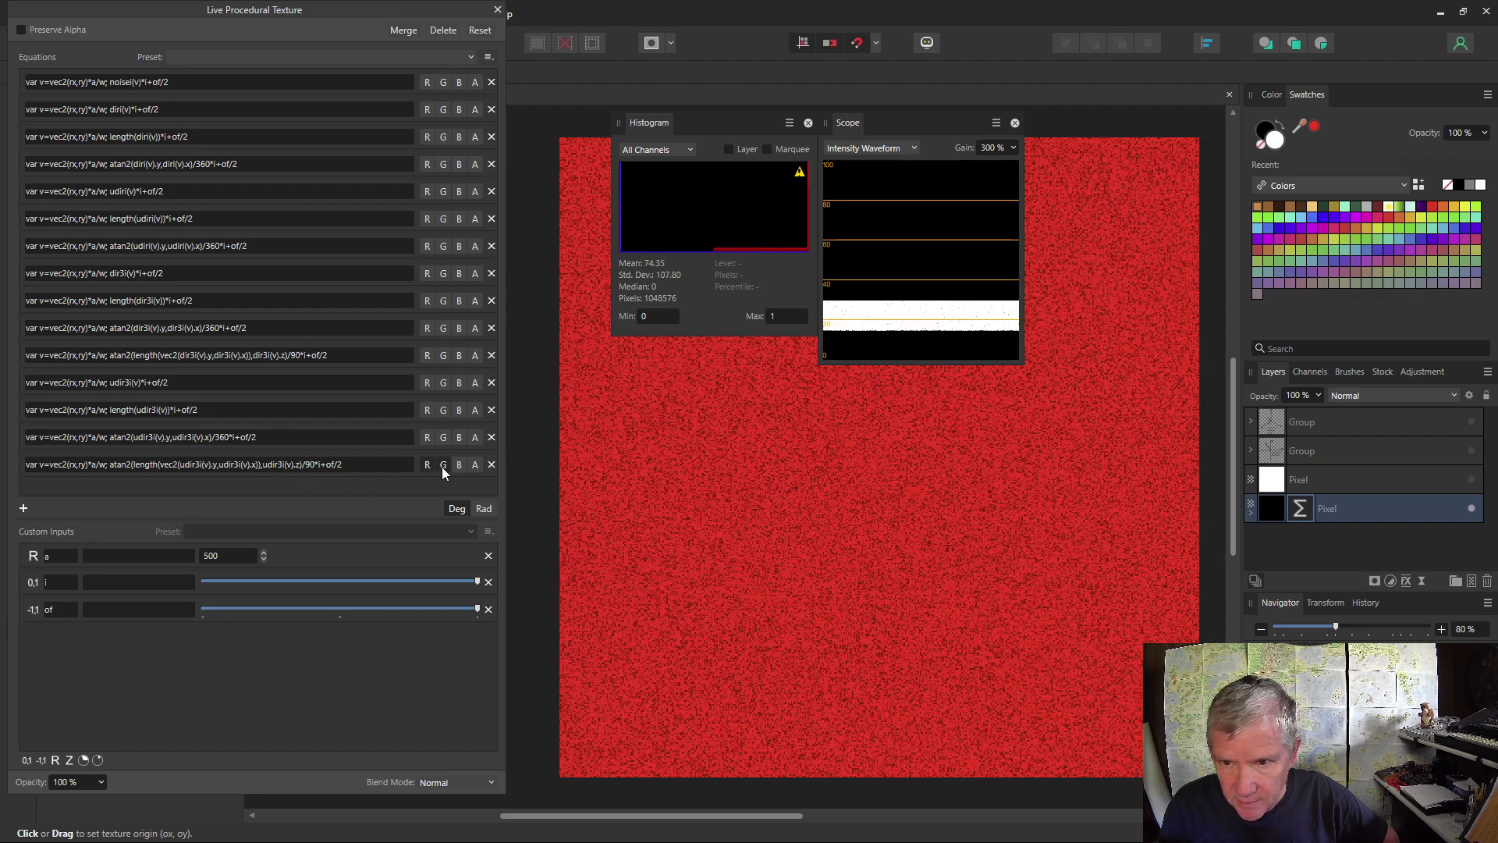
pyautogui.click(443, 465)
pyautogui.click(460, 465)
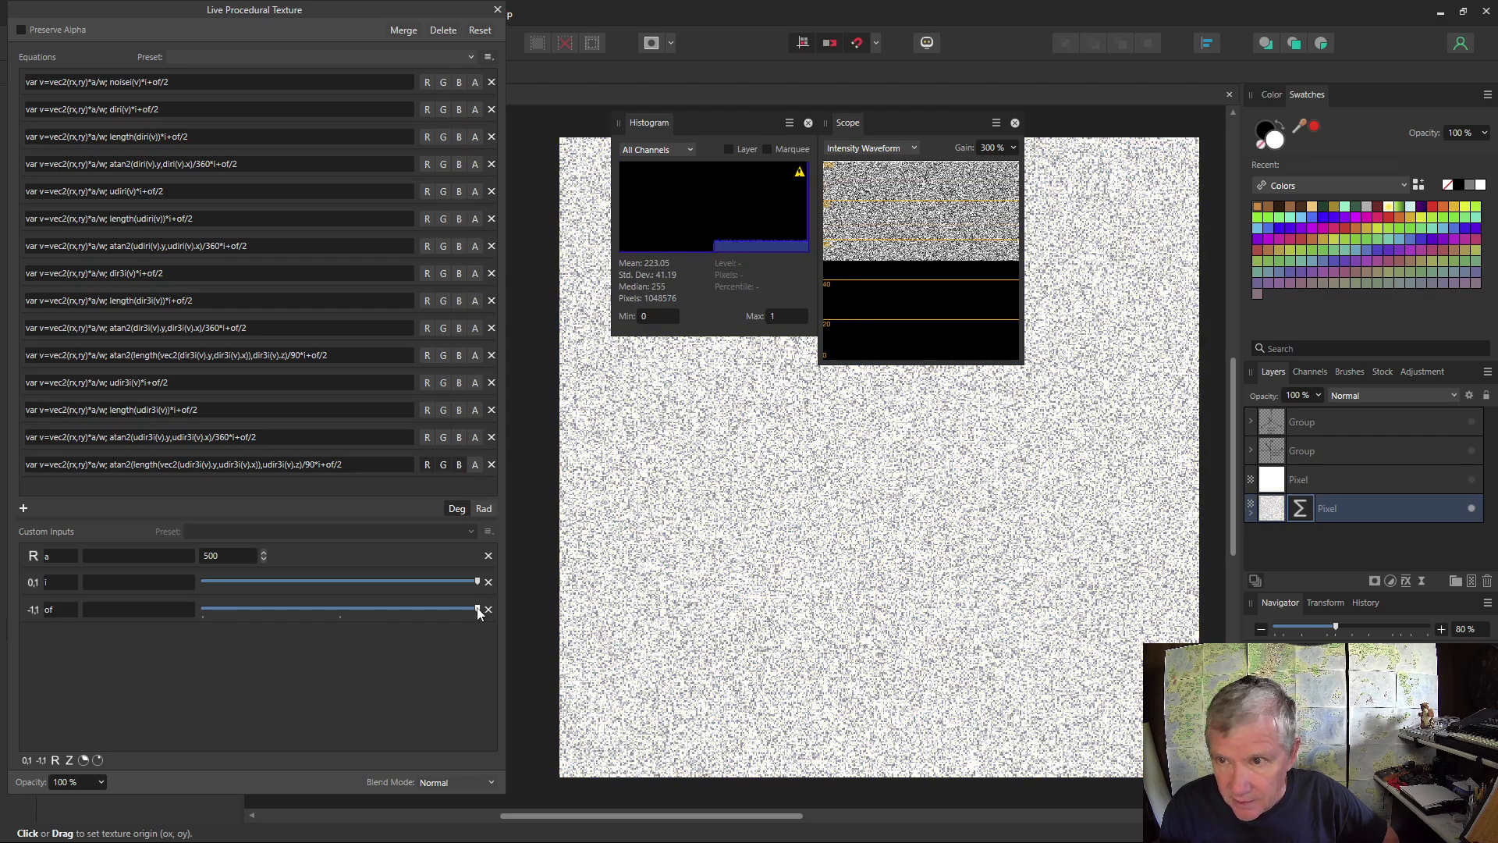
pyautogui.moveTo(478, 608); pyautogui.dragTo(342, 623)
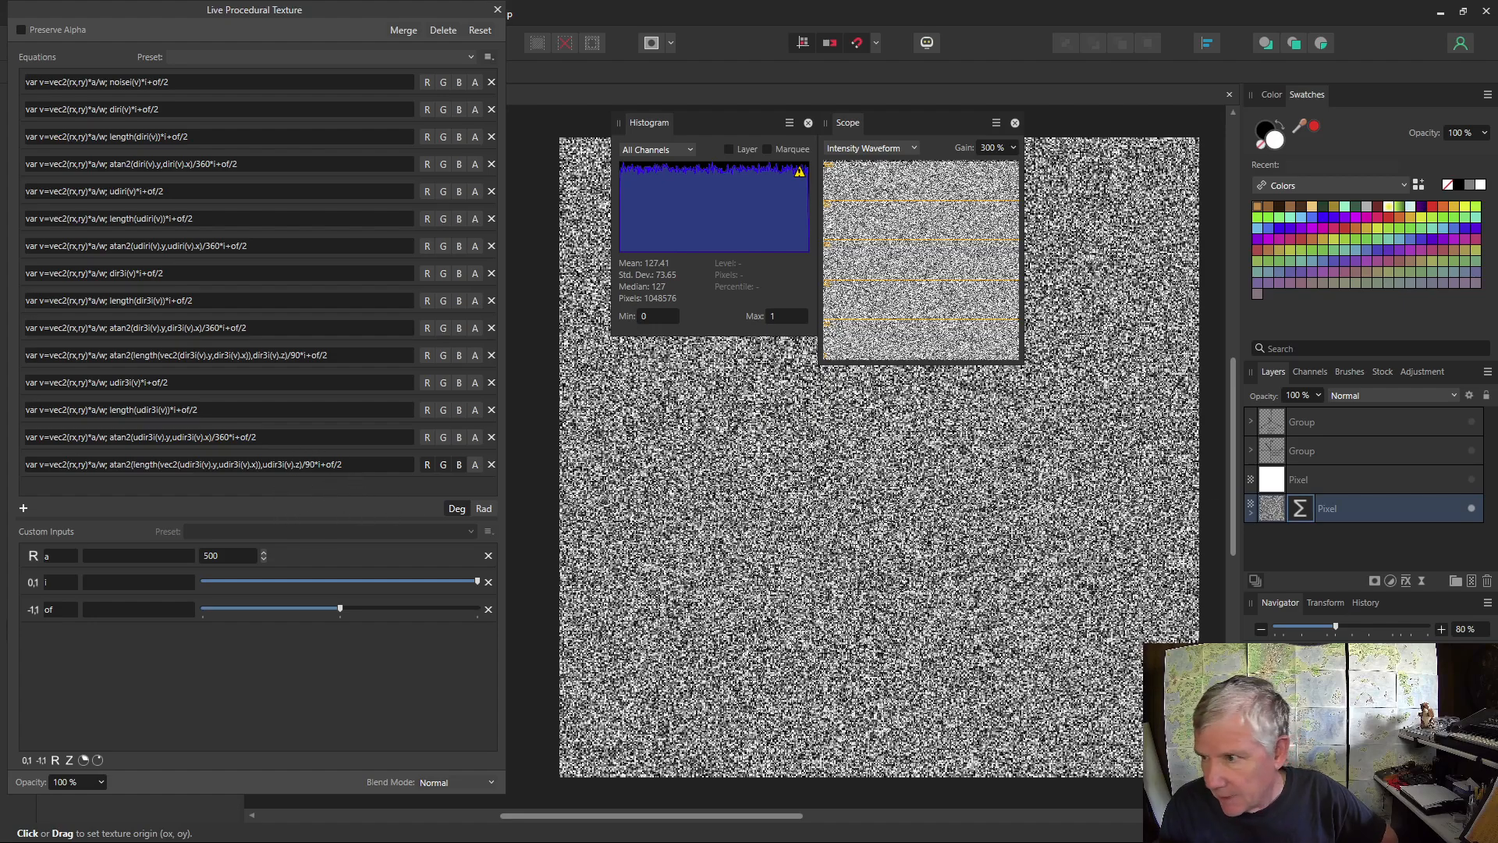
# Show the white Pixel layer and the topmost Group to examine the 3D angle diagram, and hide both again.
pyautogui.click(1472, 479)
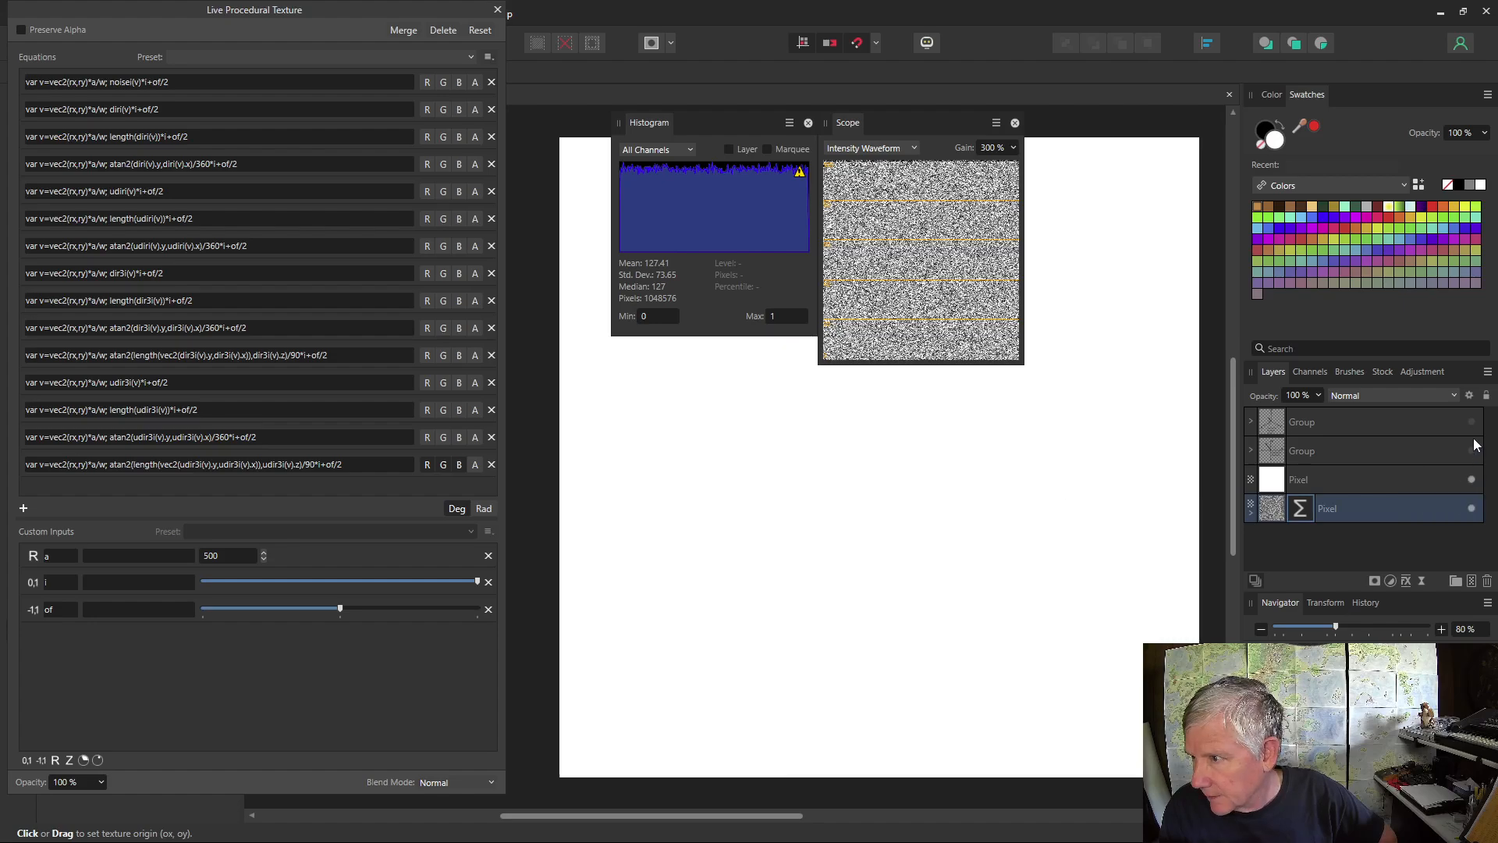
pyautogui.click(1472, 422)
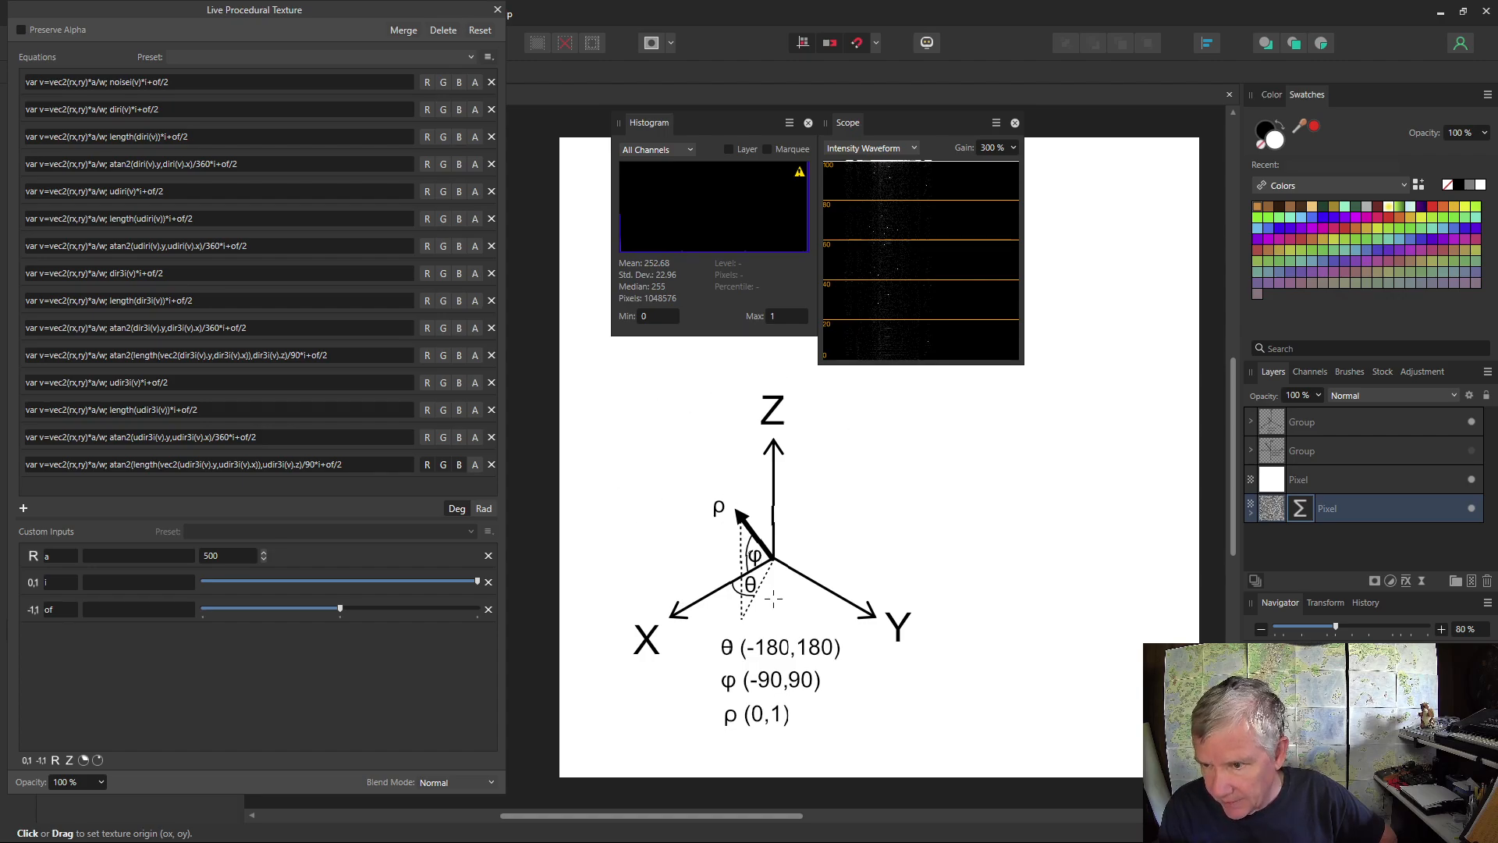
pyautogui.click(1472, 479)
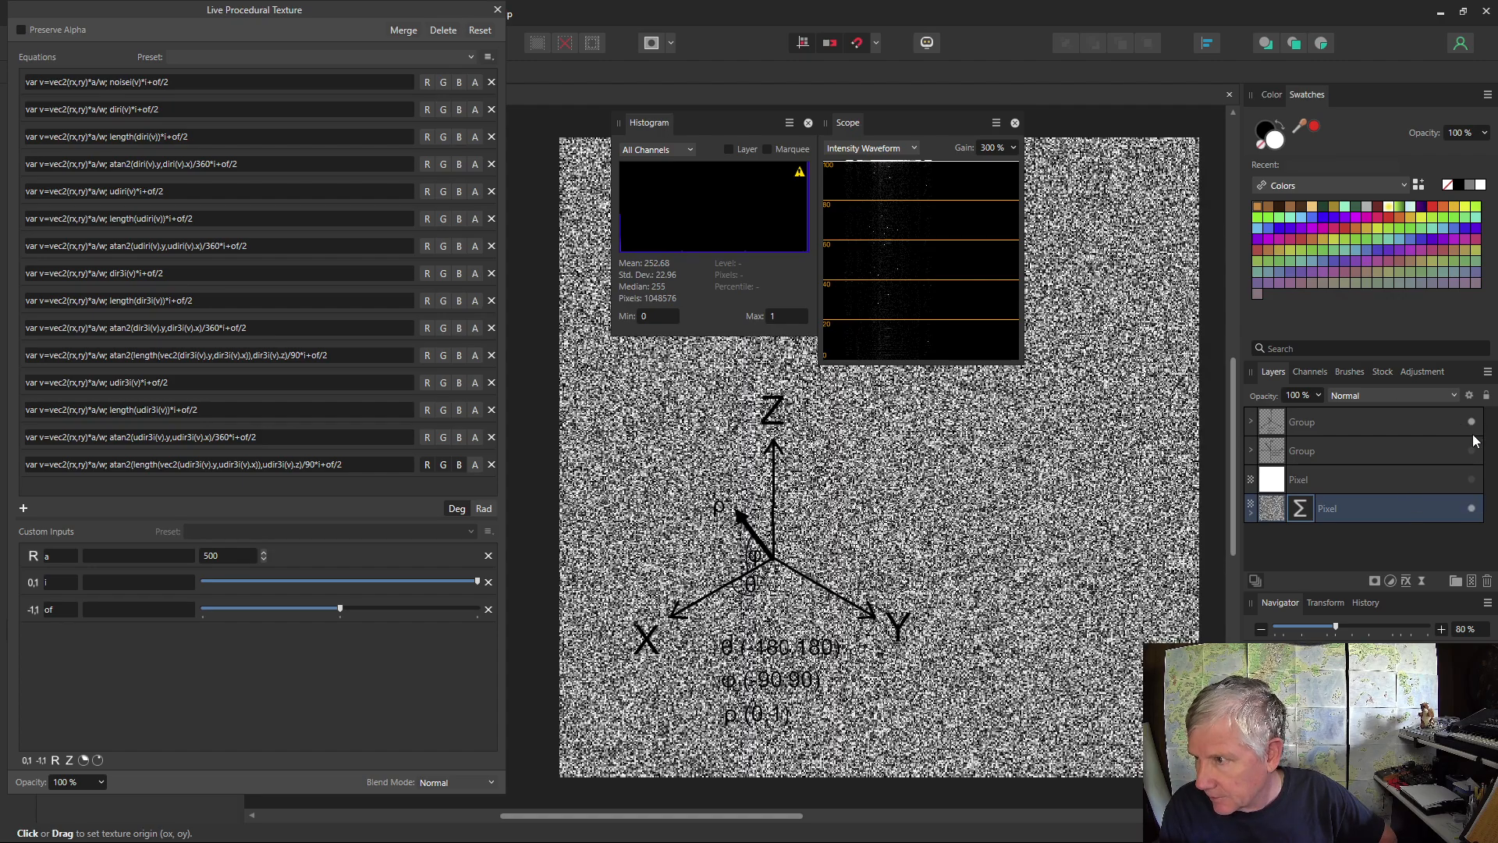
pyautogui.click(1472, 421)
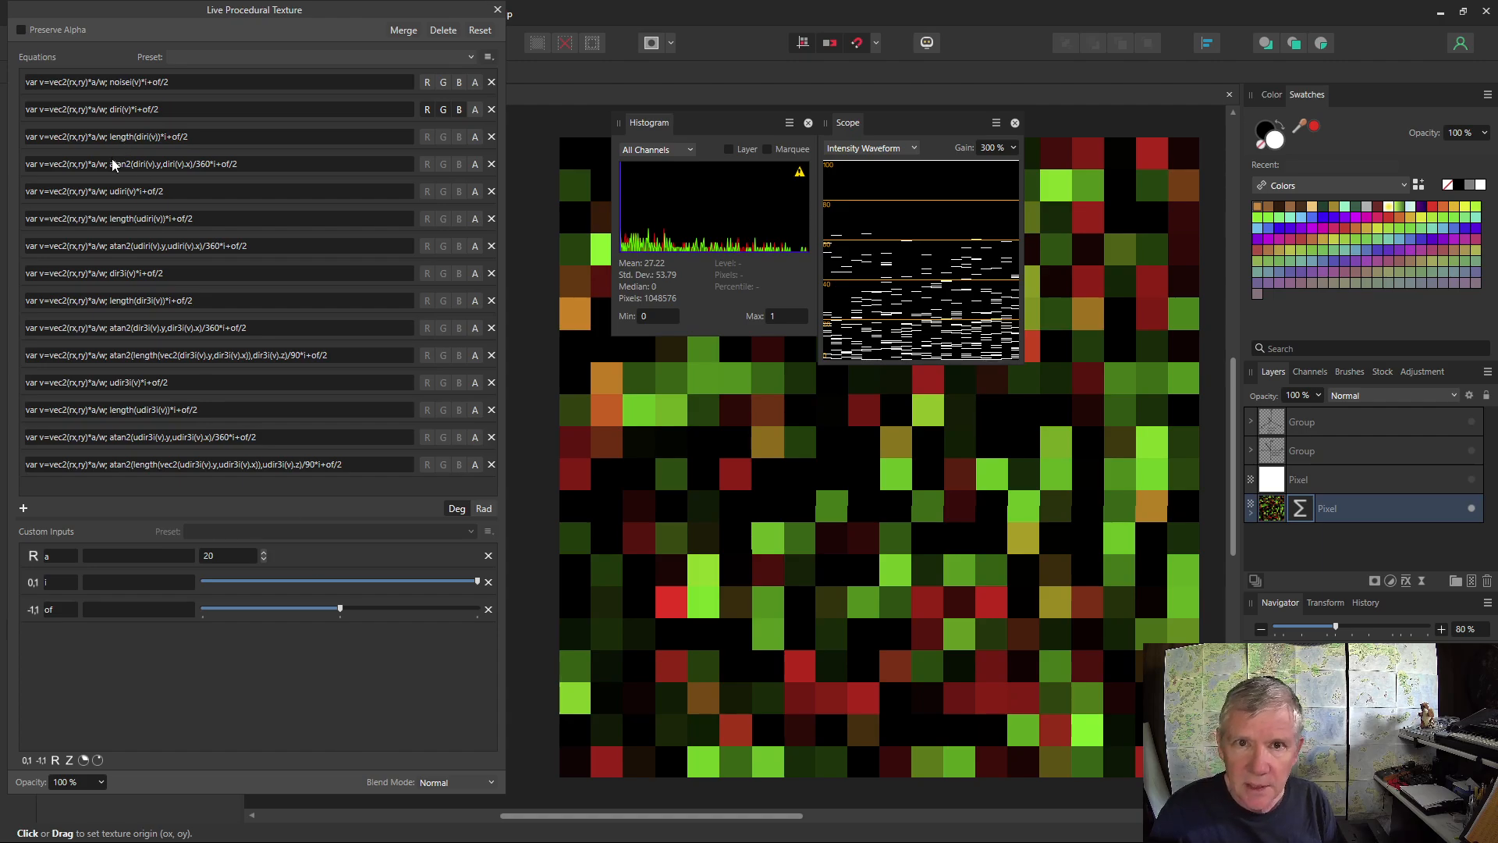
# Change diri(v) to dirsc(v) in the second equation, and set i to about 0.5 and of to 1.
pyautogui.click(121, 111)
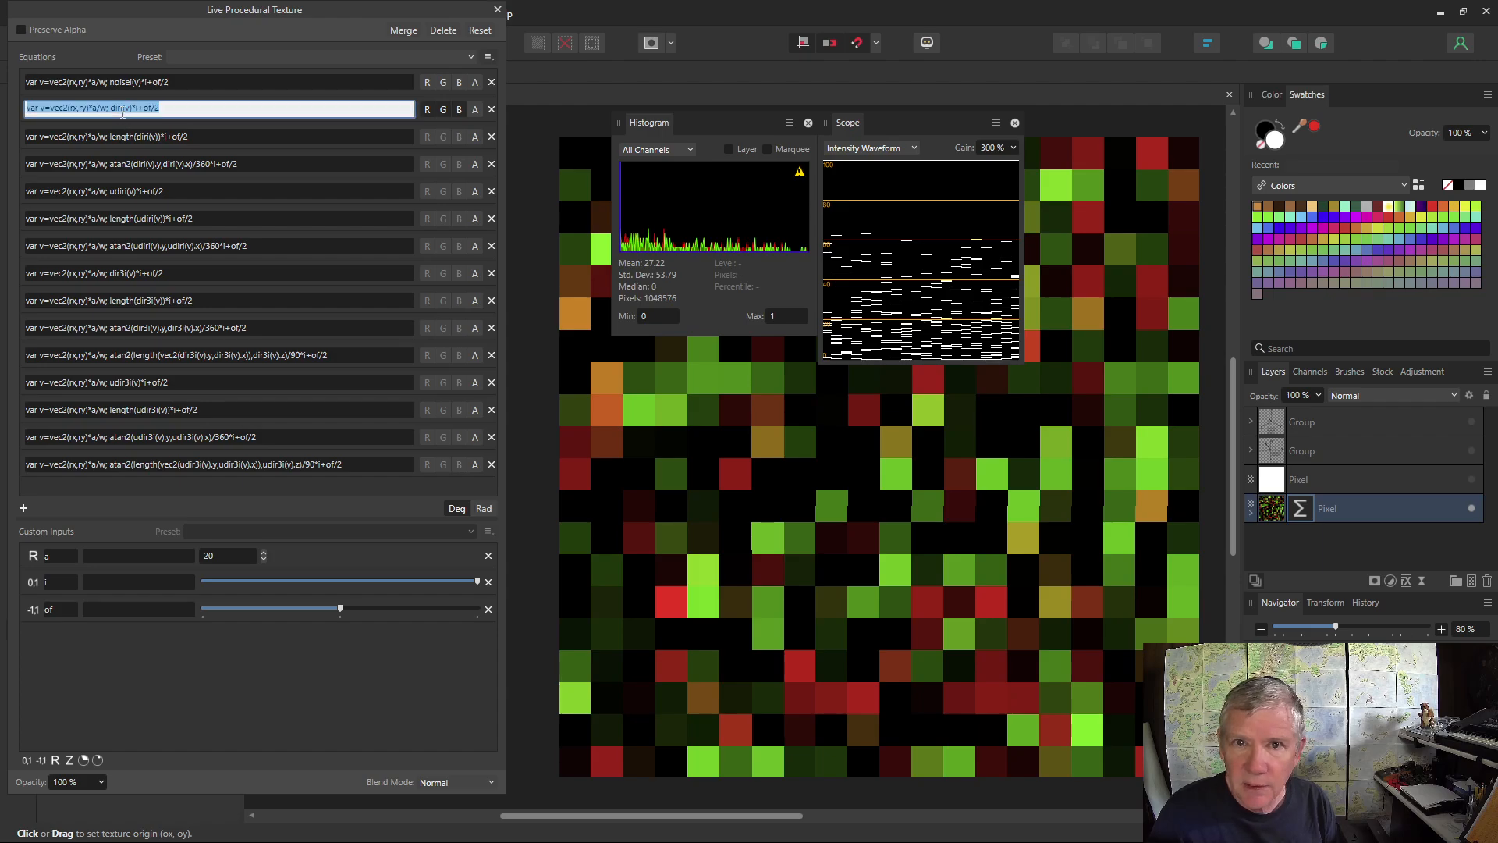
pyautogui.click(123, 113)
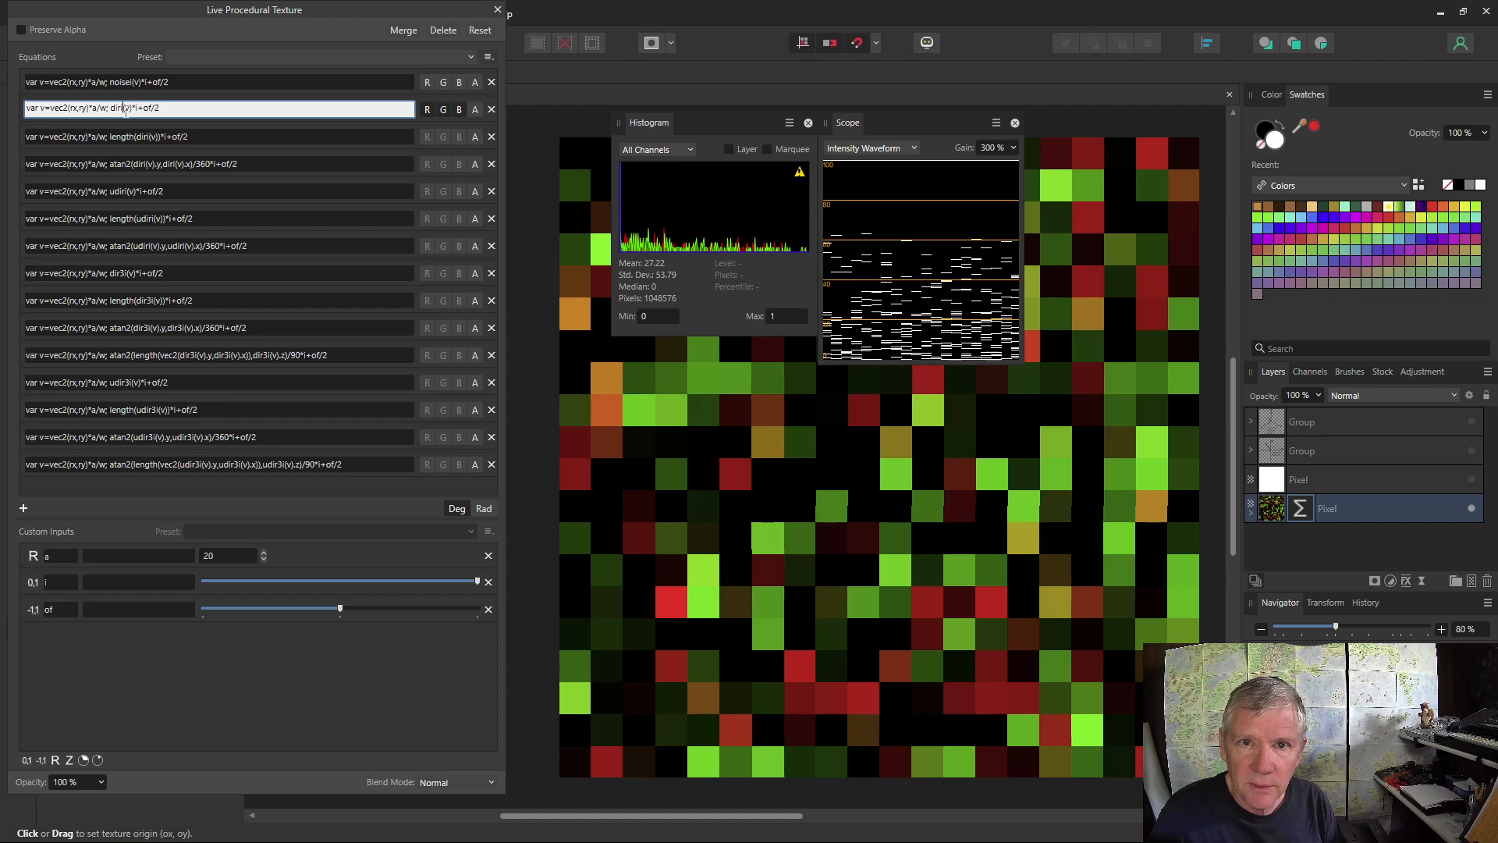
pyautogui.press('BackSpace')
pyautogui.write('sc')
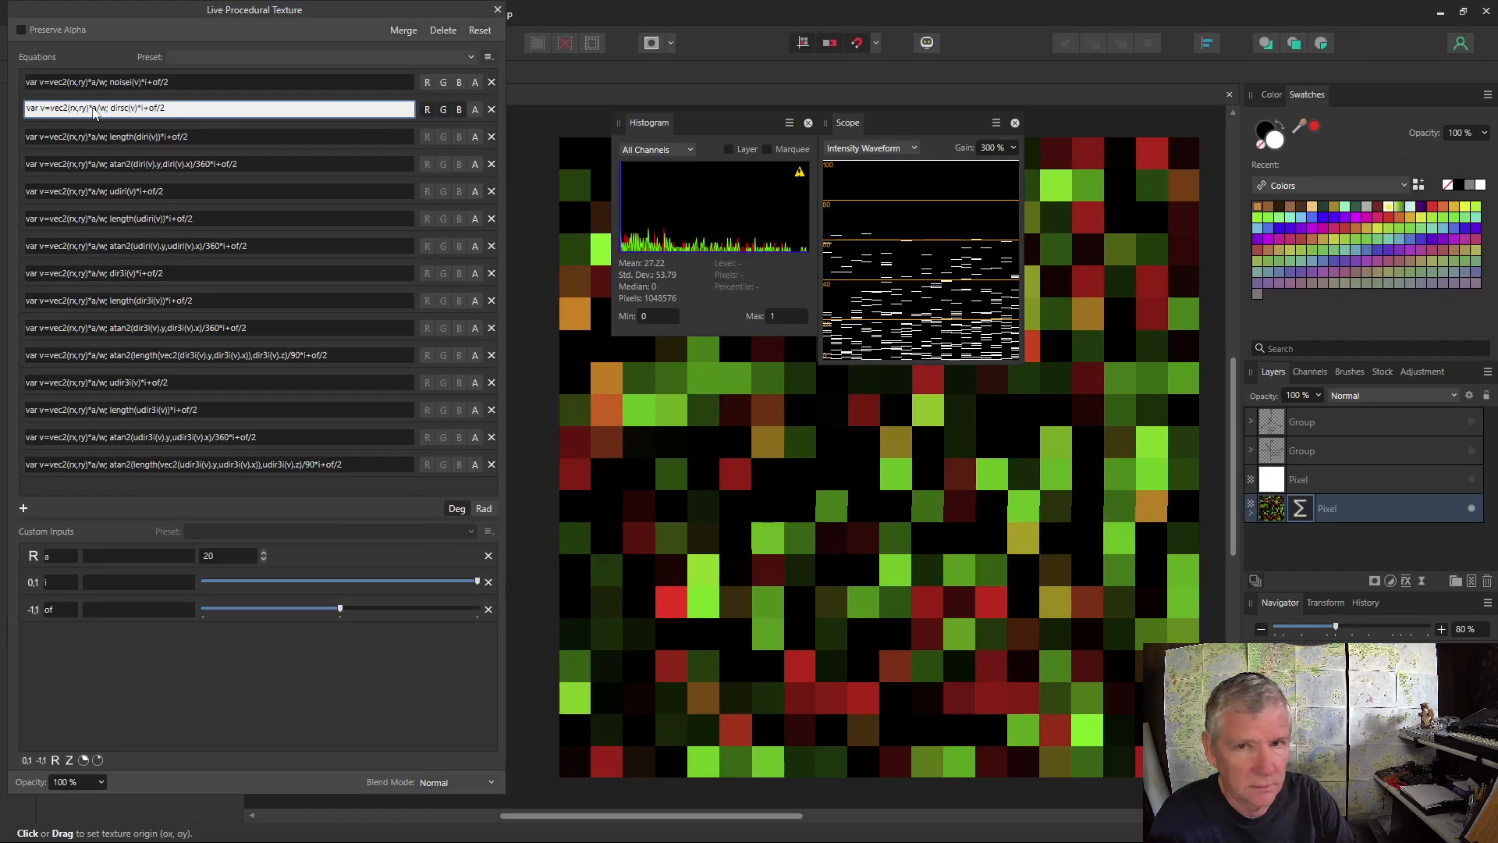
pyautogui.hotkey('ctrl', 'a')
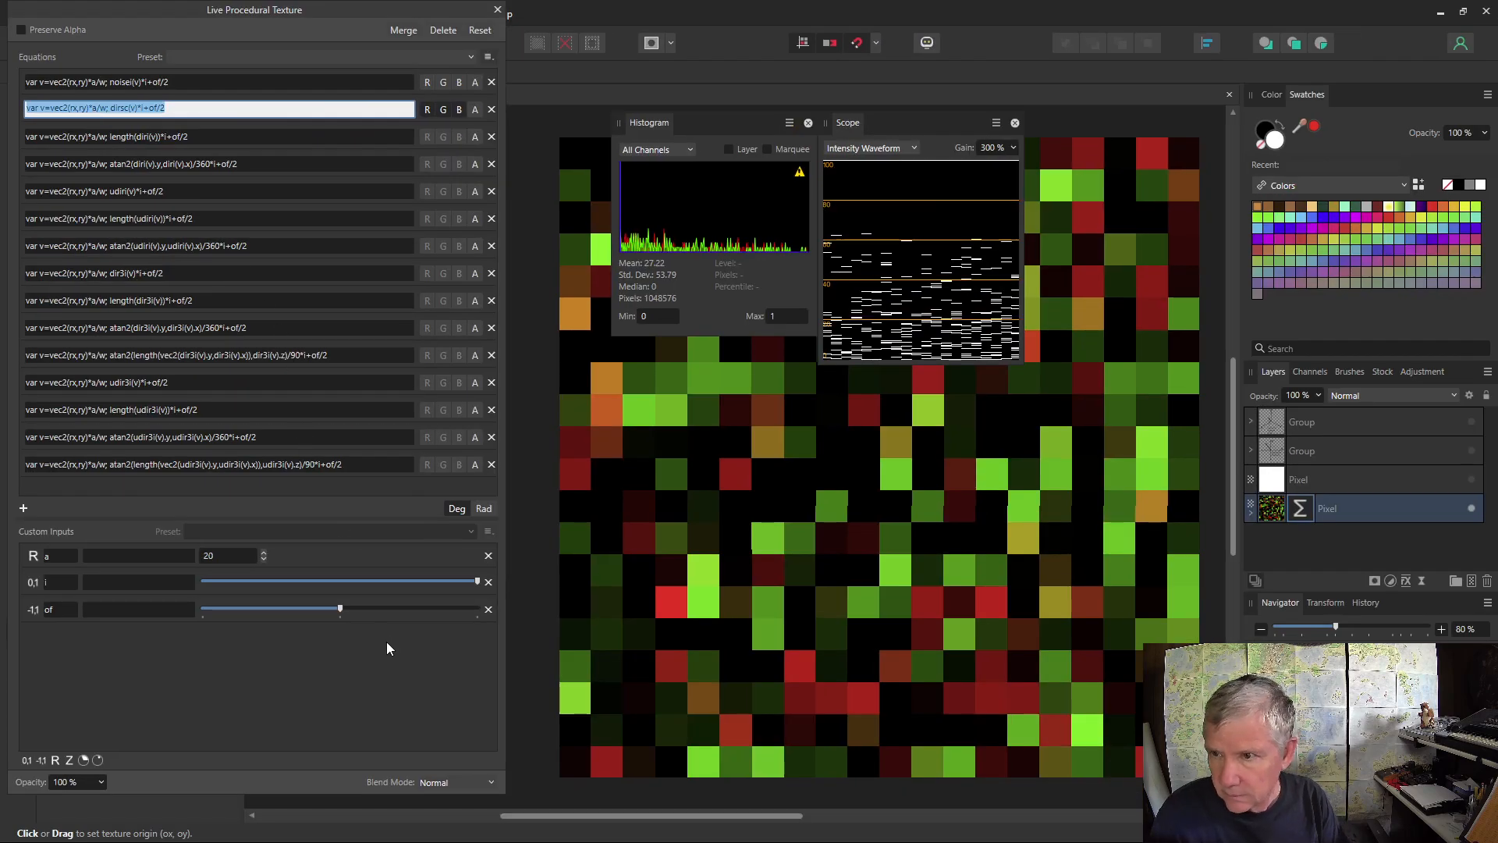
pyautogui.moveTo(478, 582); pyautogui.dragTo(487, 624)
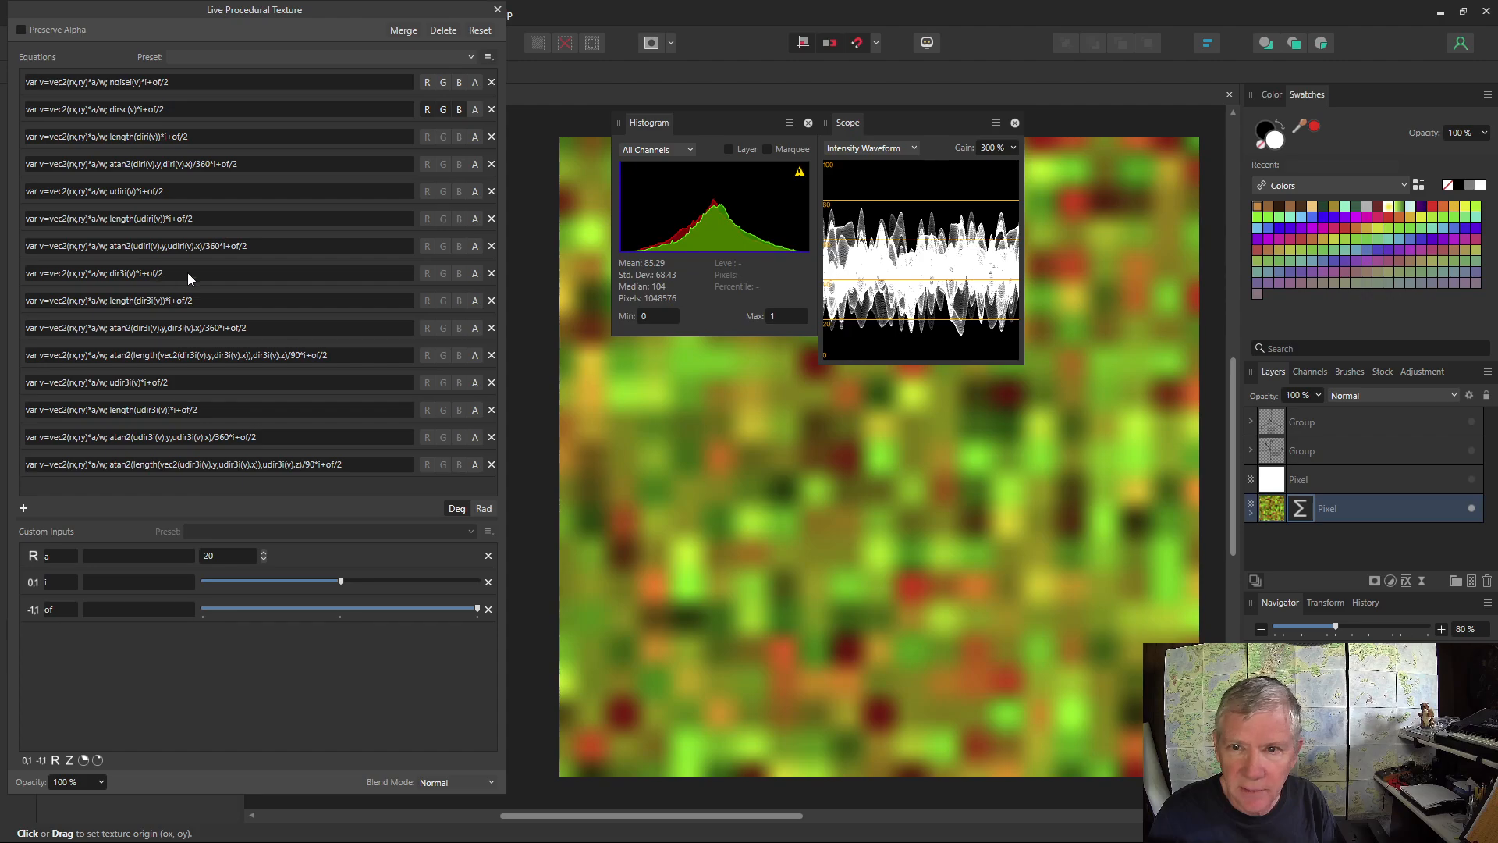
# Output the dir3i(v) equation to RGB and change its function to dir3sc(v).
pyautogui.click(460, 274)
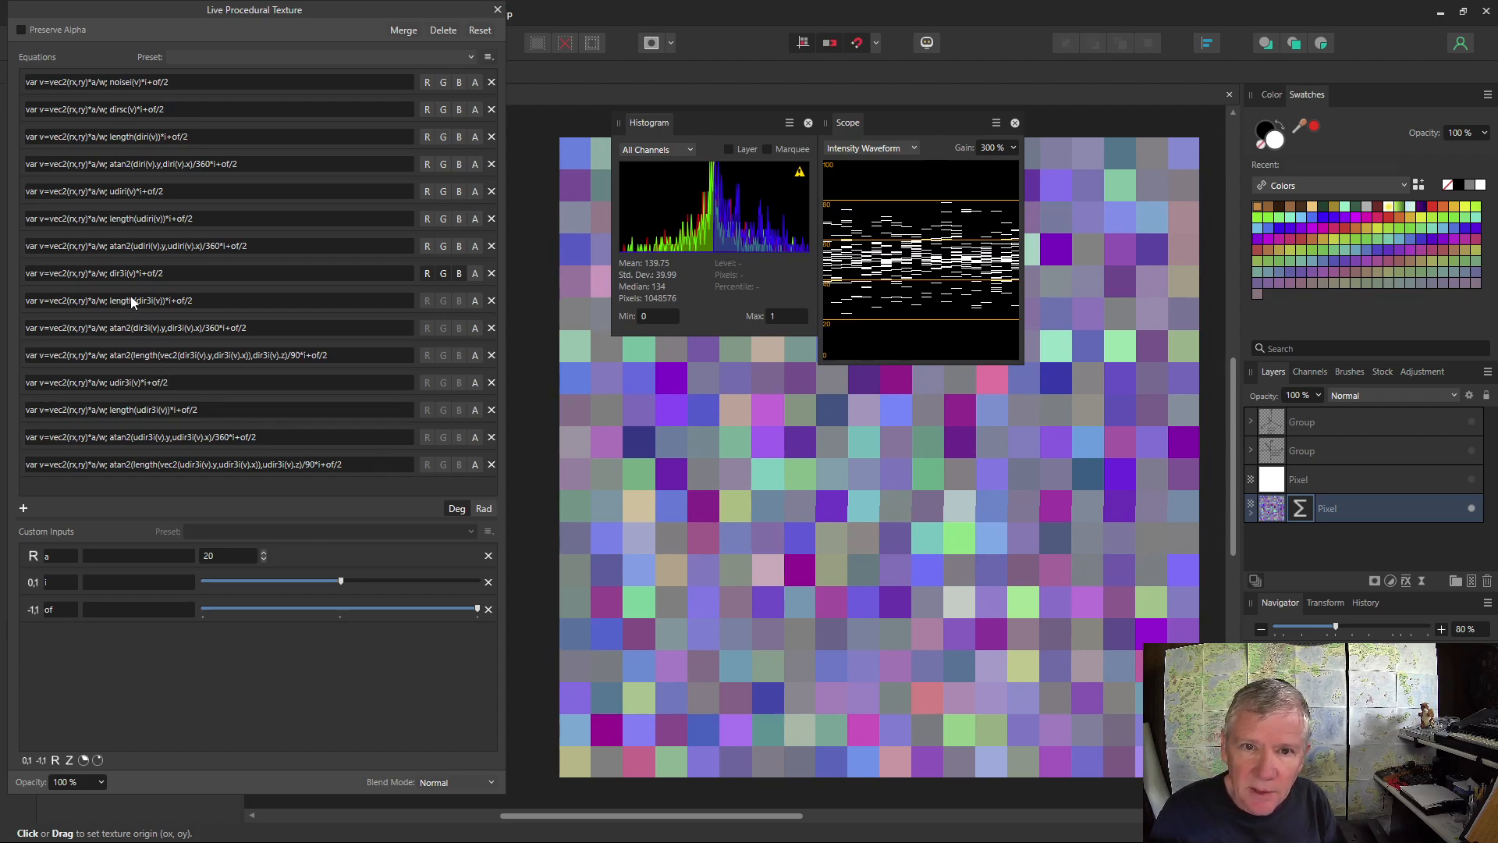
pyautogui.click(128, 275)
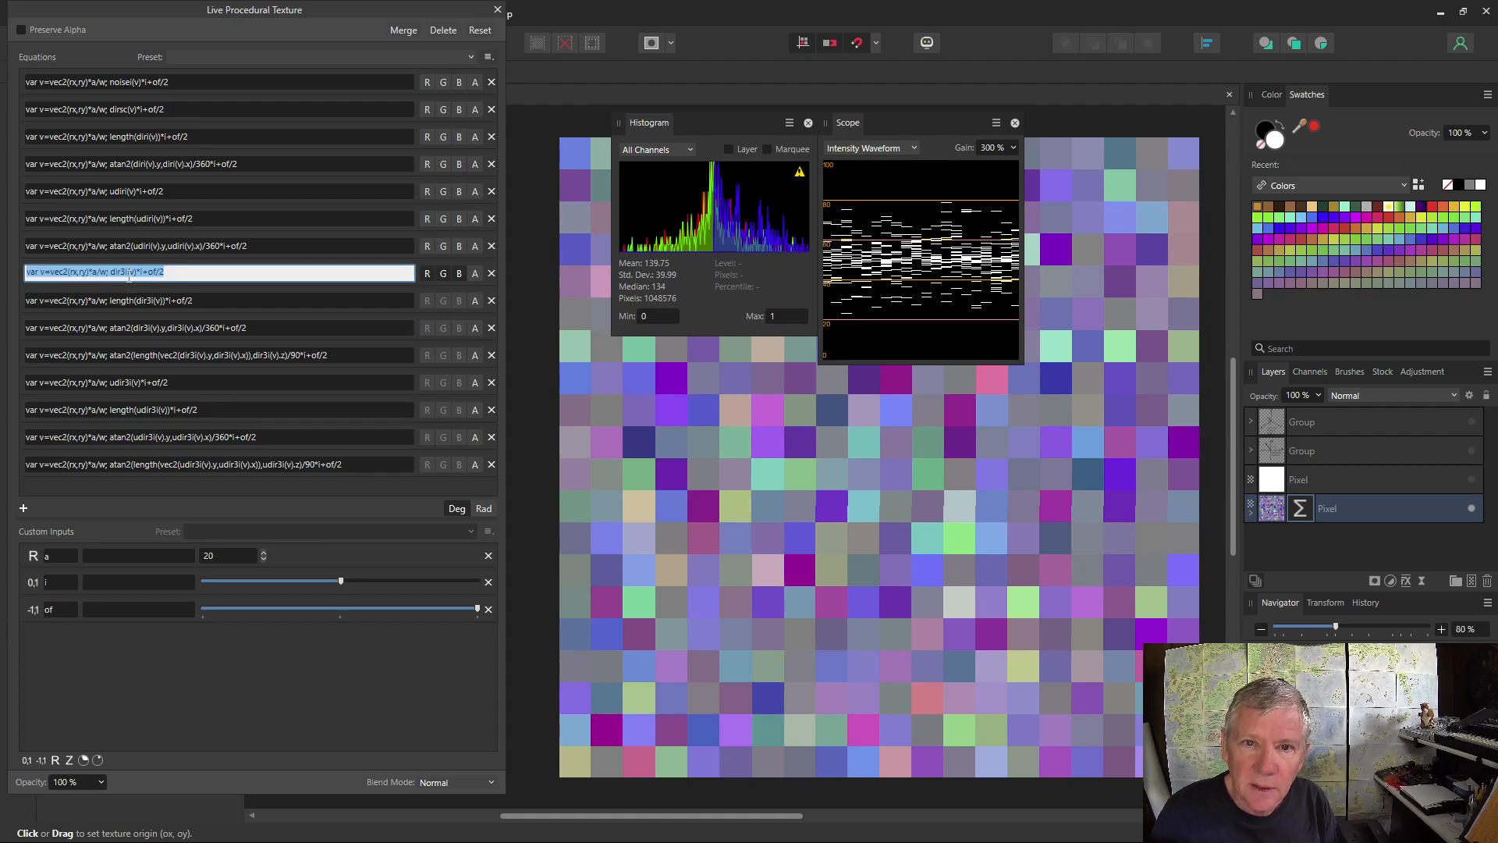
pyautogui.click(128, 274)
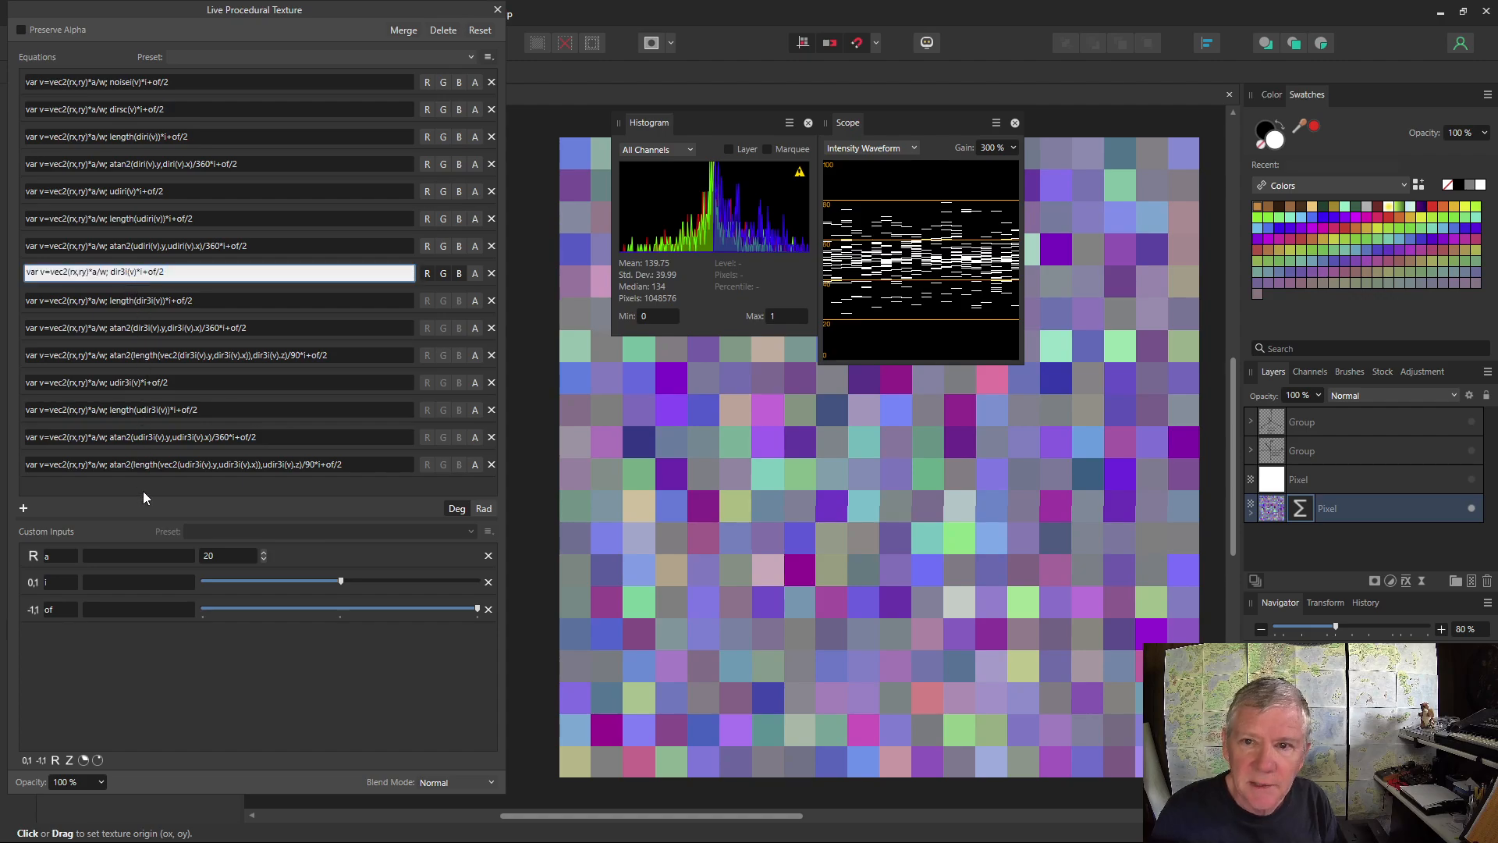
pyautogui.write('sc')
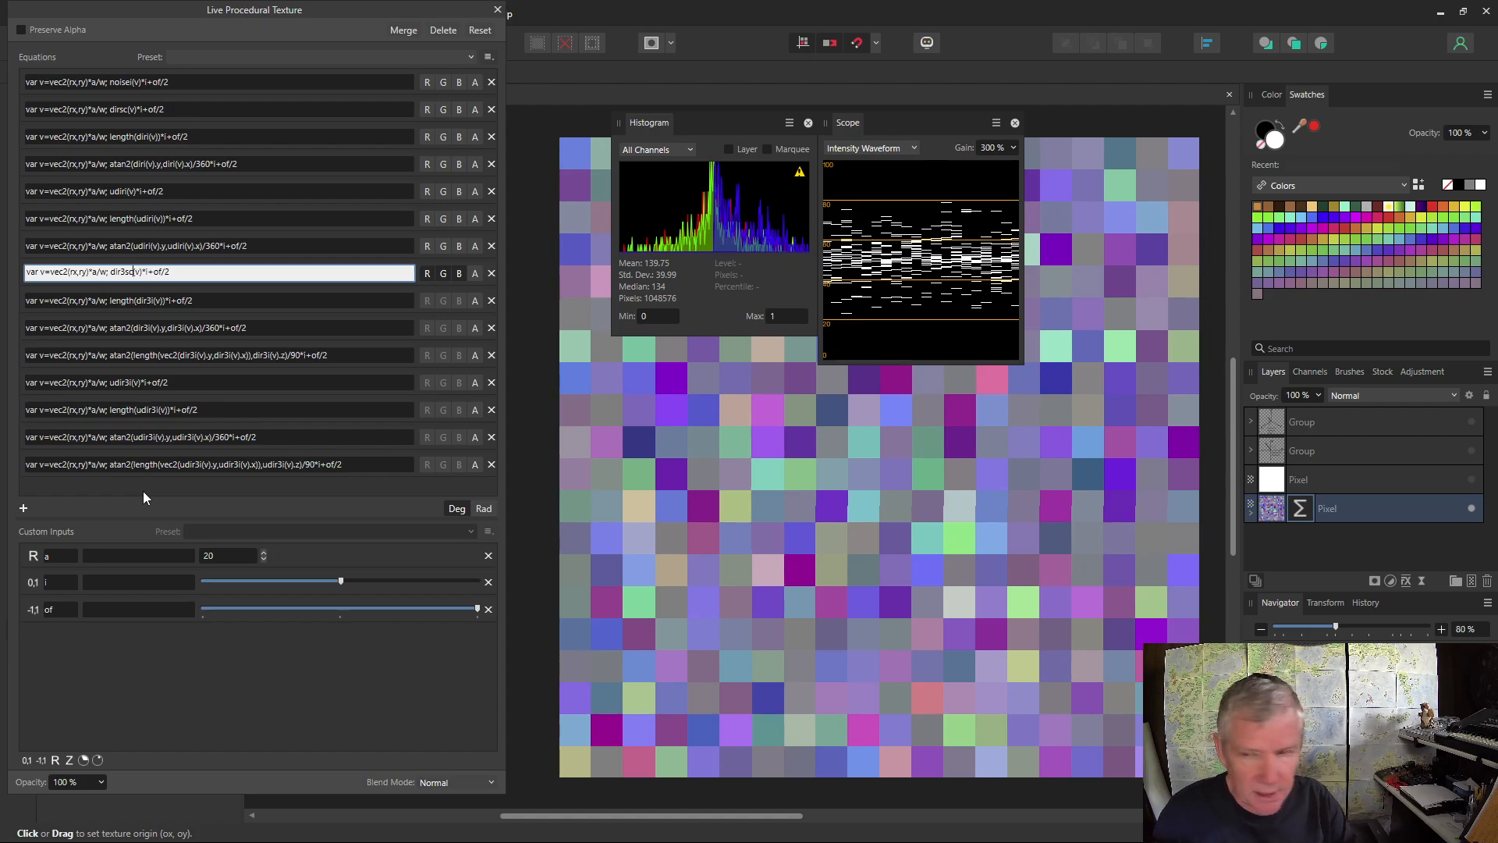
pyautogui.press('Return')
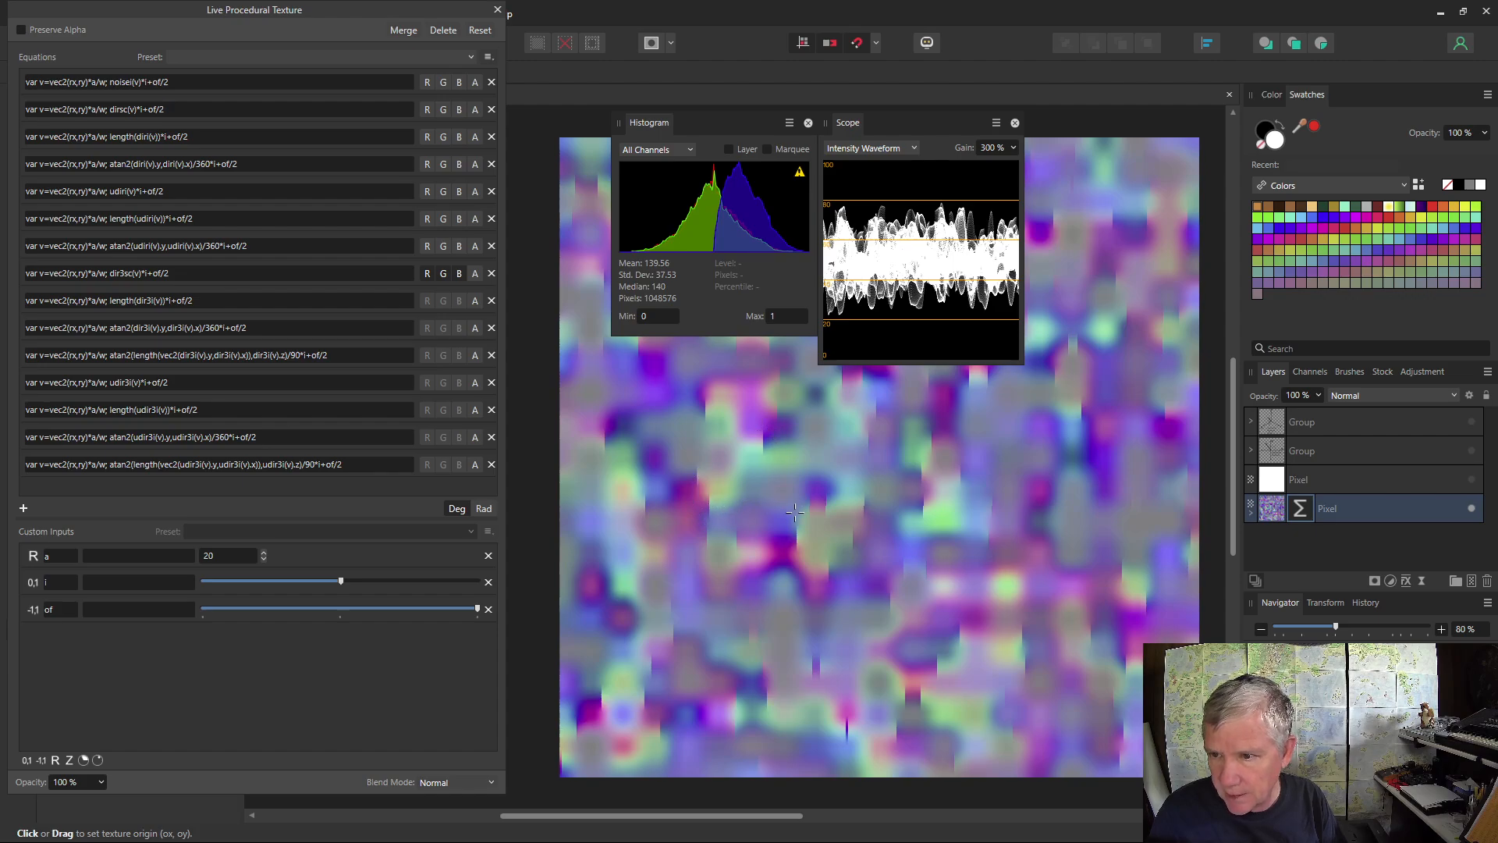
# Limit the dir3sc(v) equation to its .x component and output it to red only.
pyautogui.click(145, 272)
pyautogui.write('.x')
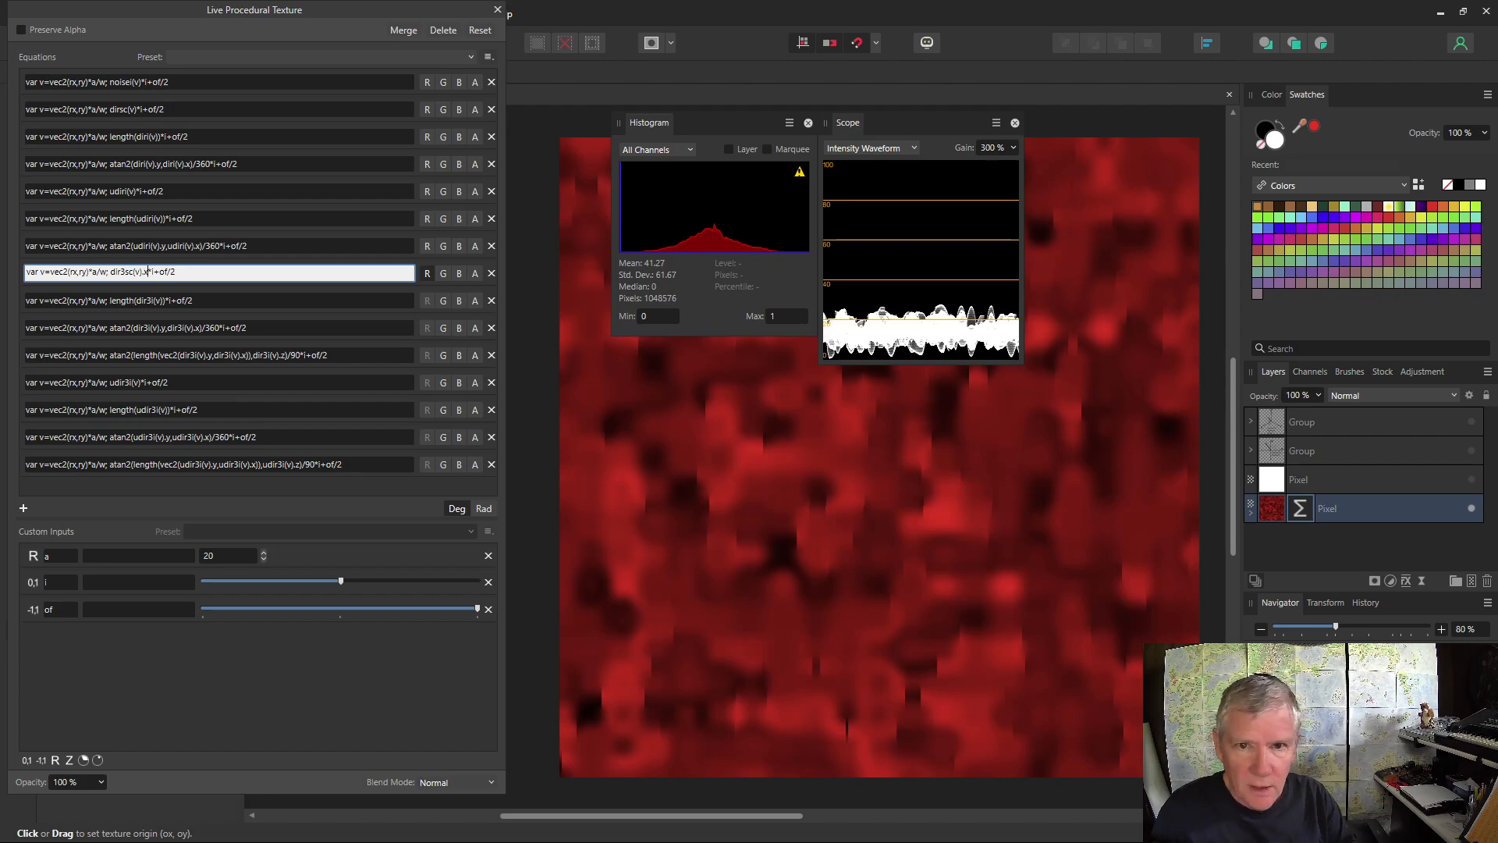
pyautogui.press('Return')
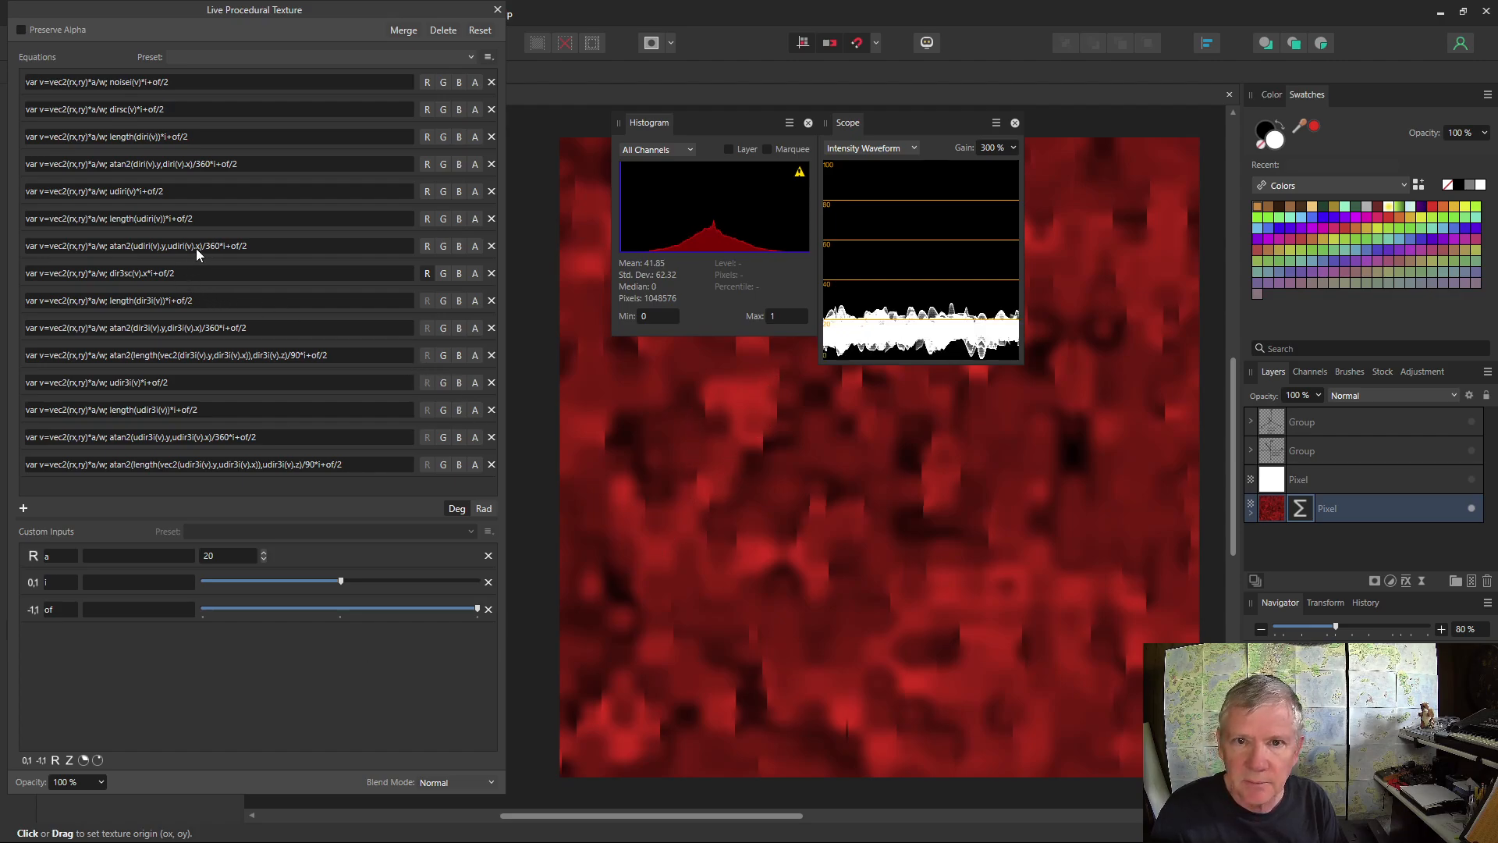
# Change the dir3sc(v) component to .y and output it to green only.
pyautogui.doubleClick(145, 271)
pyautogui.write('y')
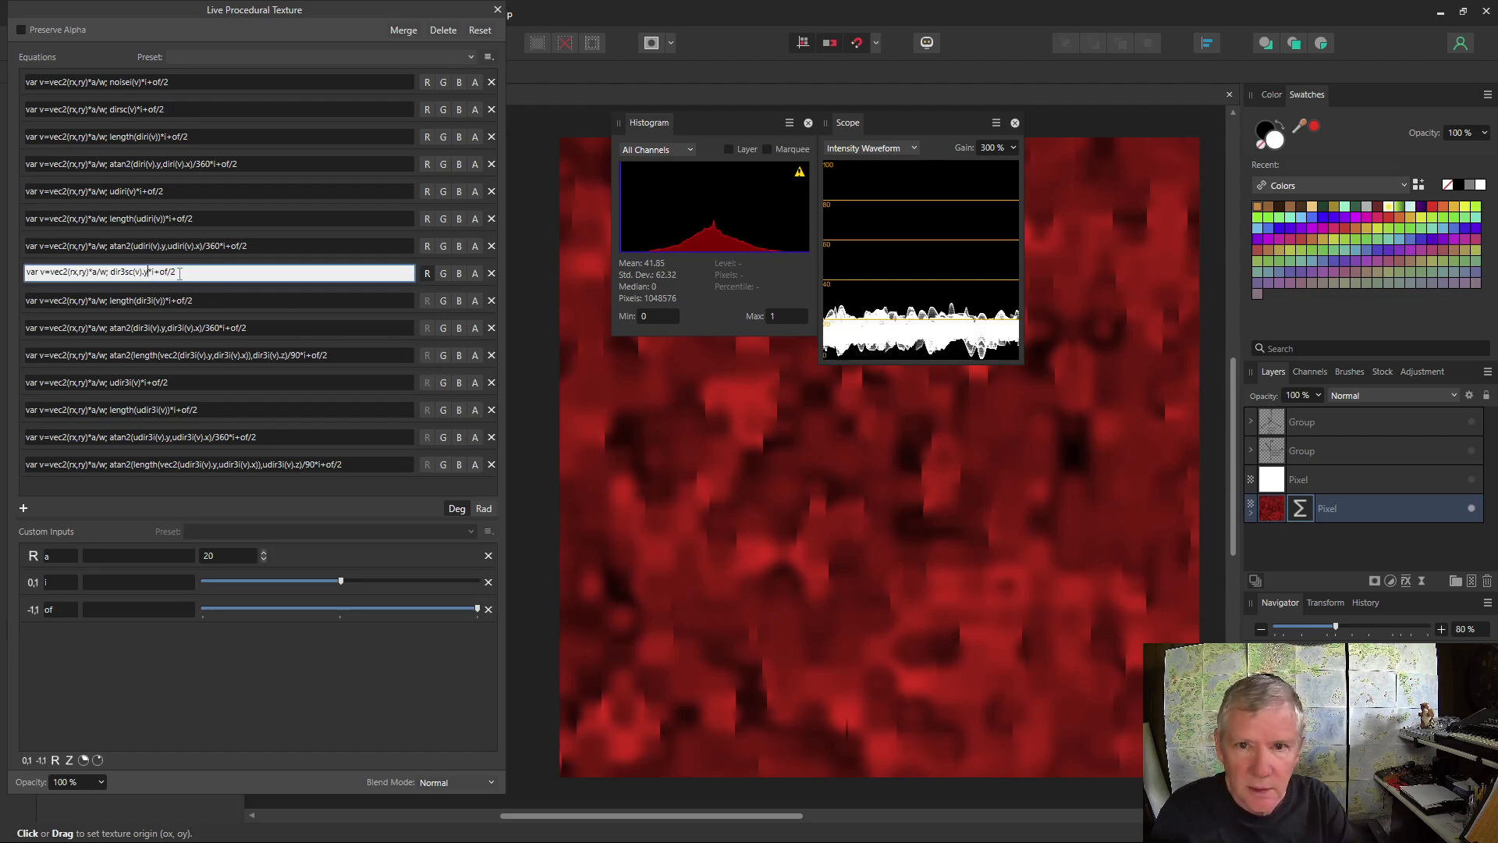
pyautogui.press('Return')
pyautogui.click(426, 275)
pyautogui.click(444, 275)
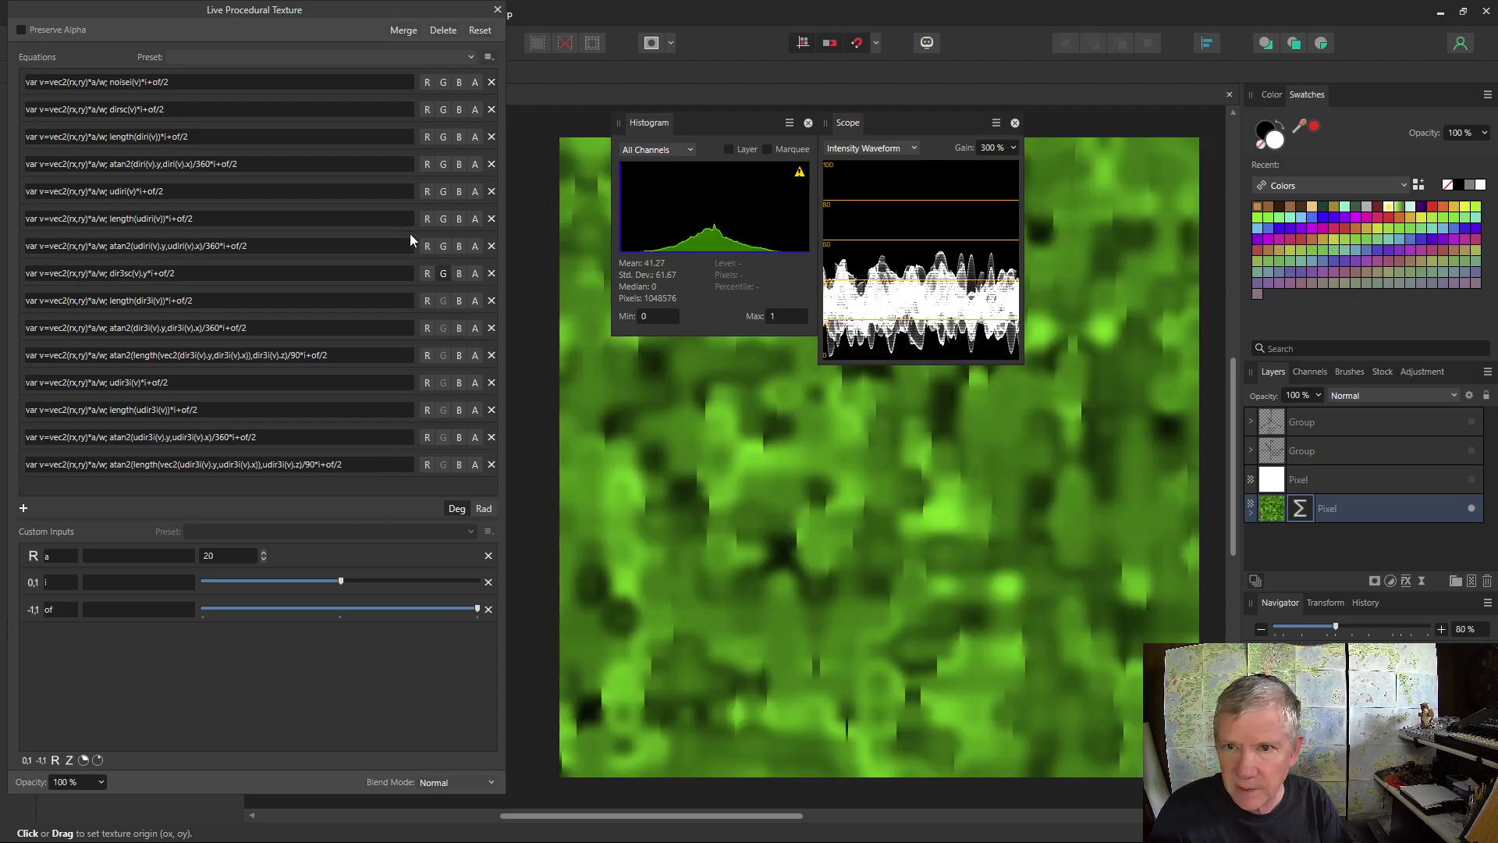
# Change the dir3sc(v) component to .z and output it to blue, adding green and red as well.
pyautogui.doubleClick(148, 275)
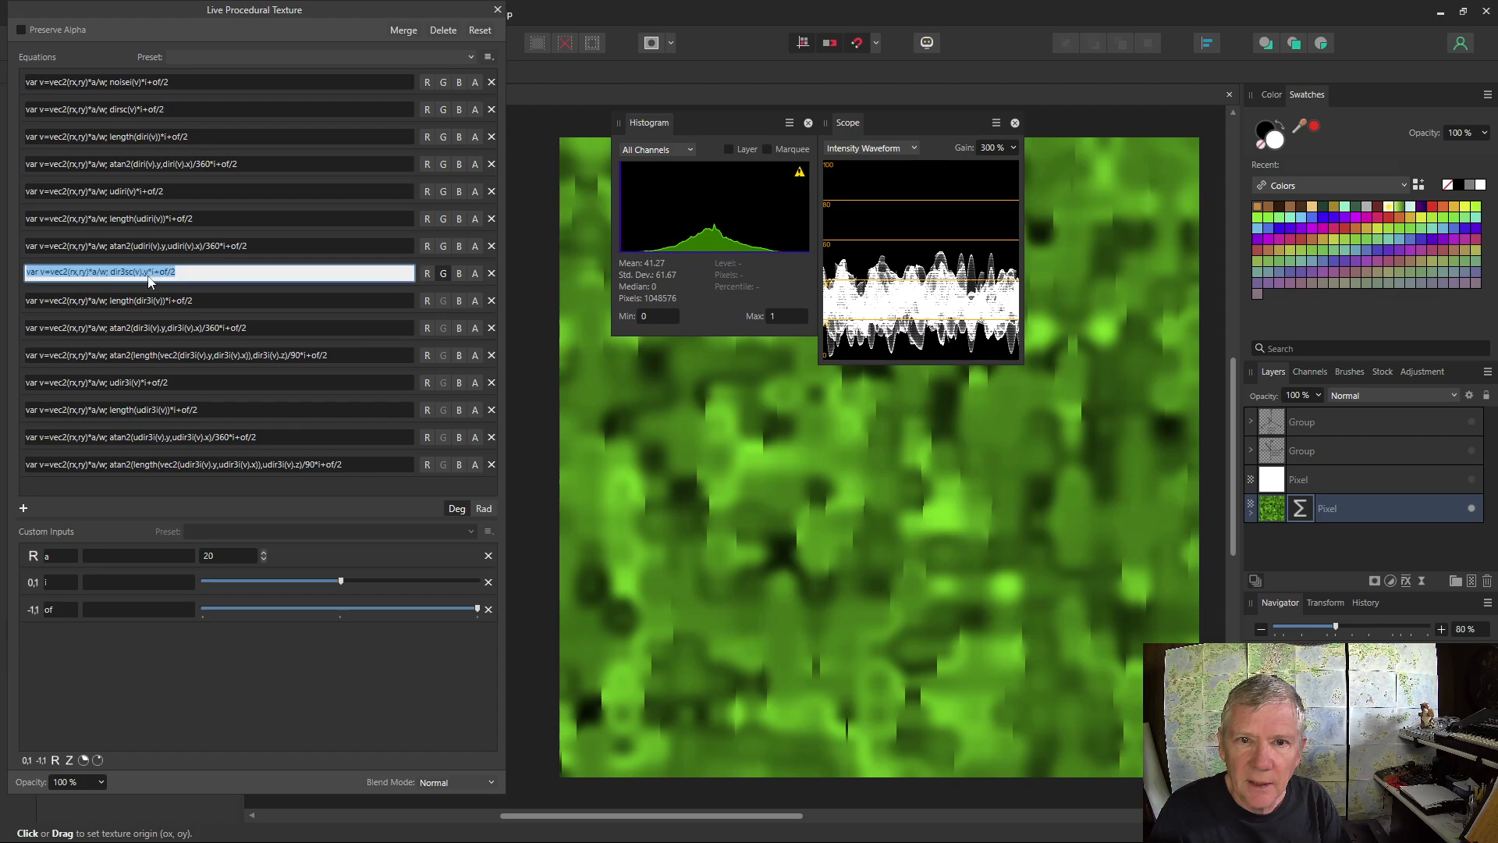
pyautogui.click(148, 273)
pyautogui.press('BackSpace')
pyautogui.write('z')
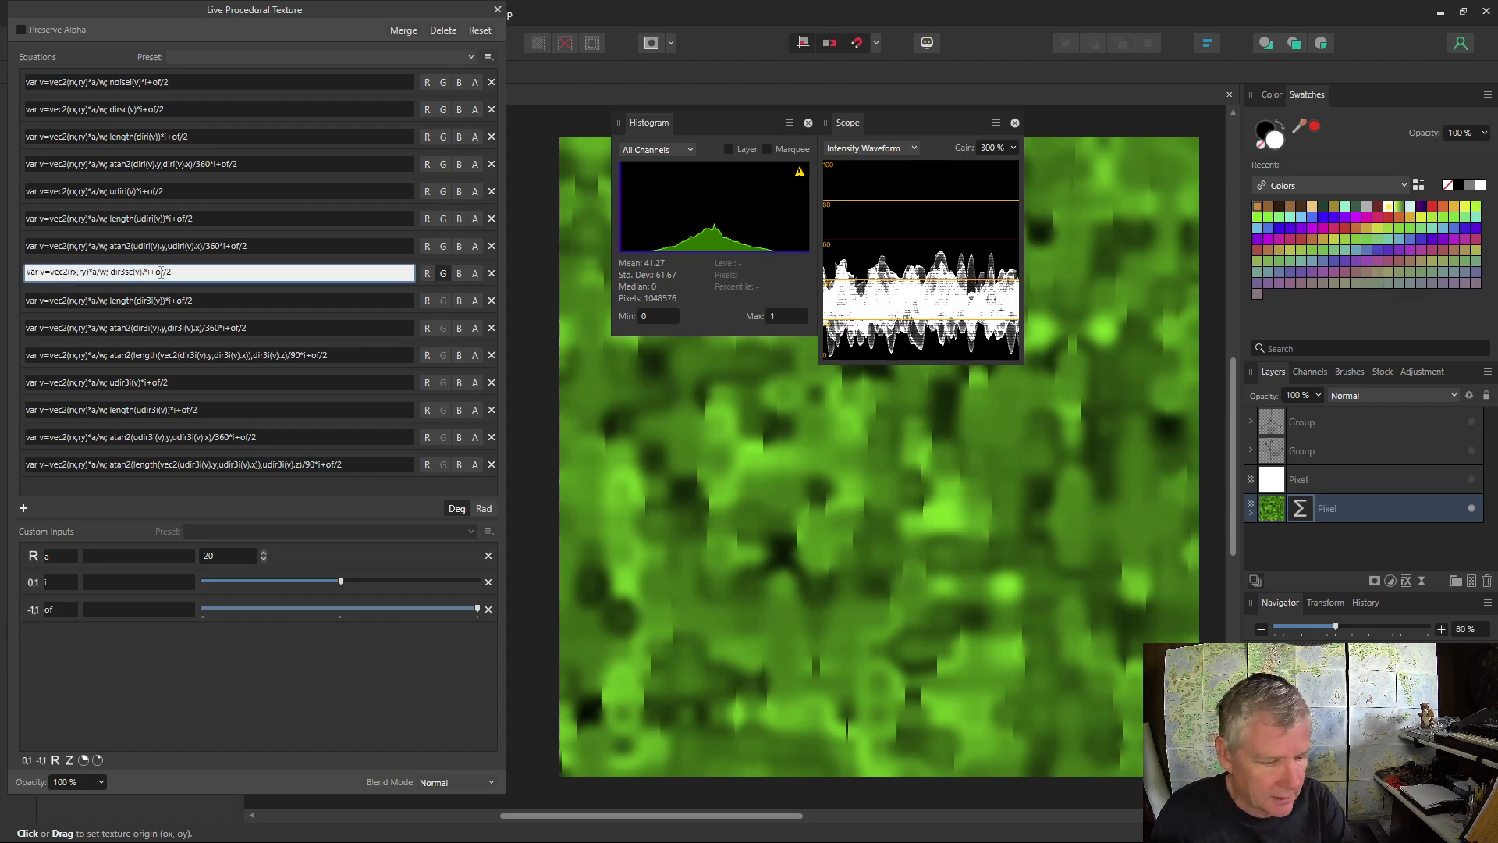
pyautogui.click(459, 274)
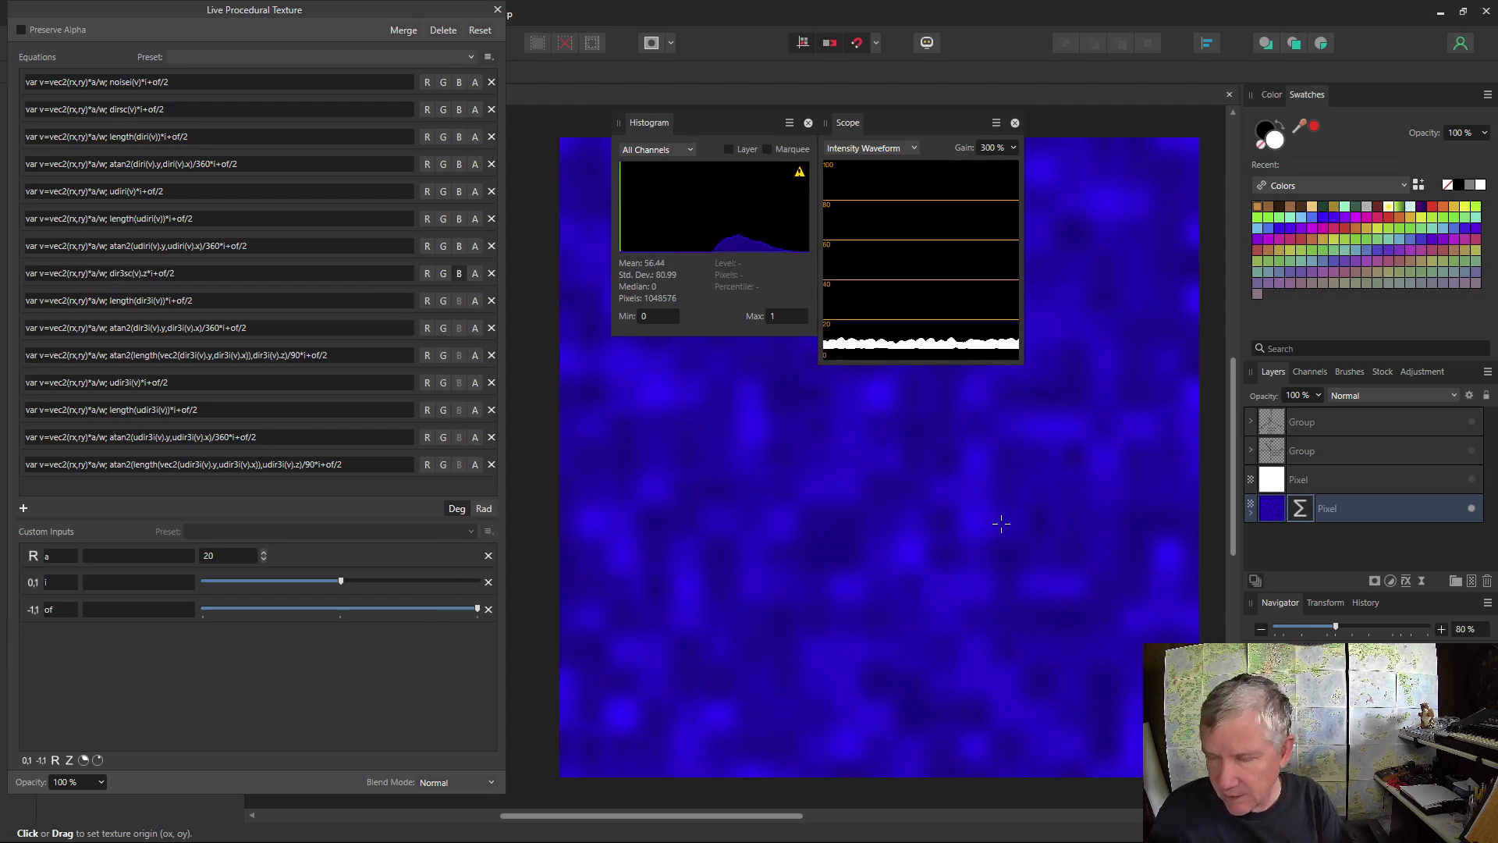
pyautogui.click(442, 274)
pyautogui.click(425, 274)
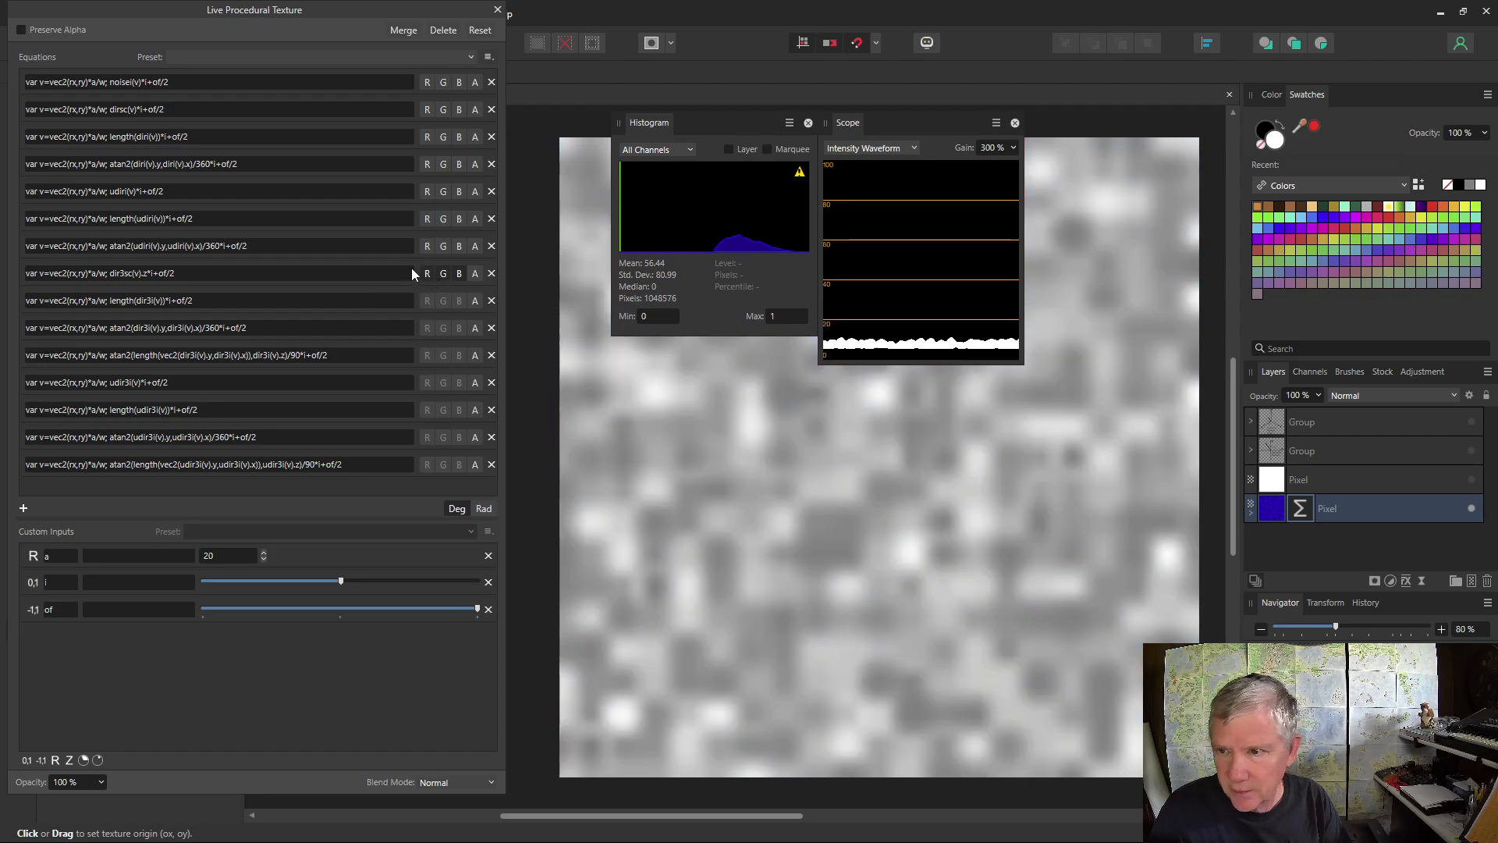
# Remove the .z component from the dir3sc(v) equation so it outputs the whole vector to RGB.
pyautogui.click(148, 274)
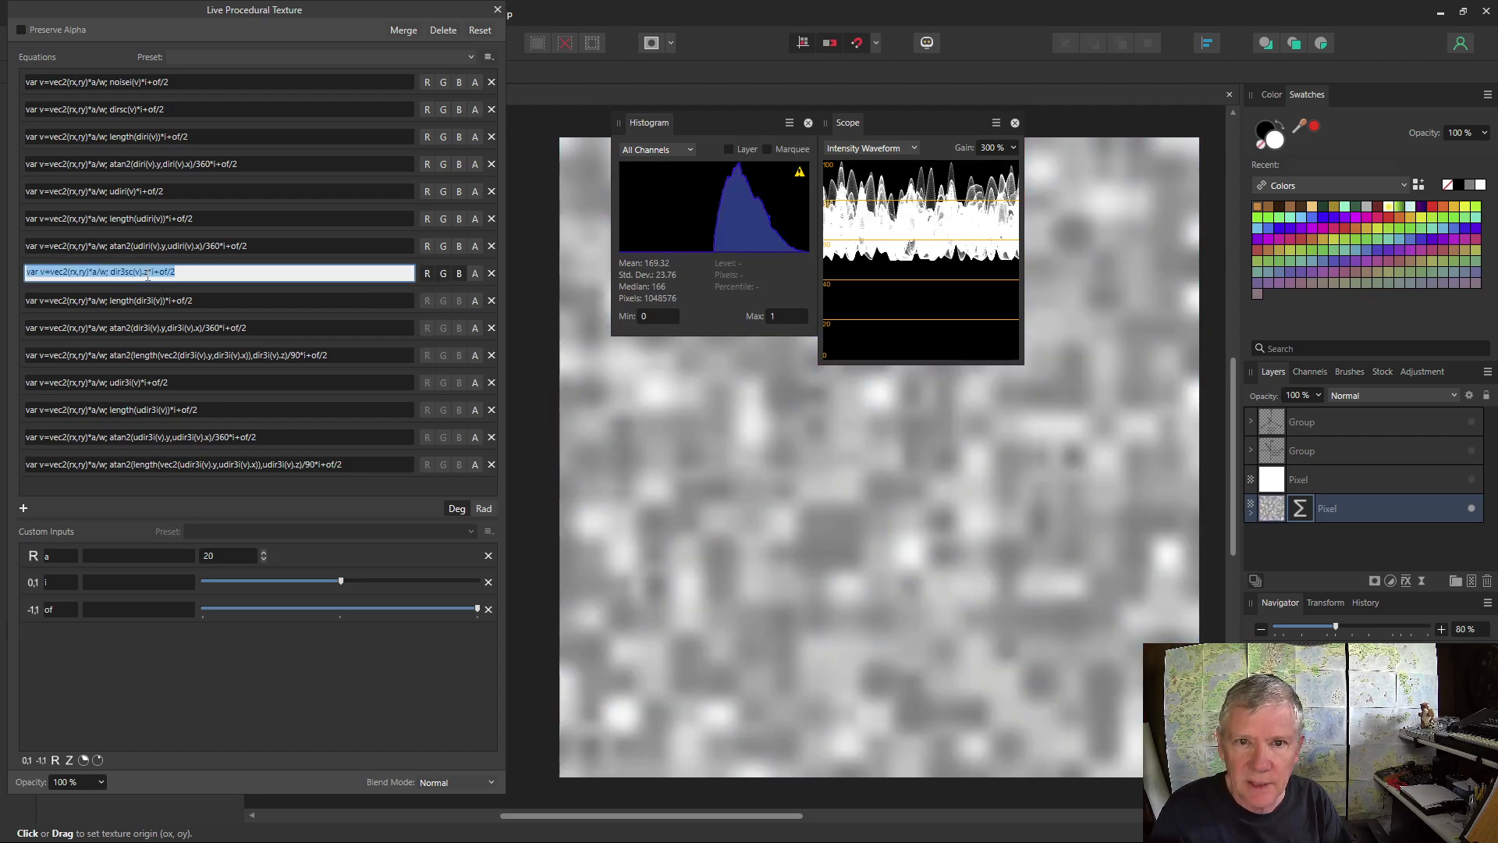
pyautogui.click(147, 274)
pyautogui.press('BackSpace')
pyautogui.press('BackSpace')
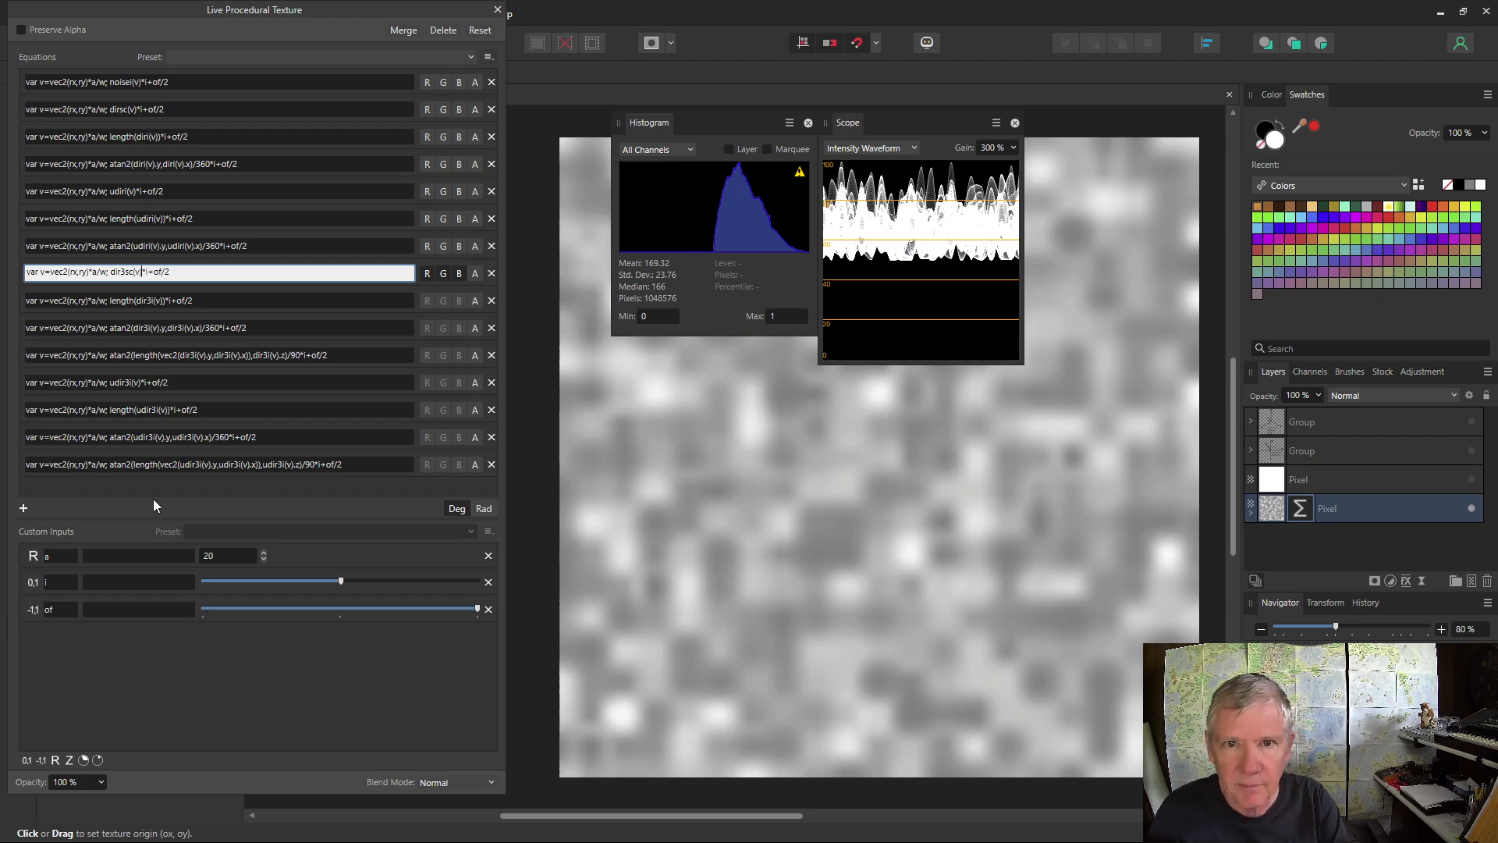
pyautogui.press('Return')
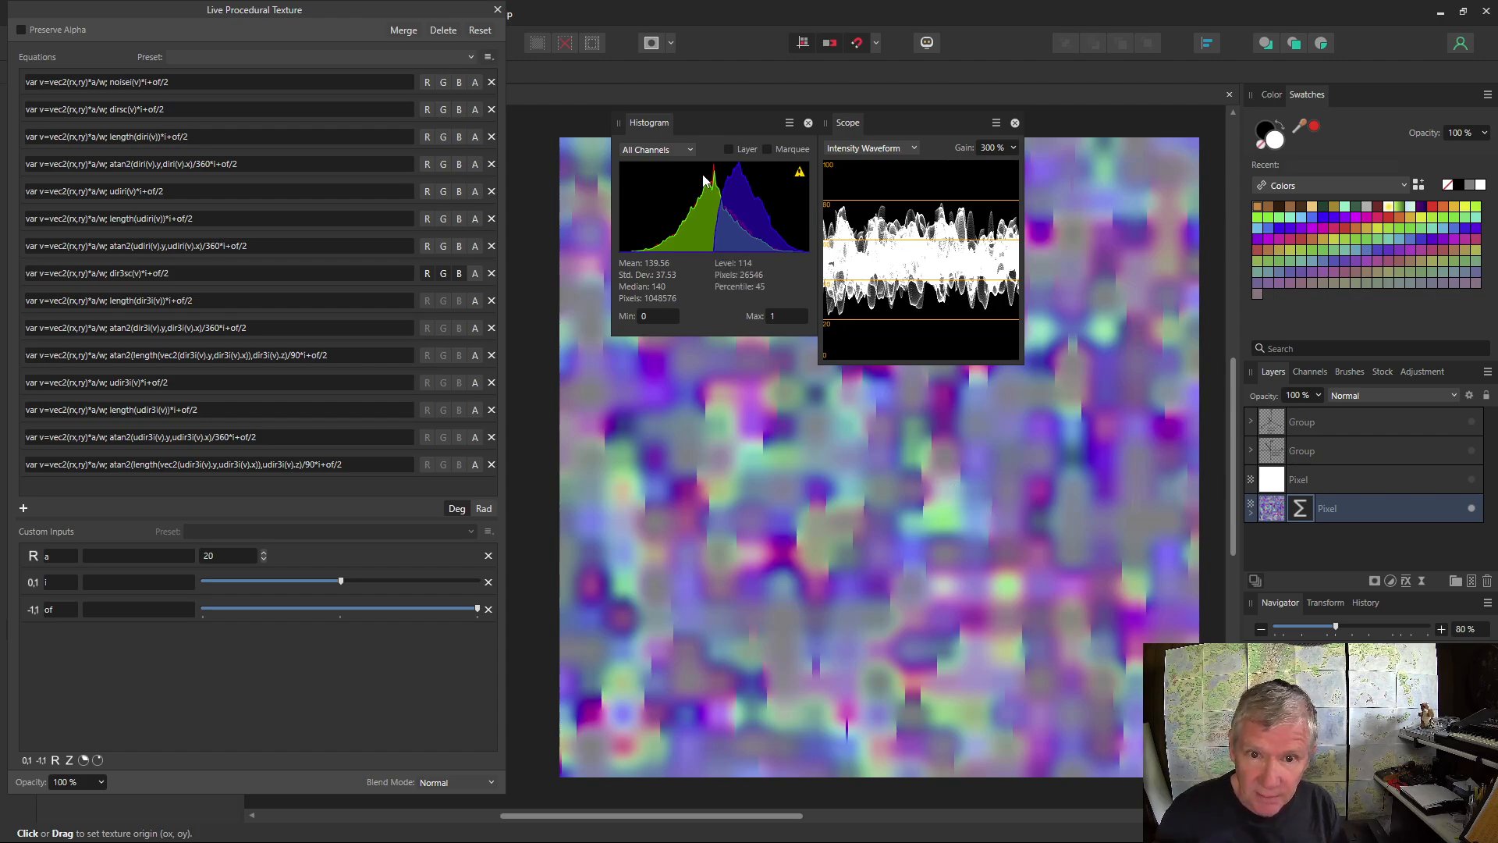
# Change the function in the dir3sc(v) equation to dir3cs(v).
pyautogui.click(134, 272)
pyautogui.hotkey('ctrl', 'a')
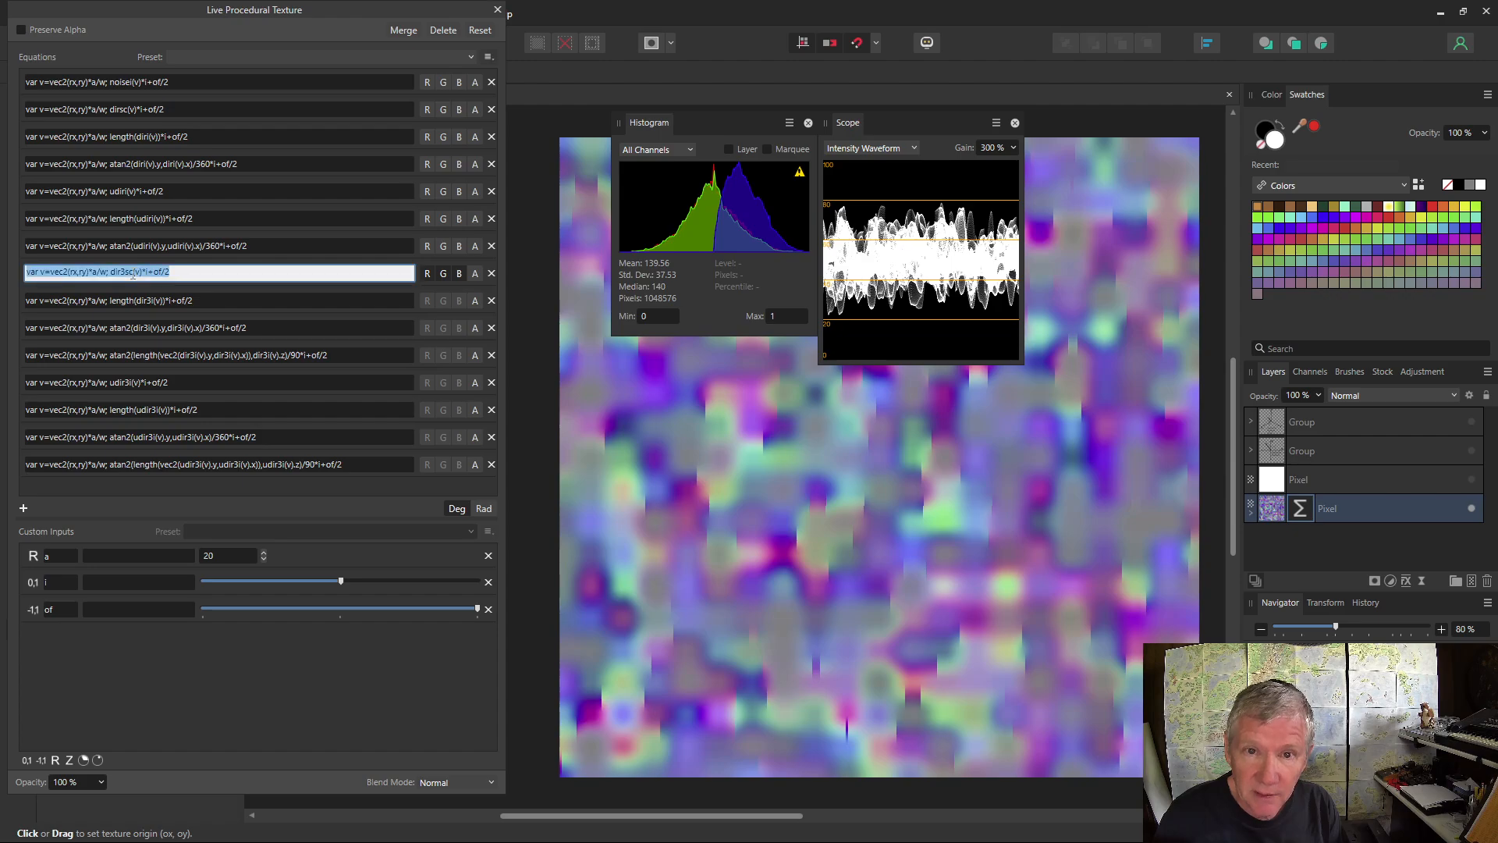
pyautogui.click(133, 273)
pyautogui.press('BackSpace')
pyautogui.press('BackSpace')
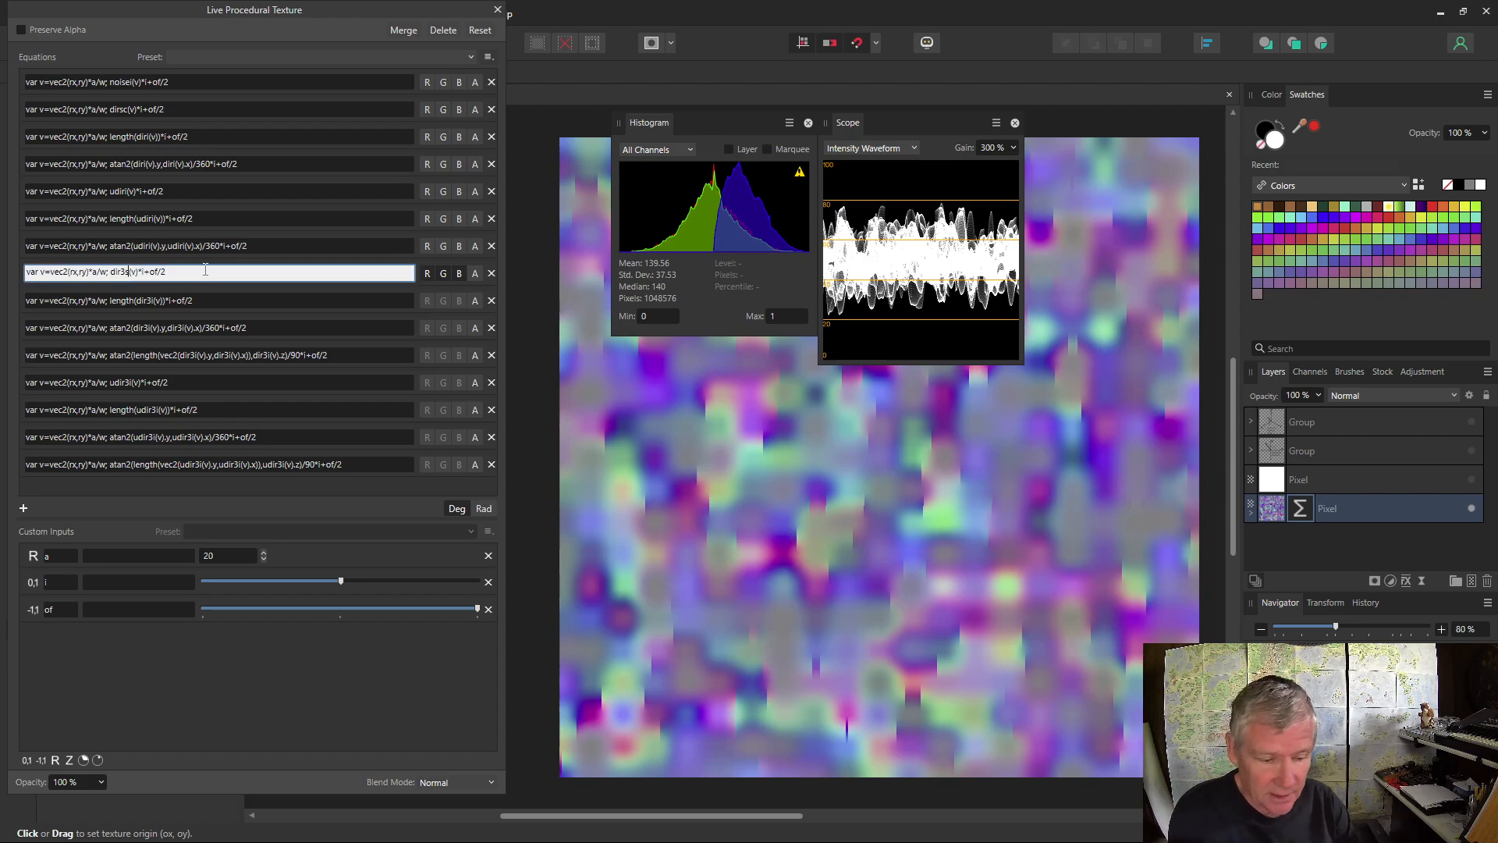
pyautogui.write('cs')
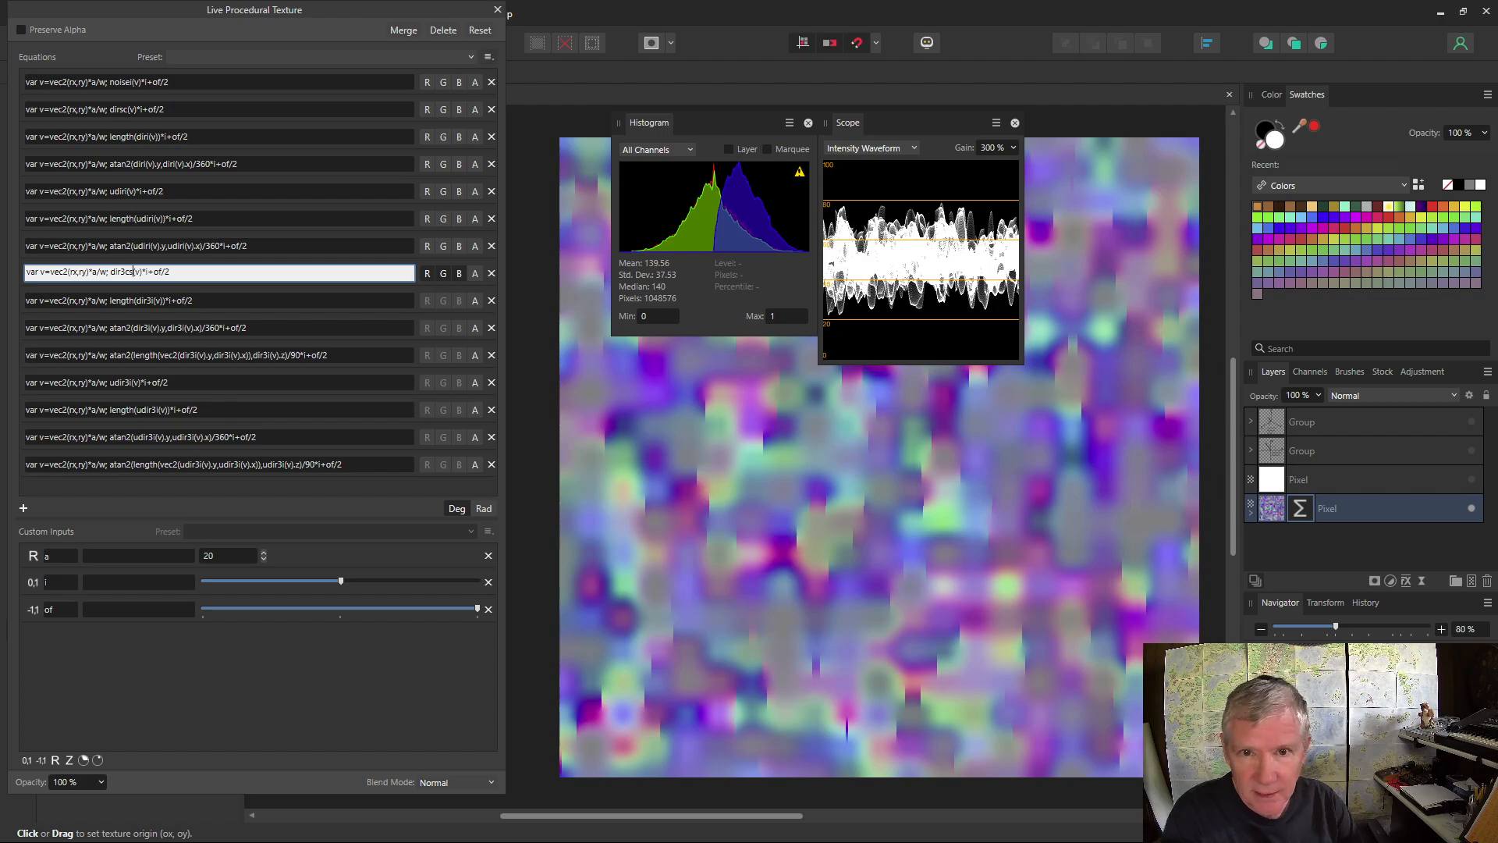
pyautogui.press('Return')
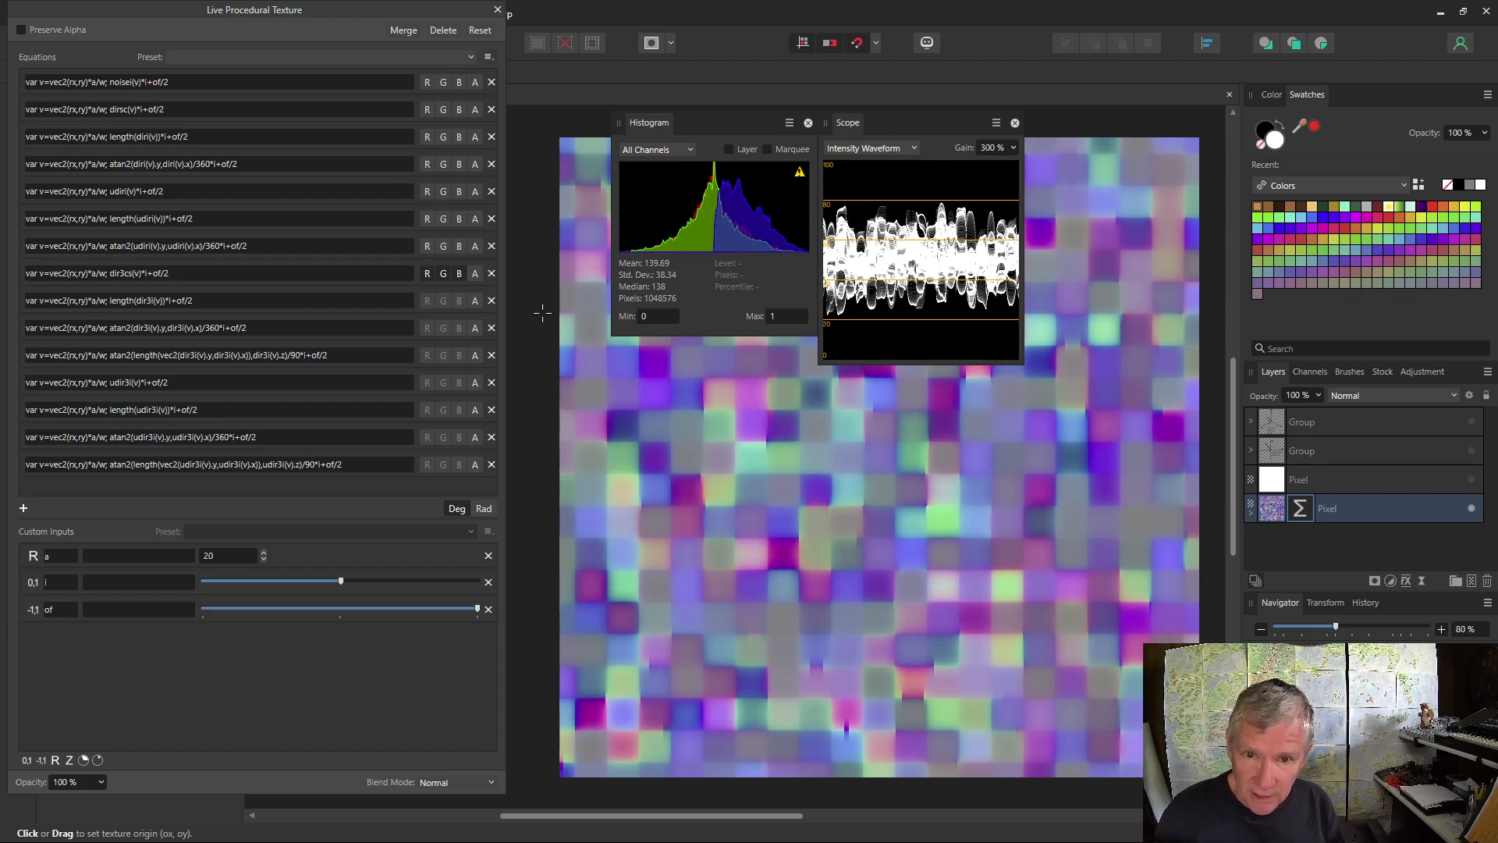
# Replace dir3cs(v) in the equation with a vec3 whose first two components are dircs(v).x and dircs(v).y.
pyautogui.click(164, 277)
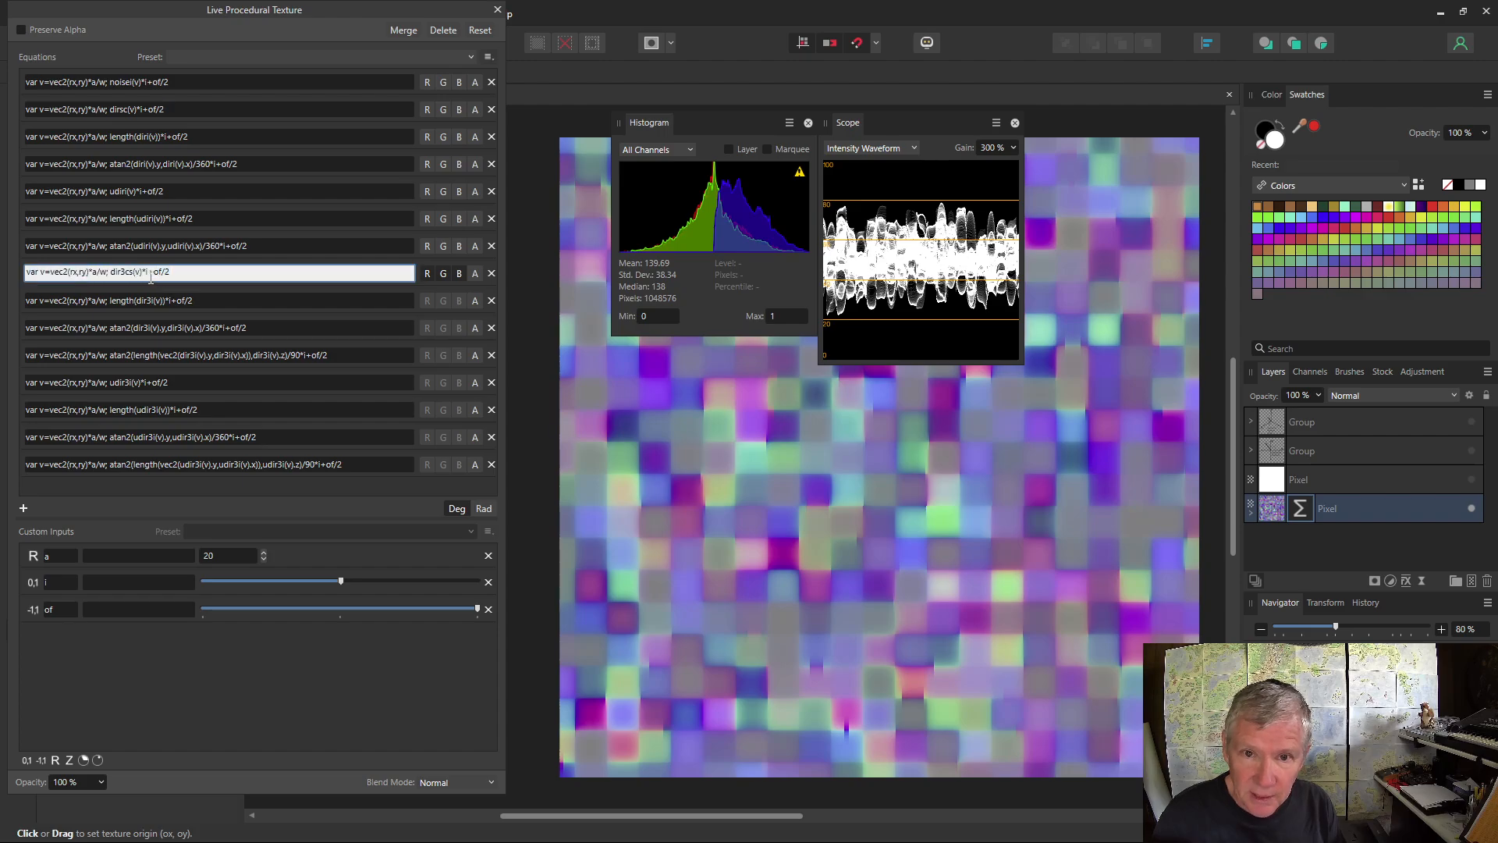
pyautogui.moveTo(144, 274); pyautogui.dragTo(114, 273)
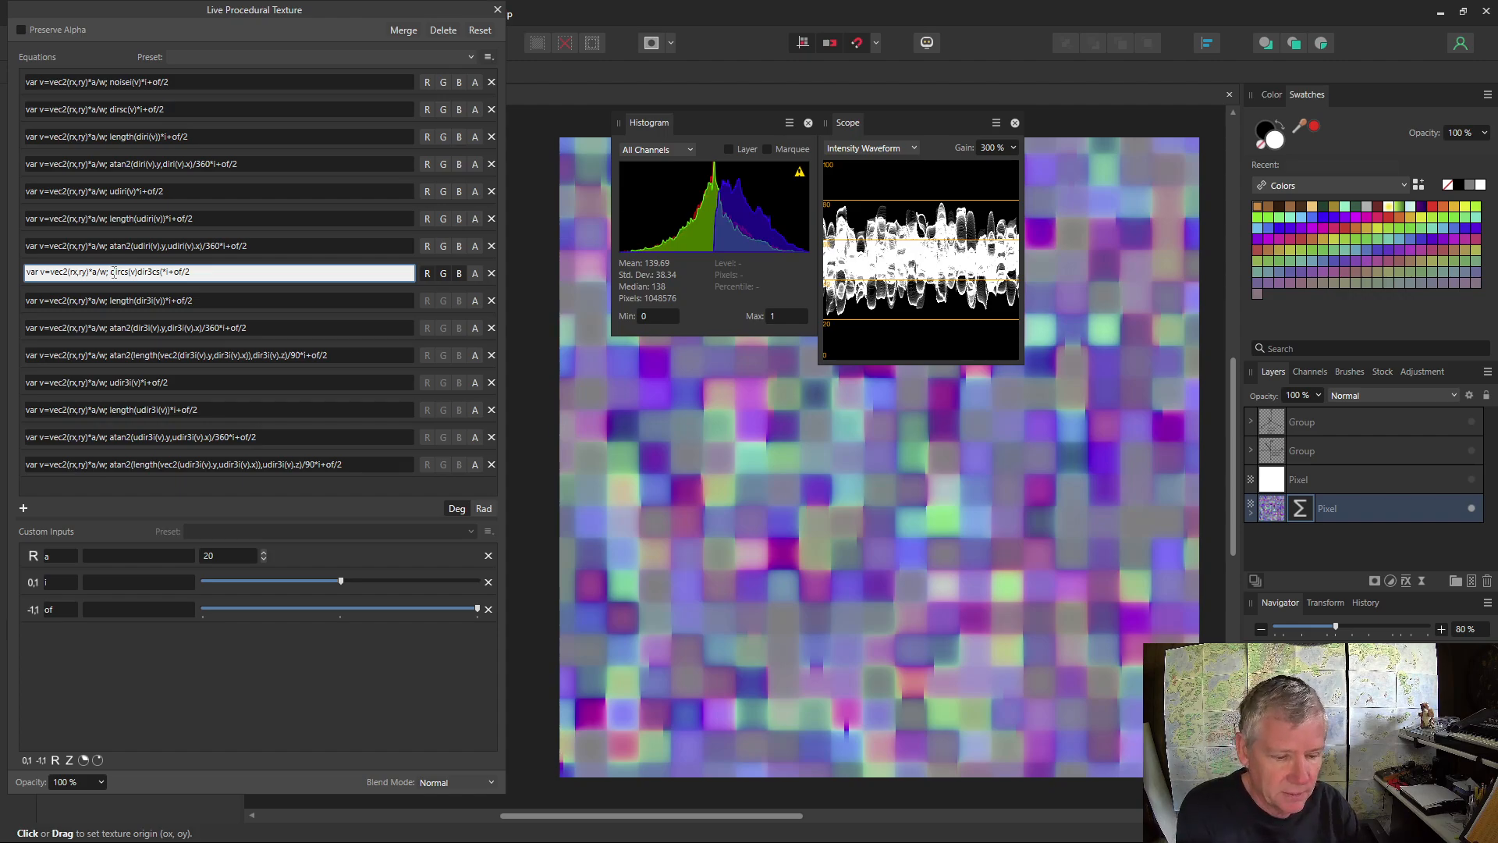
pyautogui.write('vec')
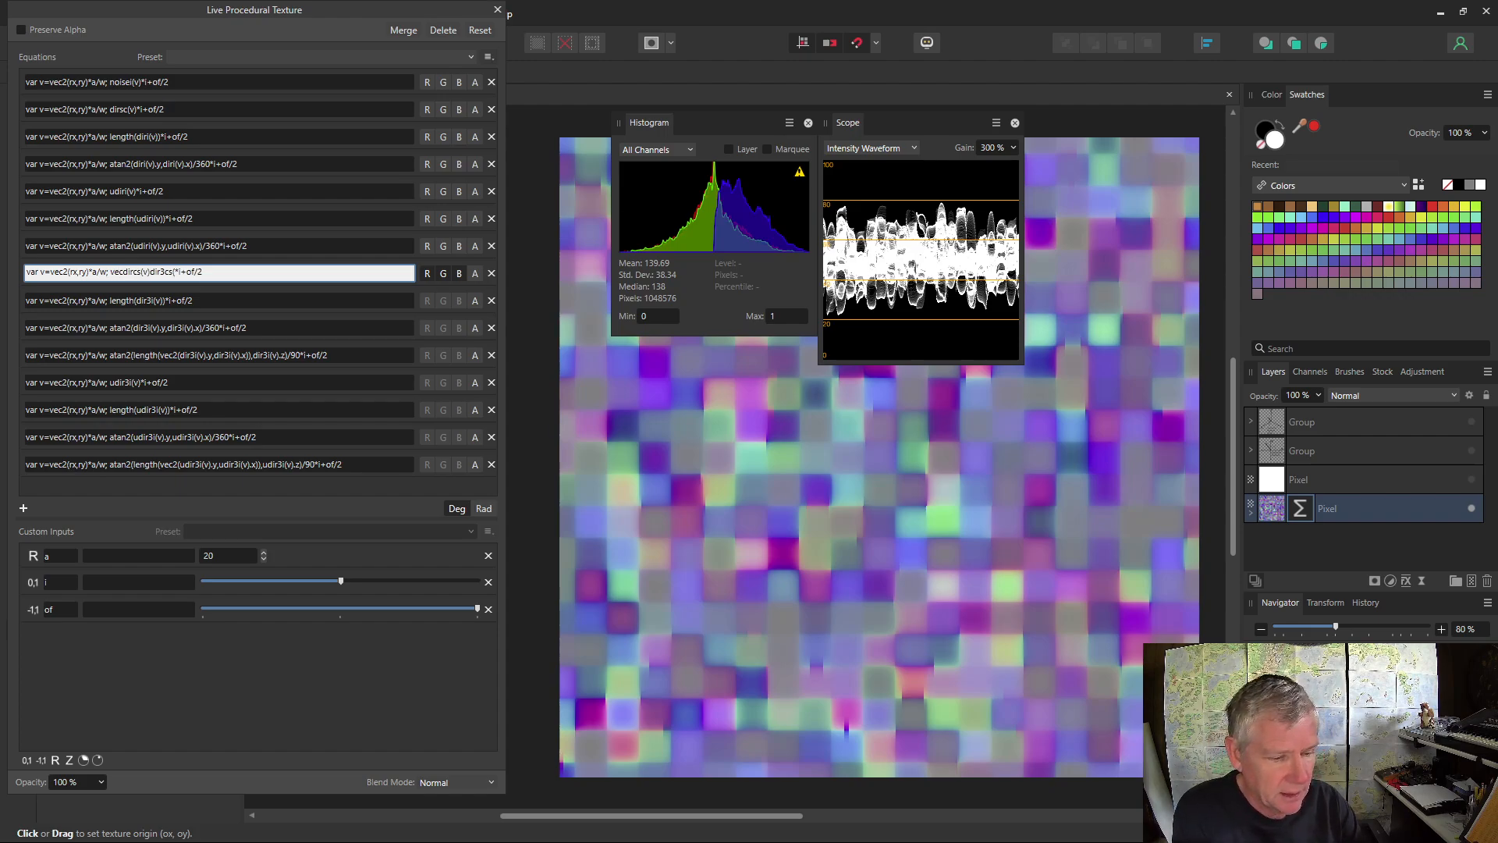
pyautogui.write('3')
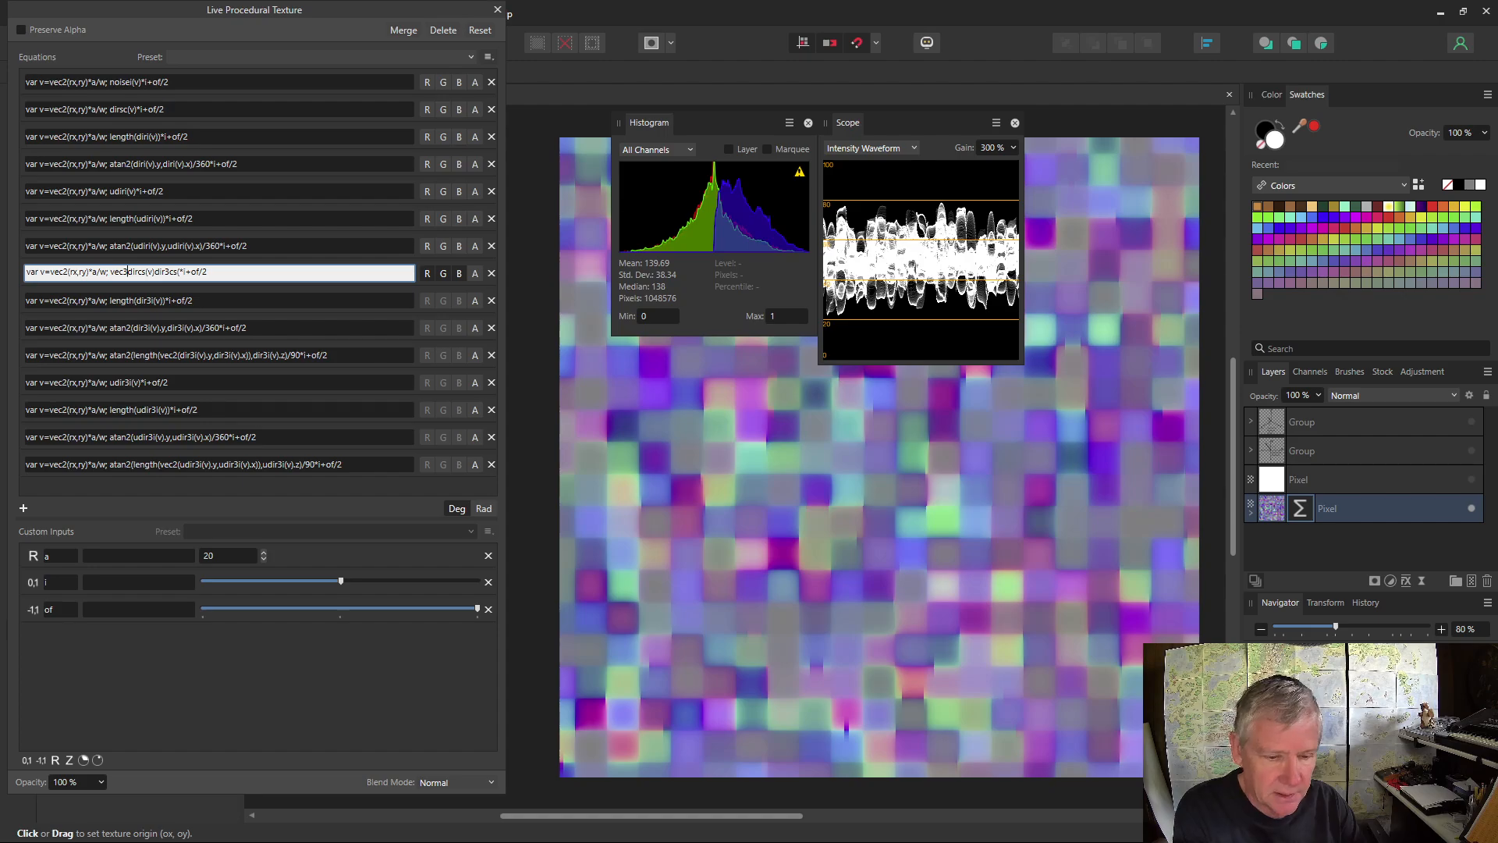
pyautogui.write('(')
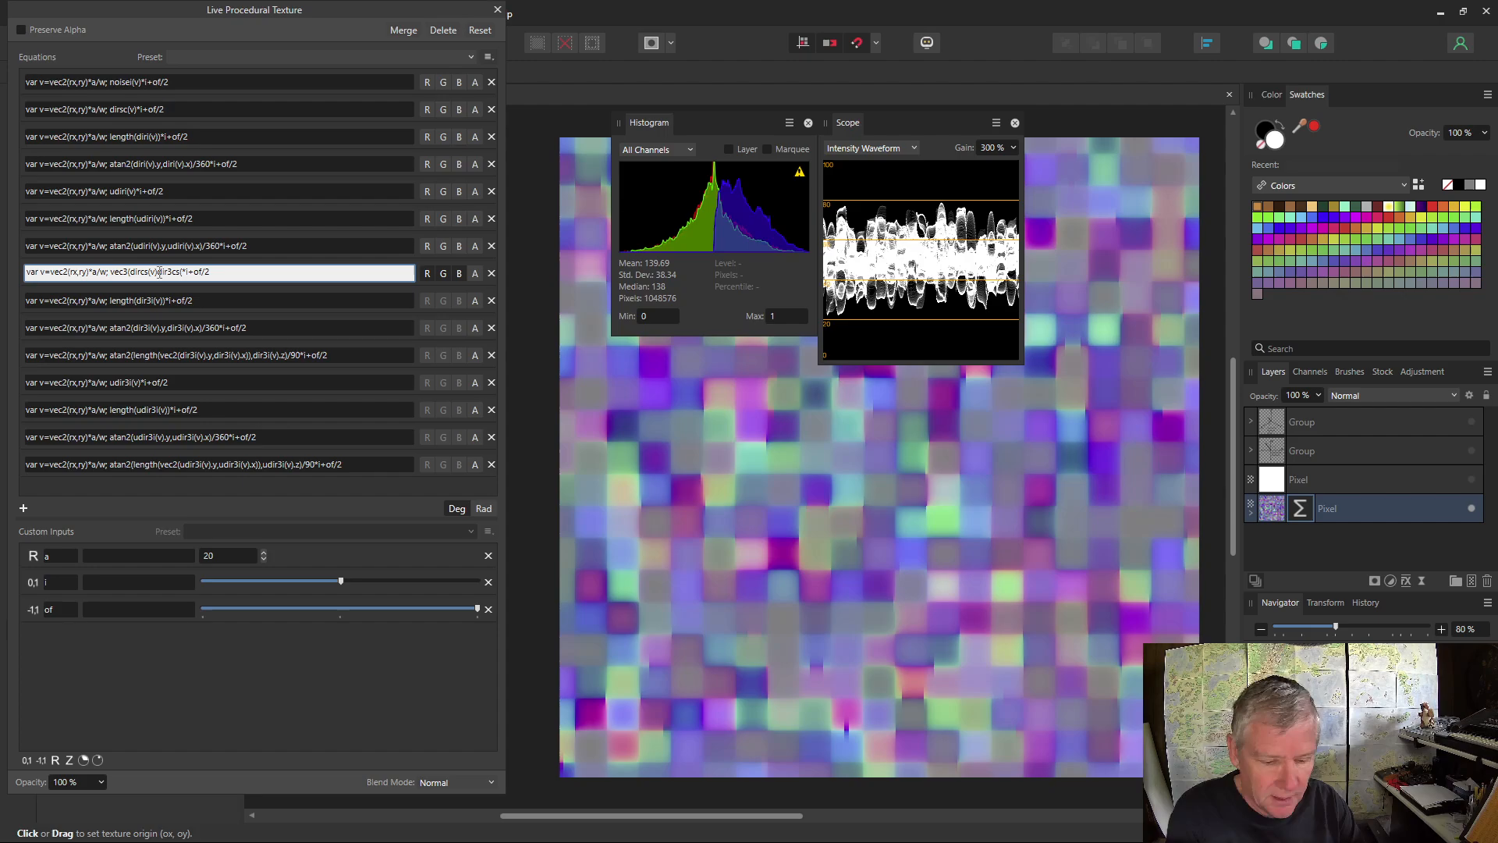
pyautogui.write('.x,')
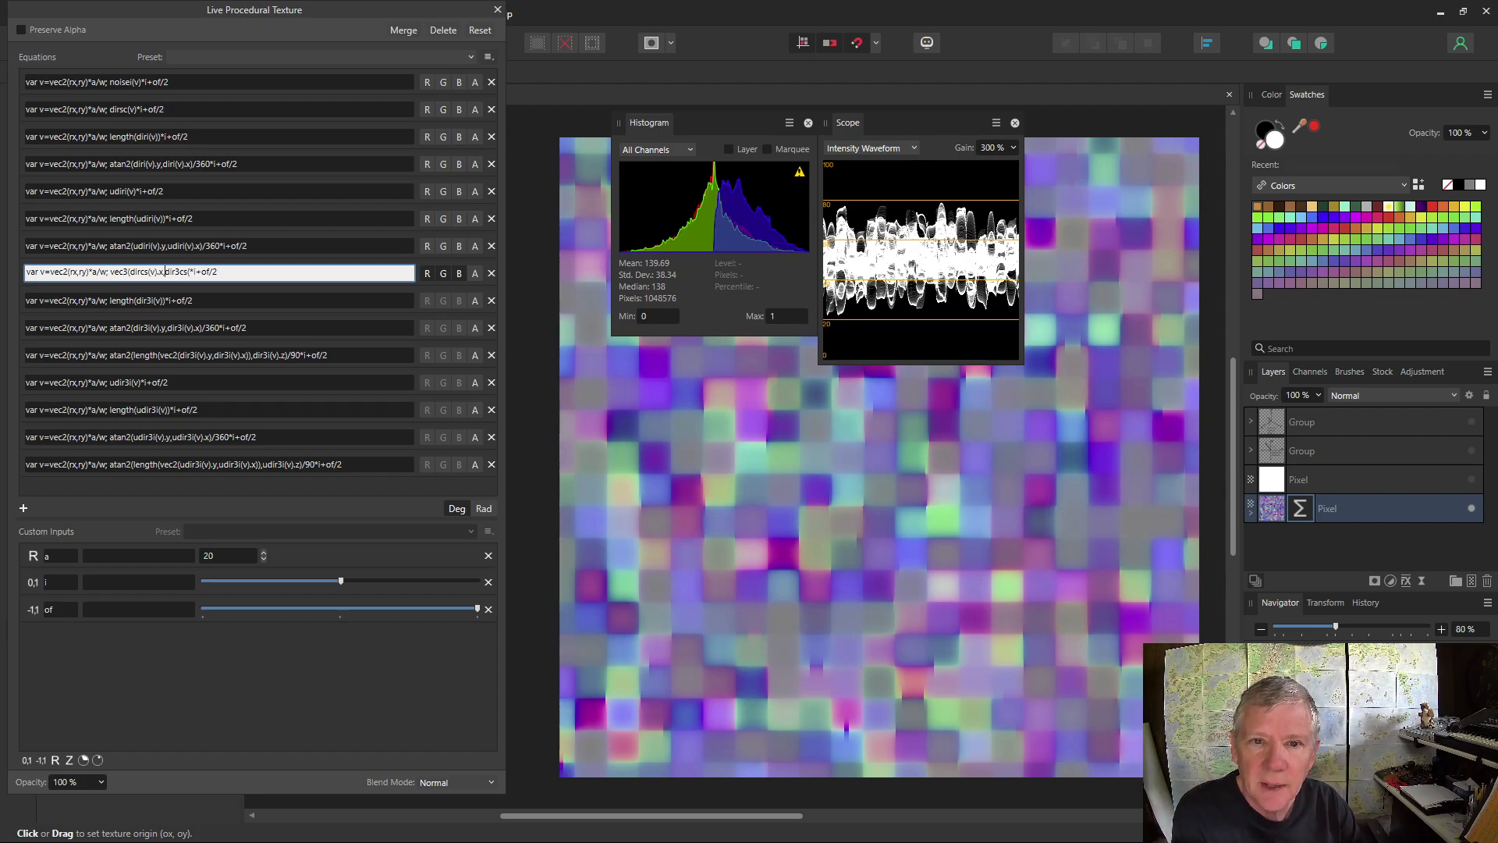
pyautogui.write('dir')
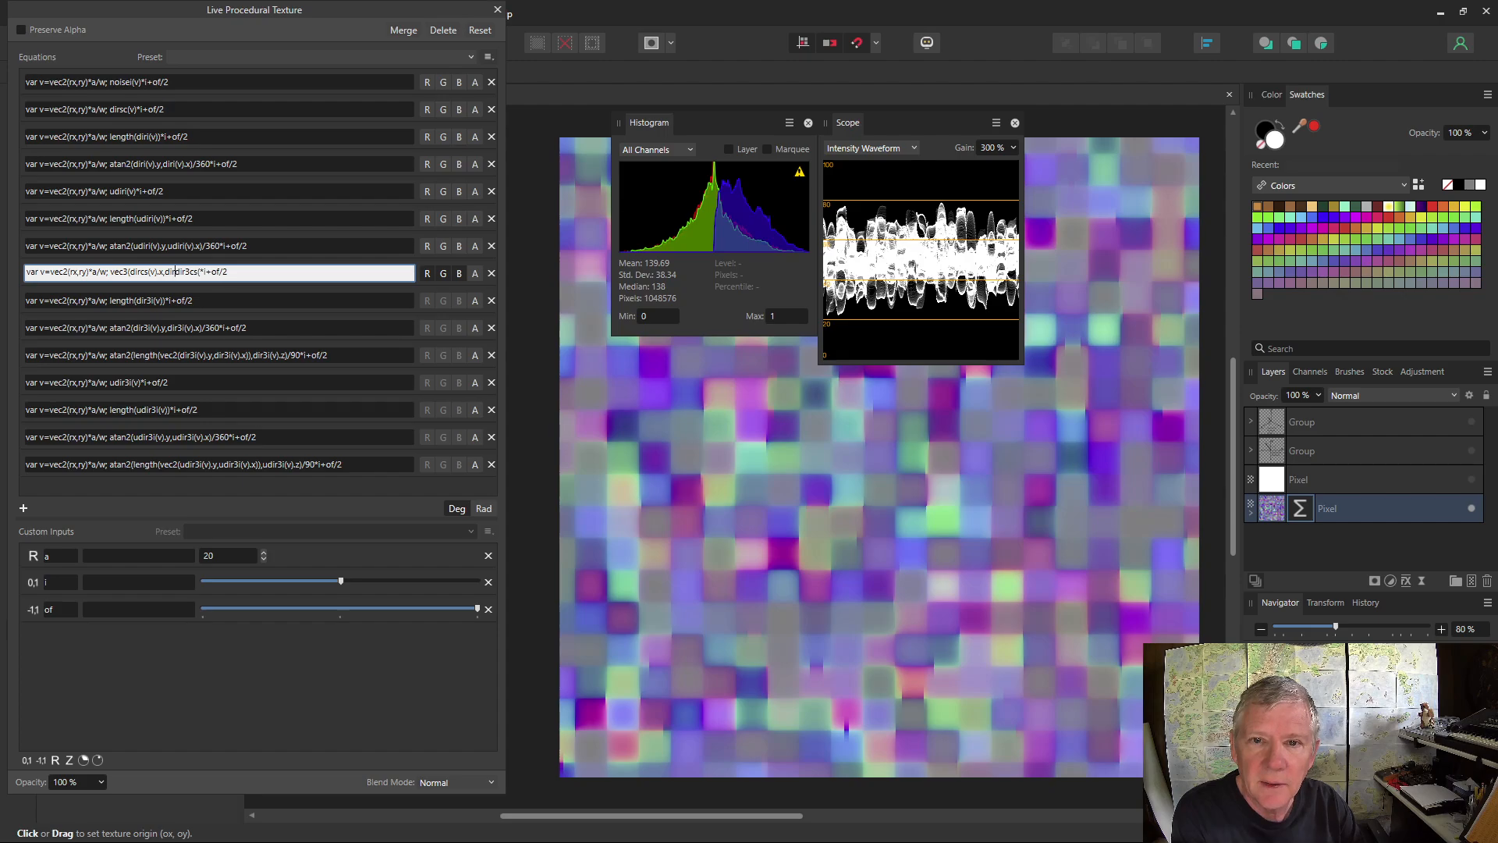
pyautogui.write('cs')
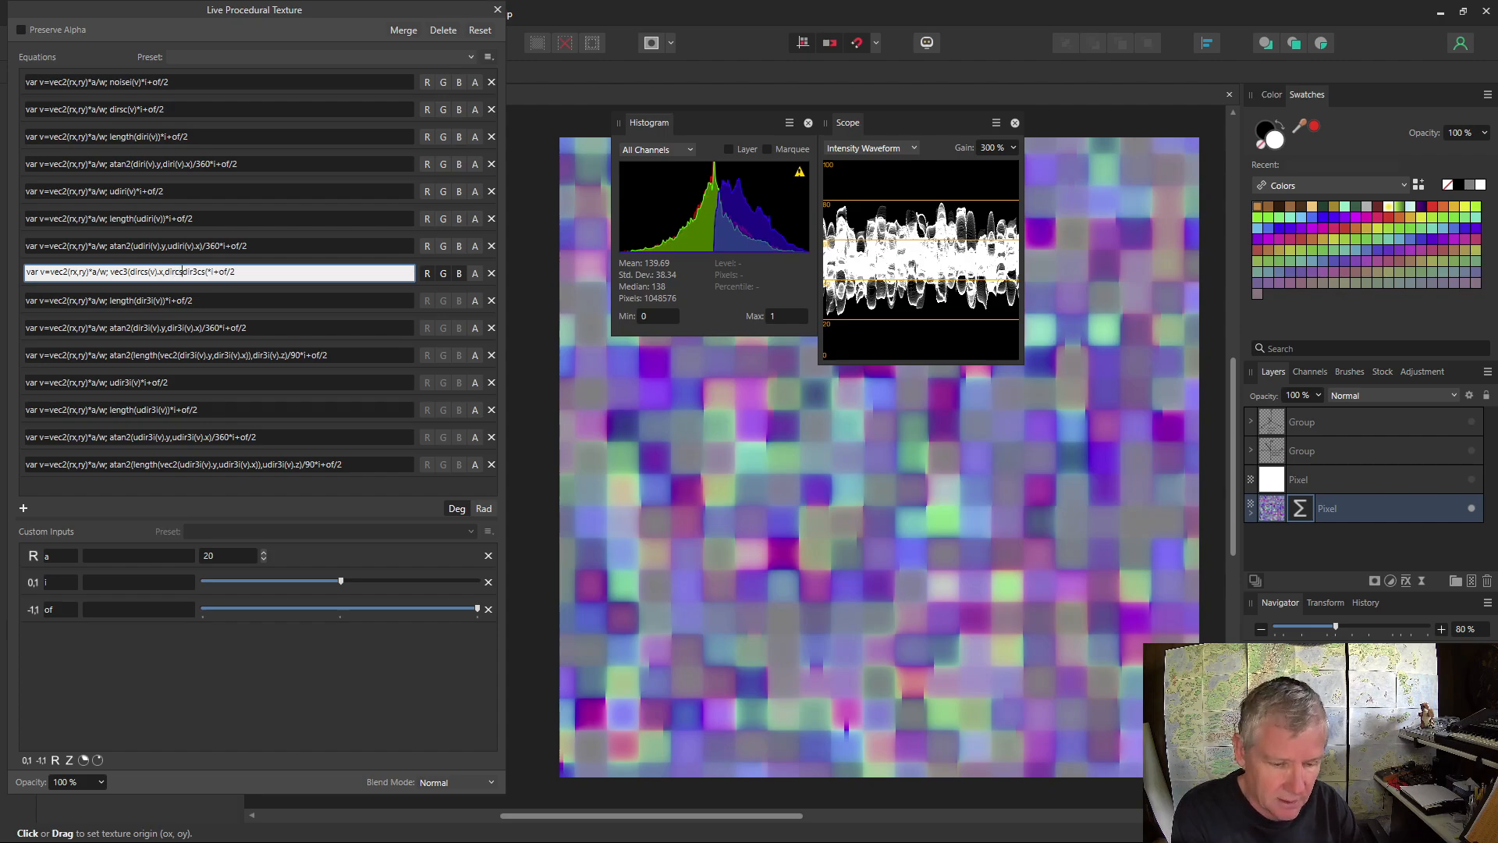
pyautogui.write('(v).')
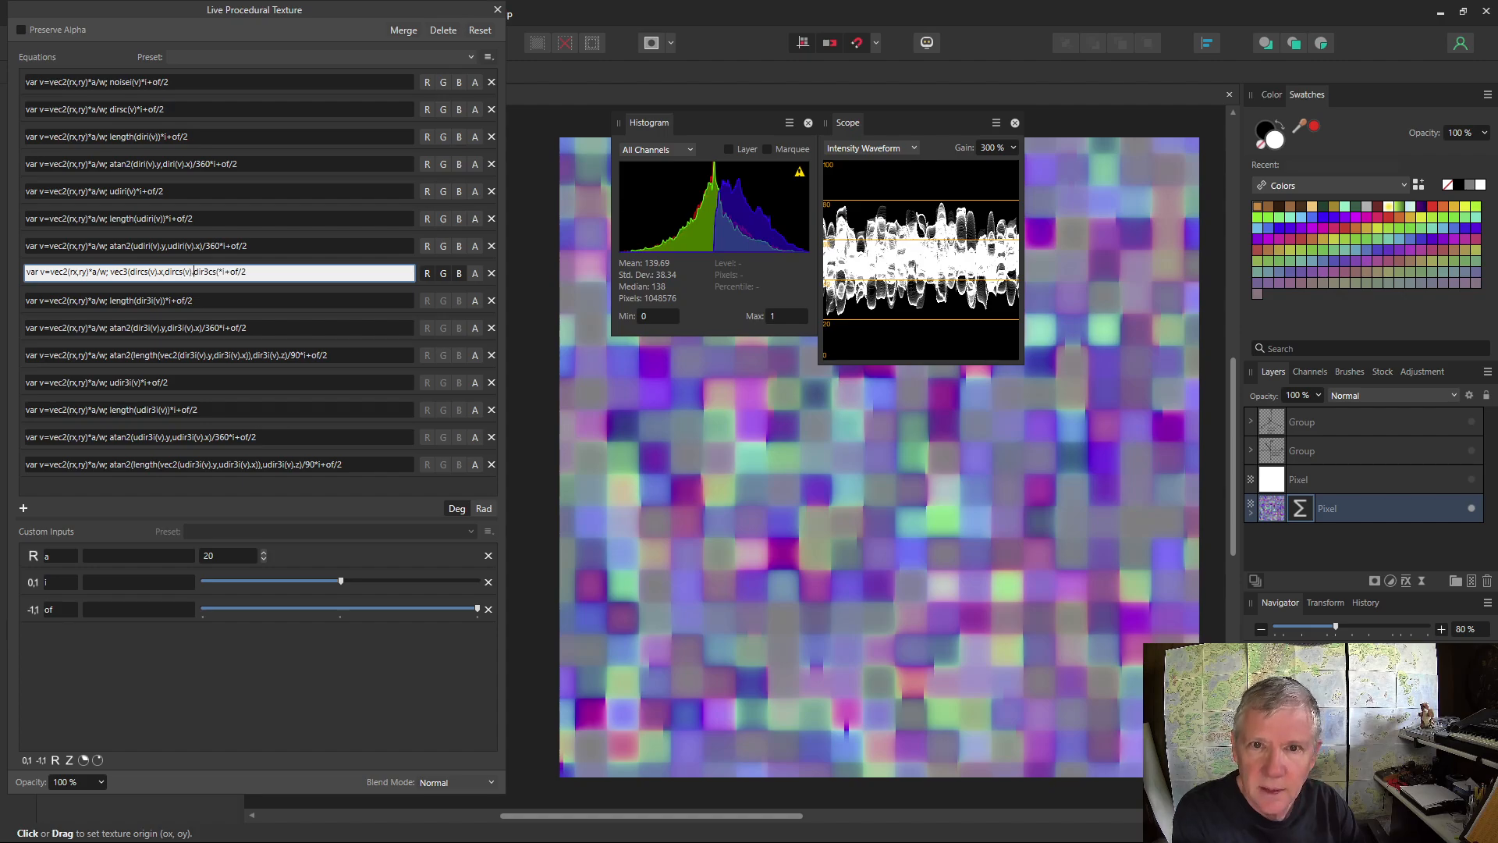
pyautogui.write('y,')
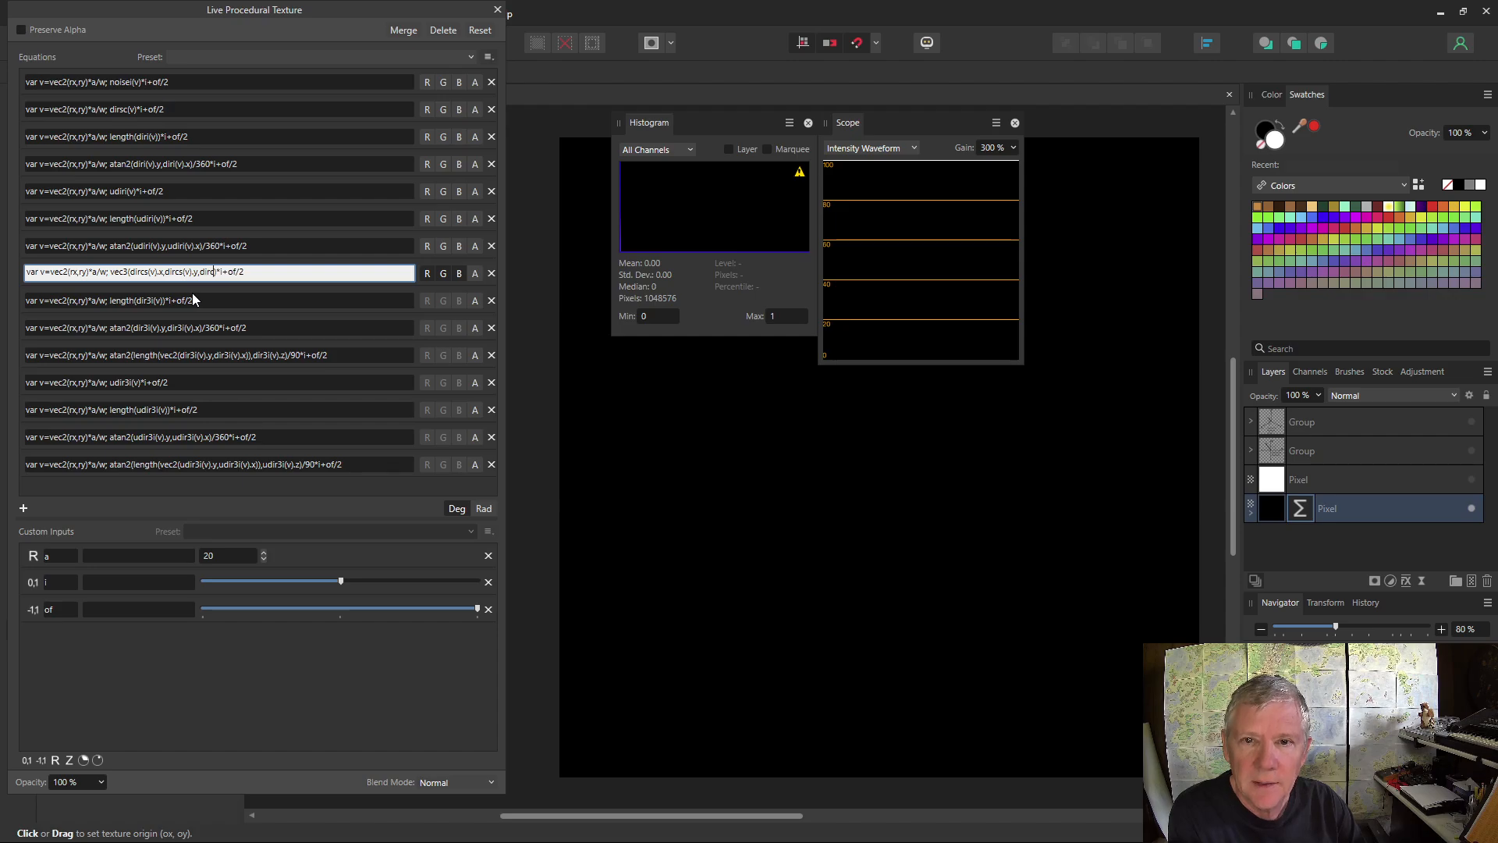
# Complete the vec3 with dircs(v+w).x as its third component and apply the equation.
pyautogui.write('cs(v')
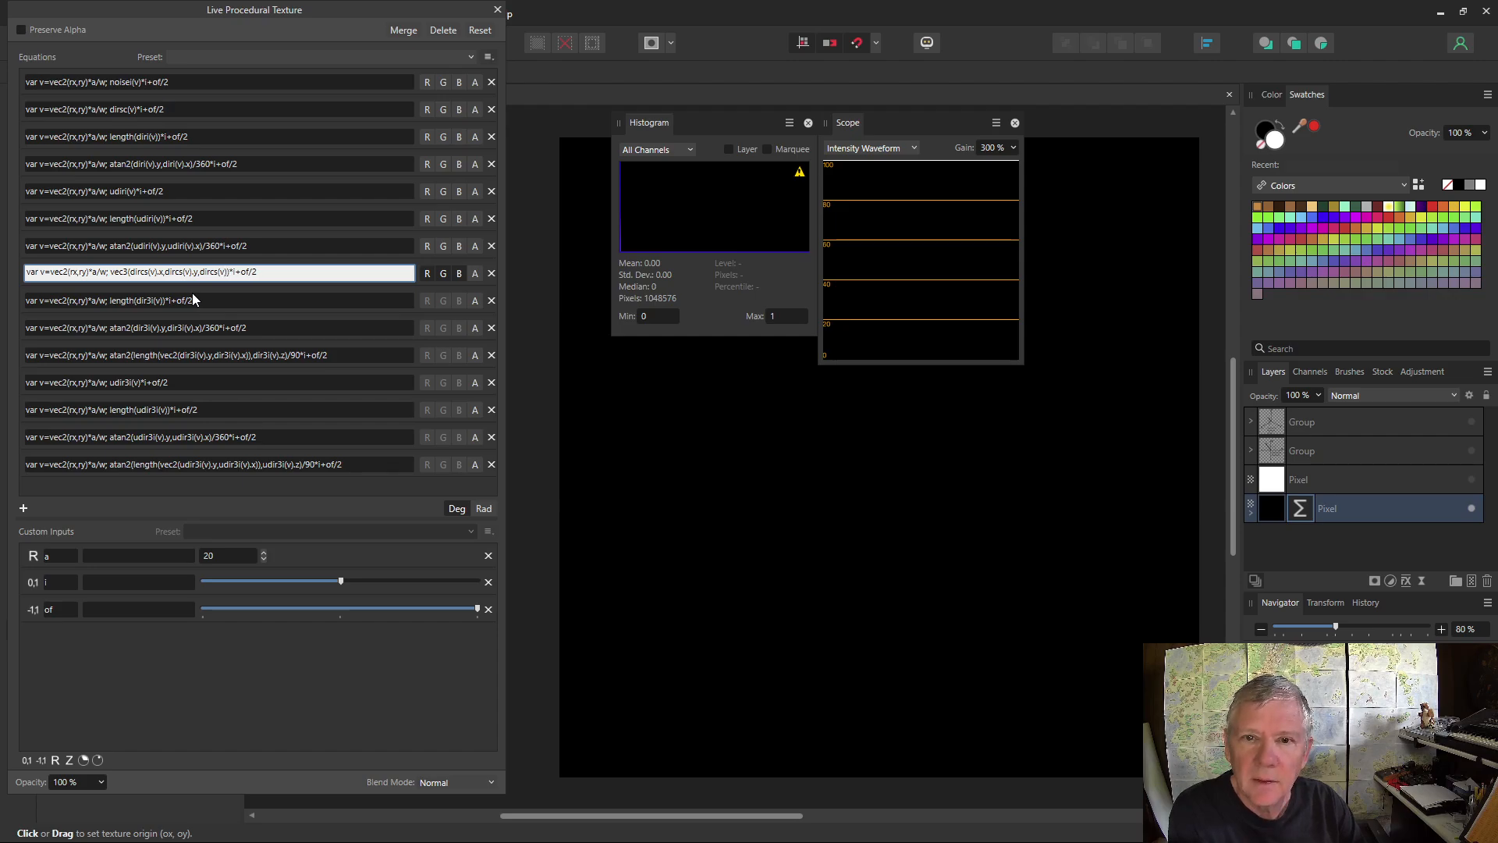
pyautogui.press('BackSpace')
pyautogui.write('+')
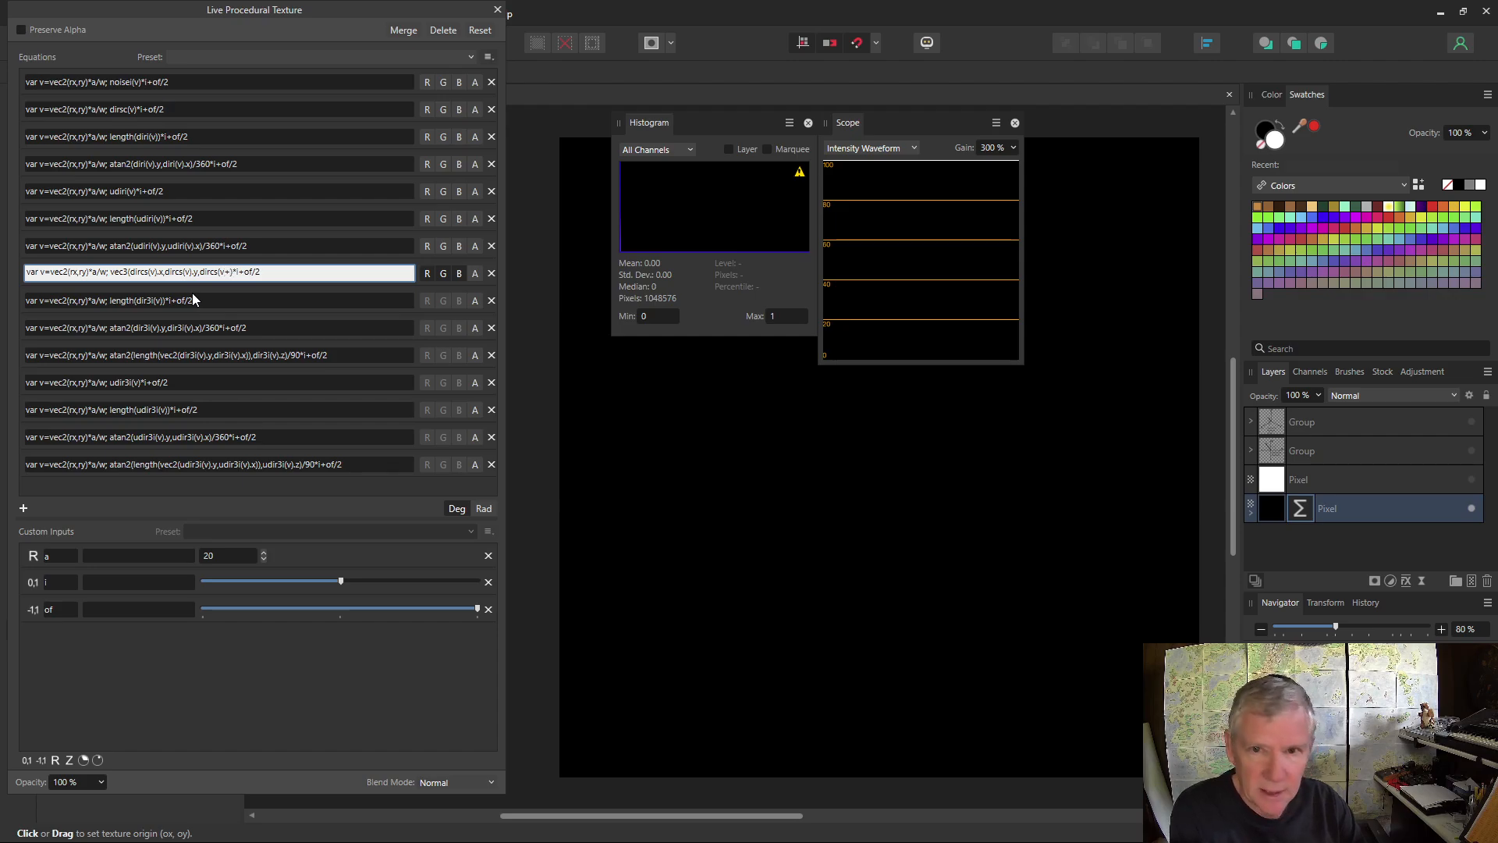
pyautogui.write('w).x')
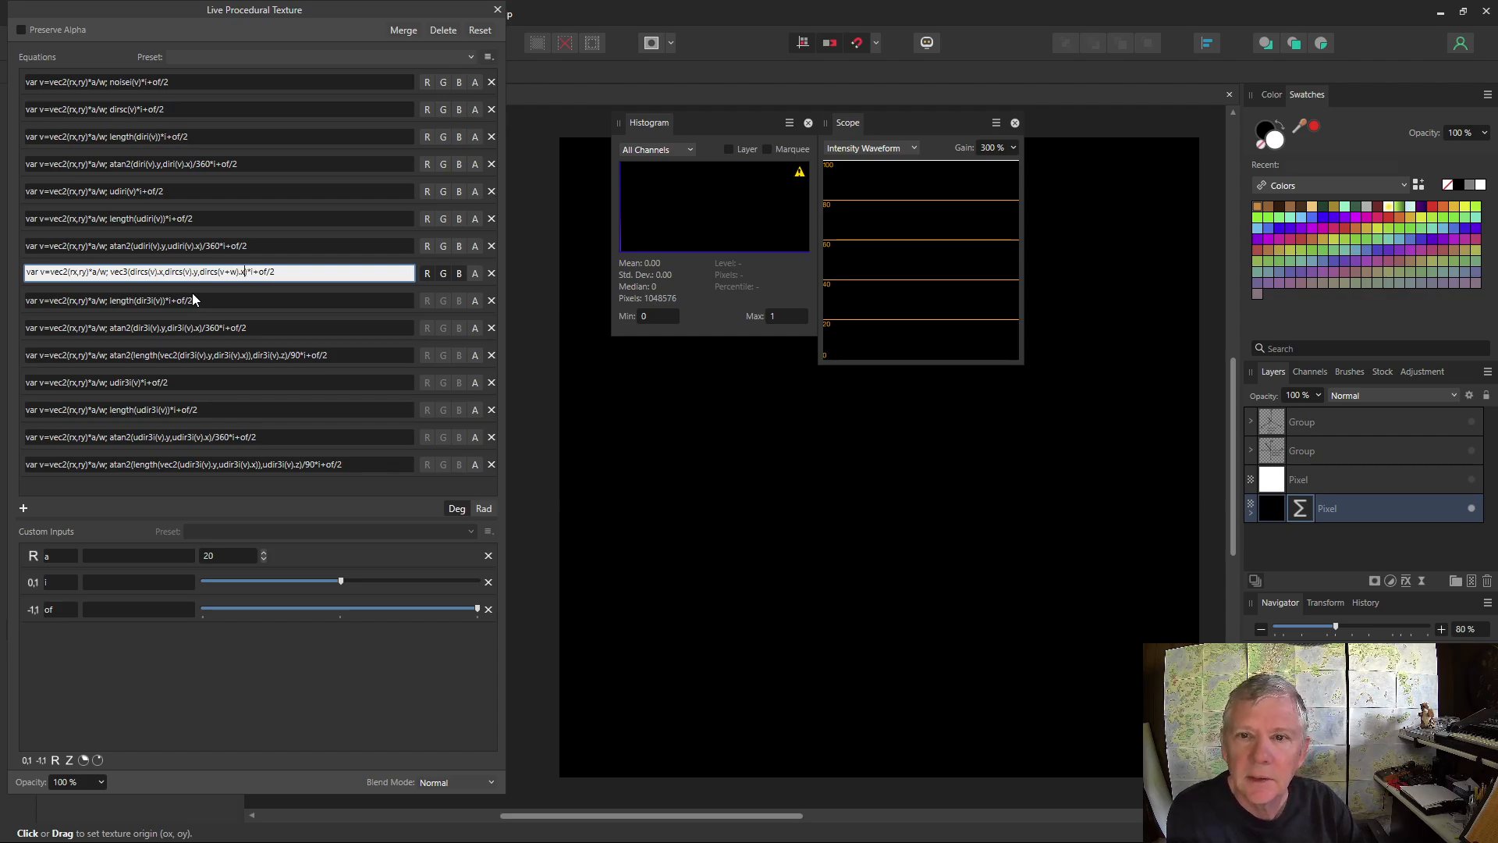
pyautogui.press('Return')
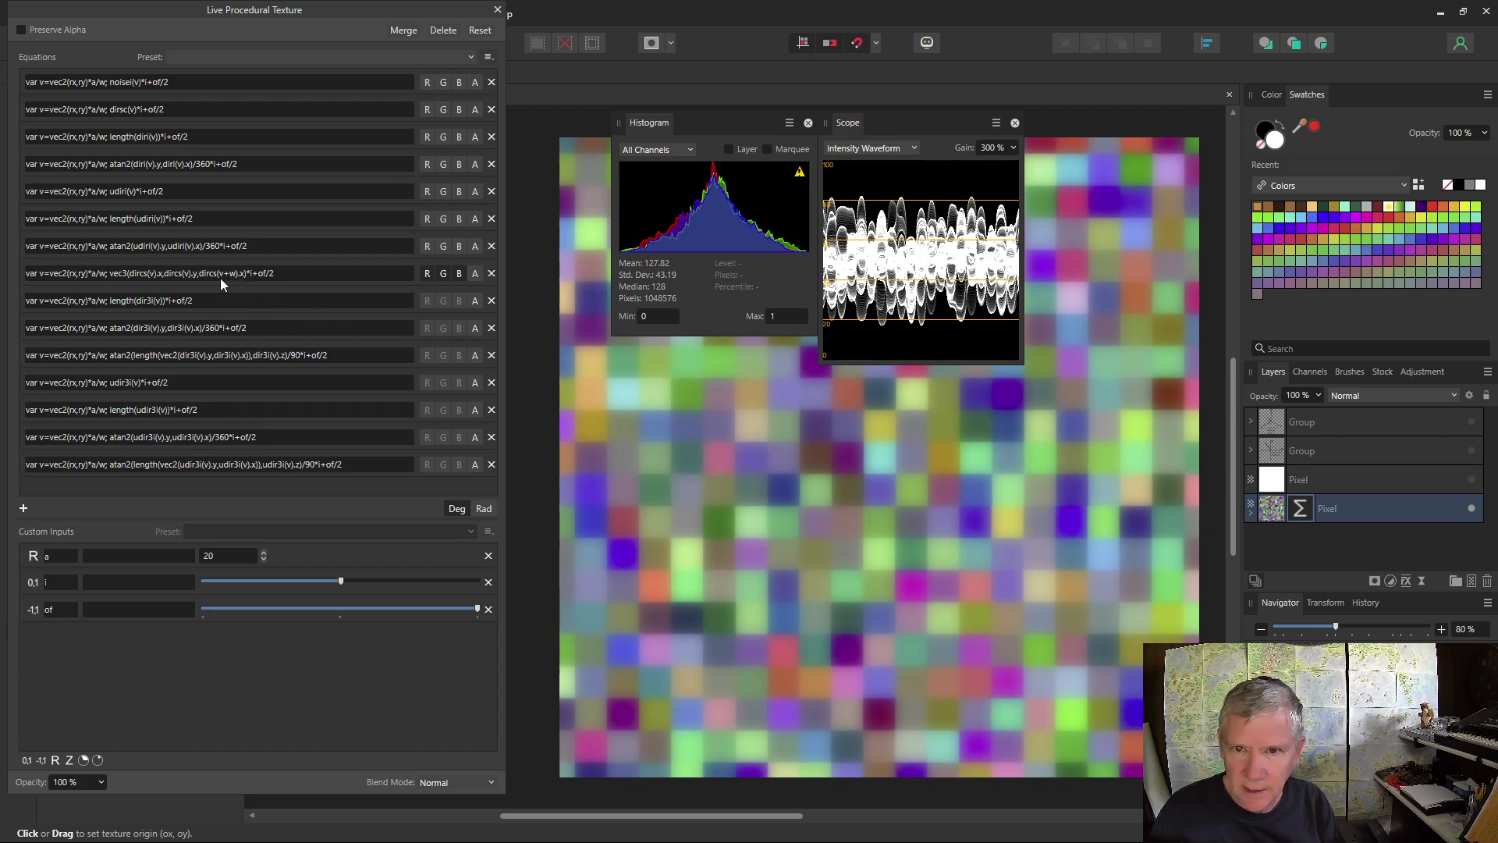
# Append +vec3(.7,0,0) to the end of the vec3 dircs equation to offset its red channel.
pyautogui.click(296, 272)
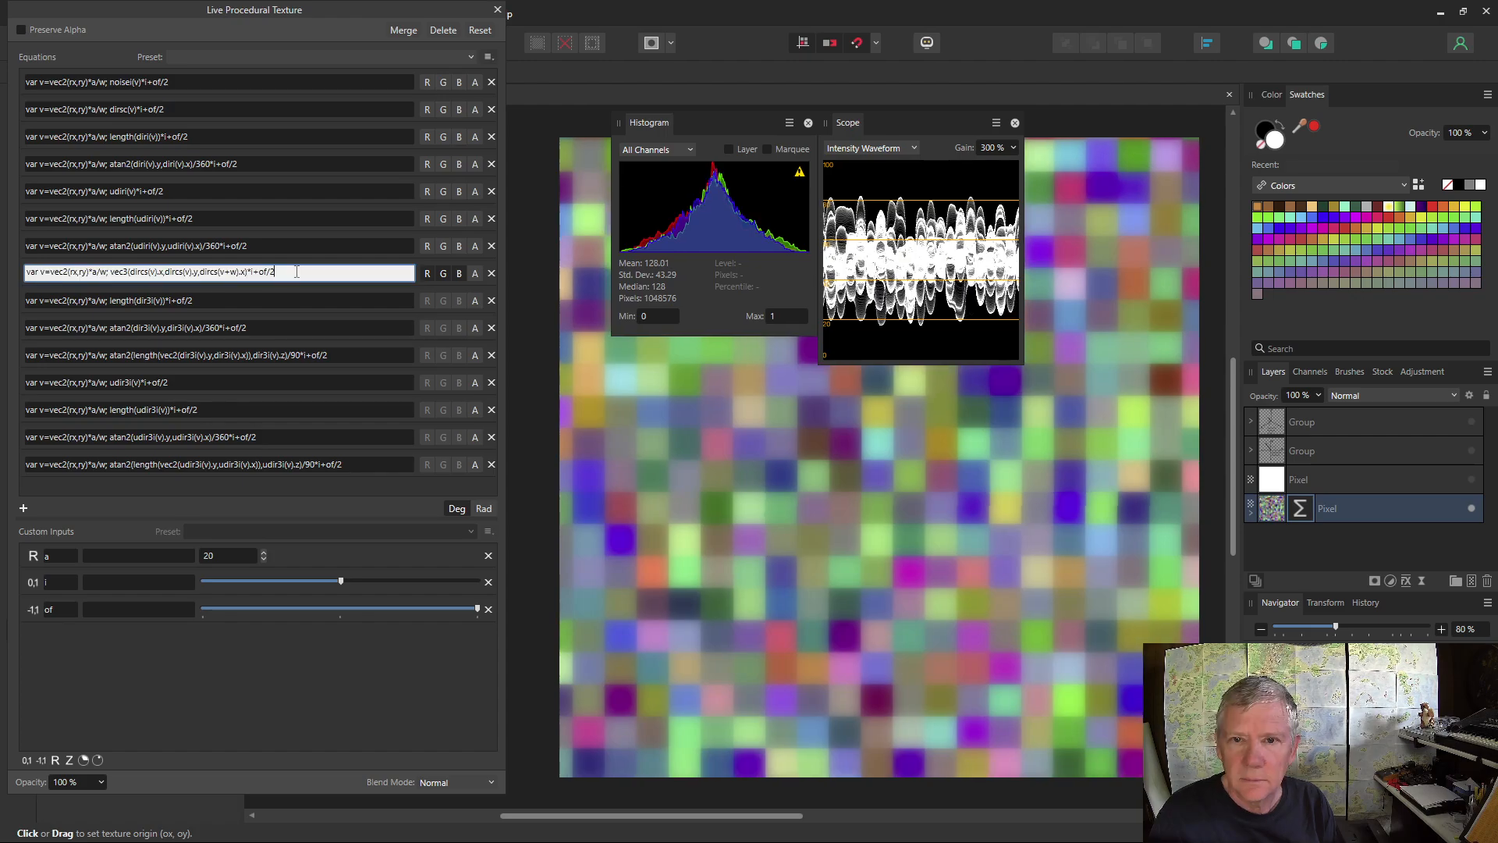
pyautogui.write('+vec')
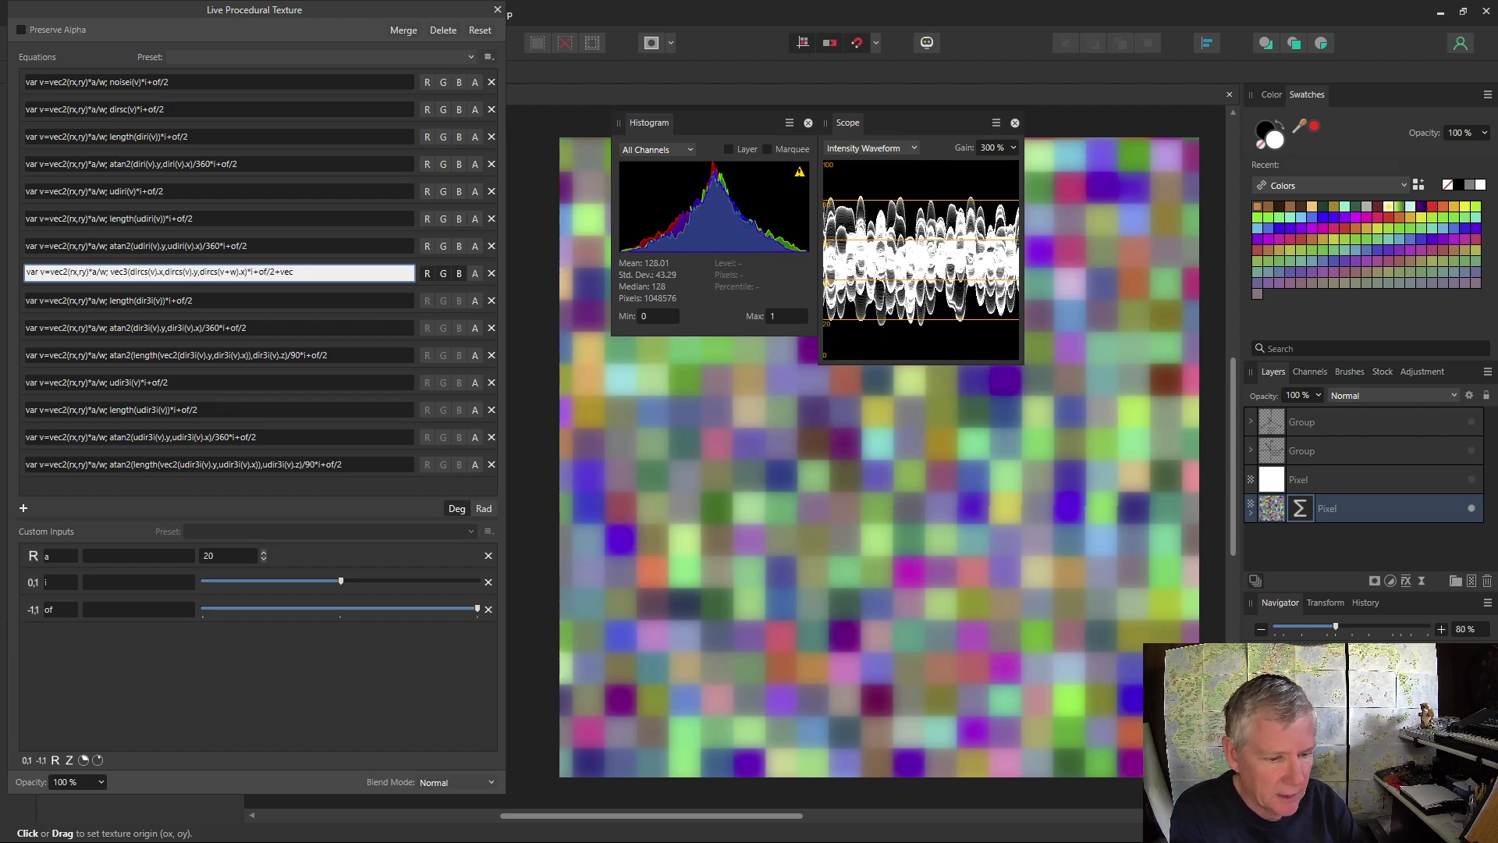
pyautogui.write('3(.7,')
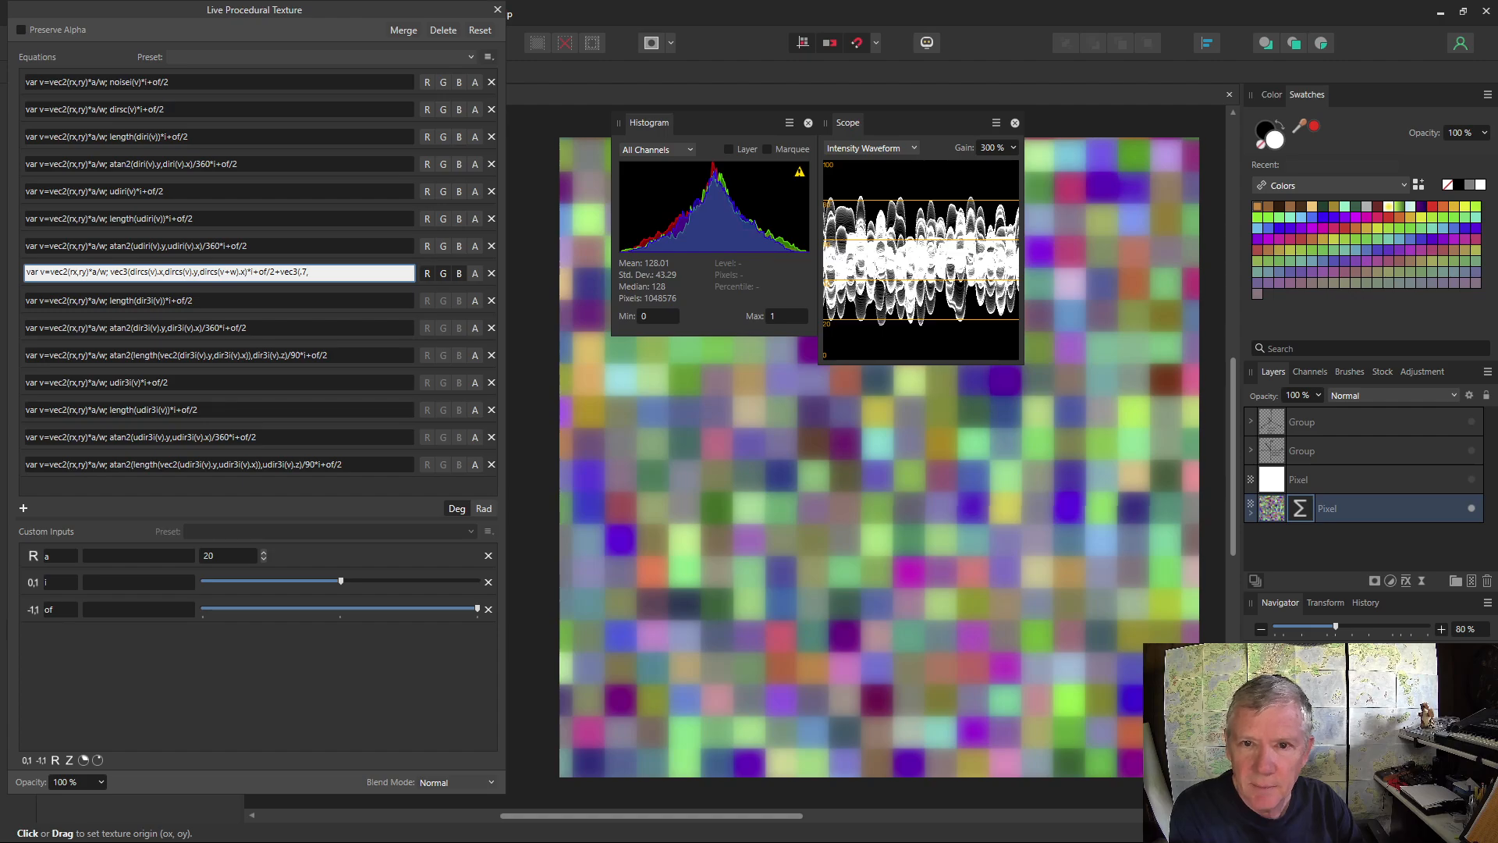
pyautogui.write('0')
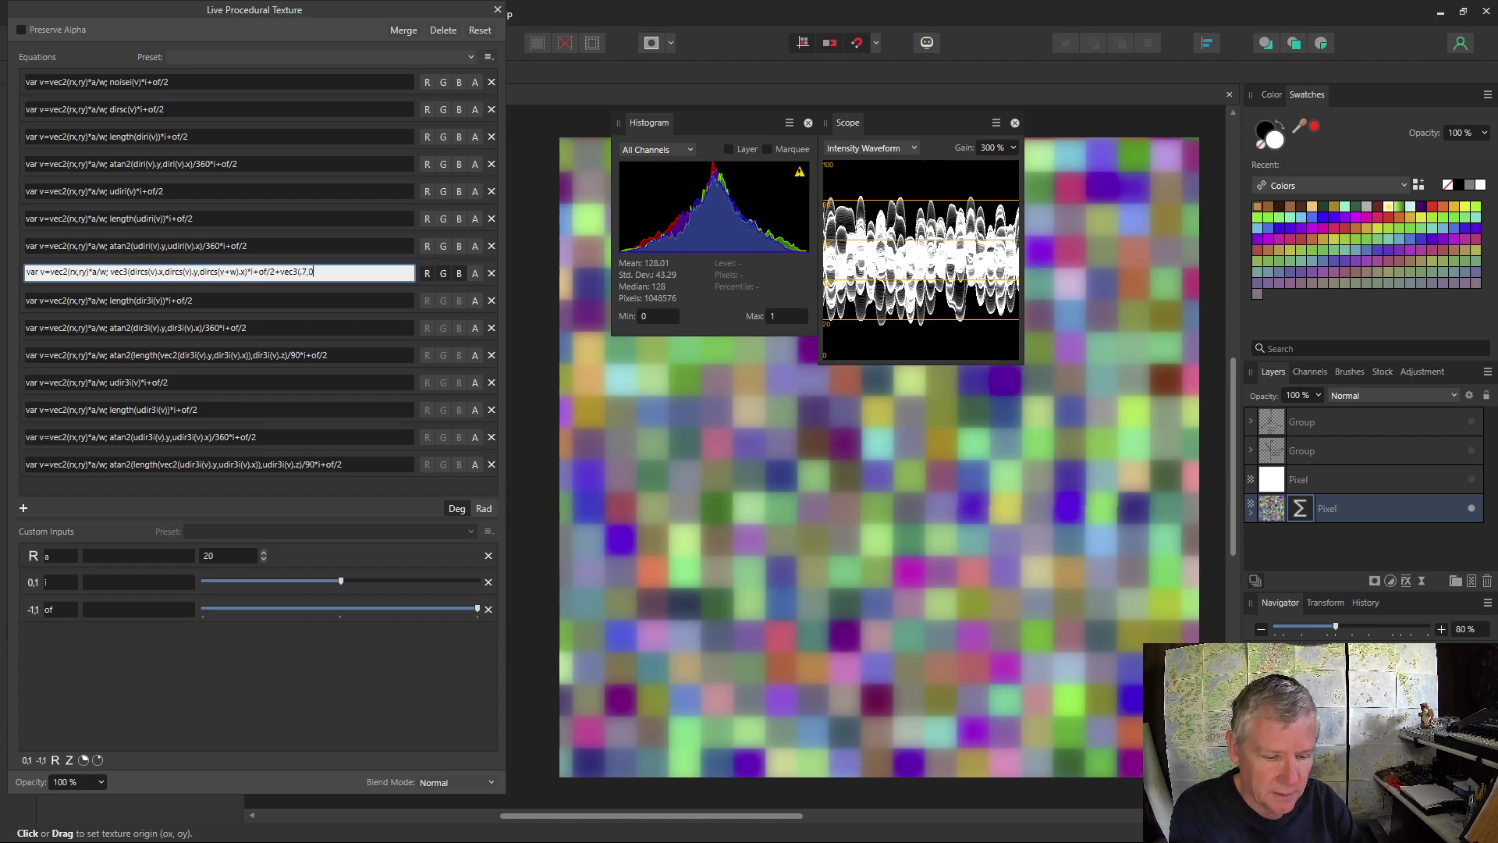
pyautogui.write(',0')
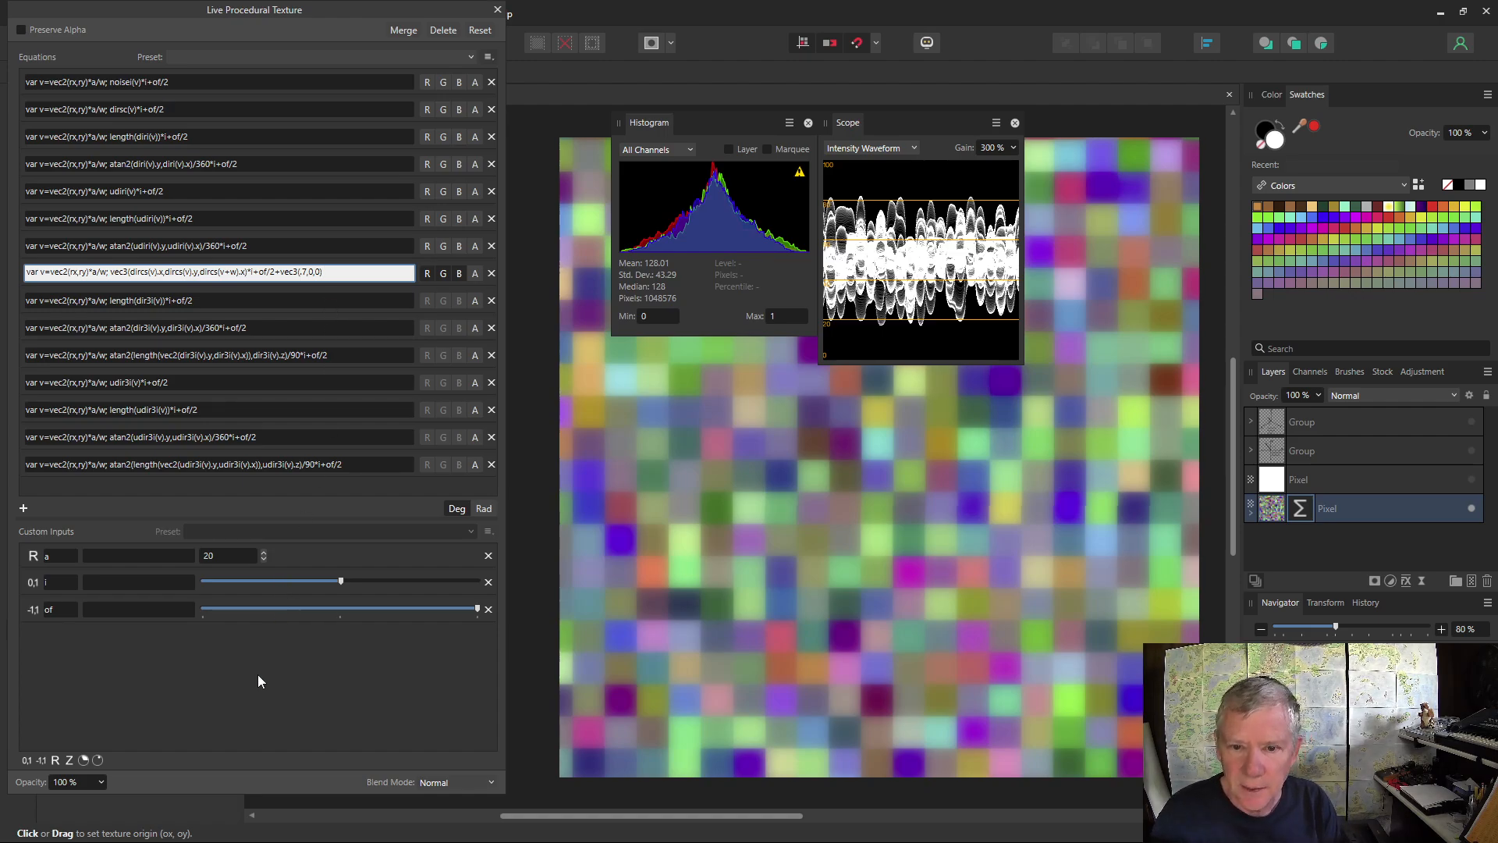
pyautogui.write(')')
pyautogui.press('Return')
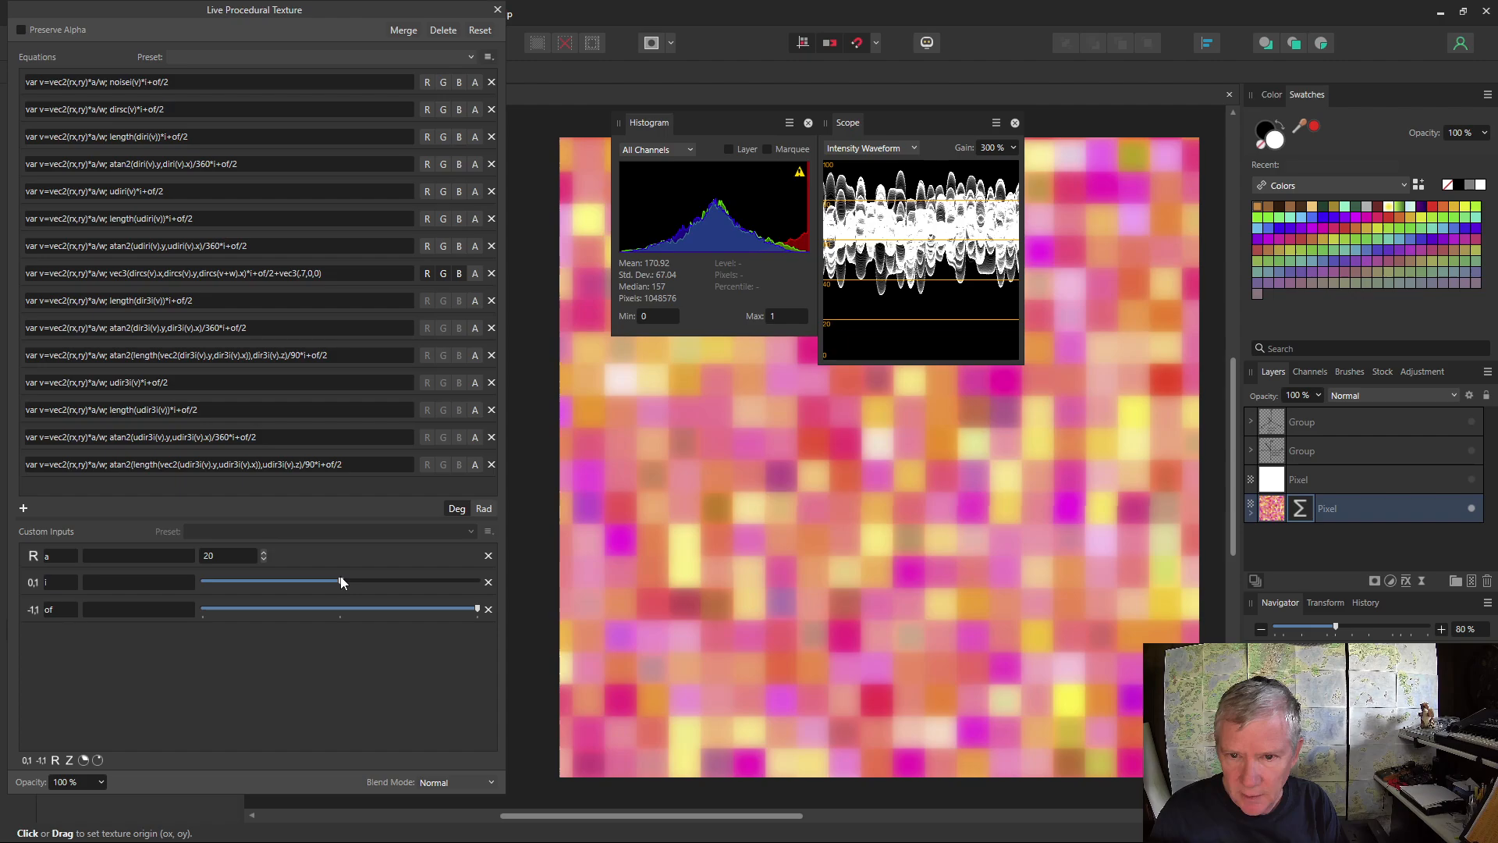
# Lower the custom input i to about a fifth of its range and set a to 300.
pyautogui.moveTo(344, 582); pyautogui.dragTo(259, 585)
pyautogui.click(238, 555)
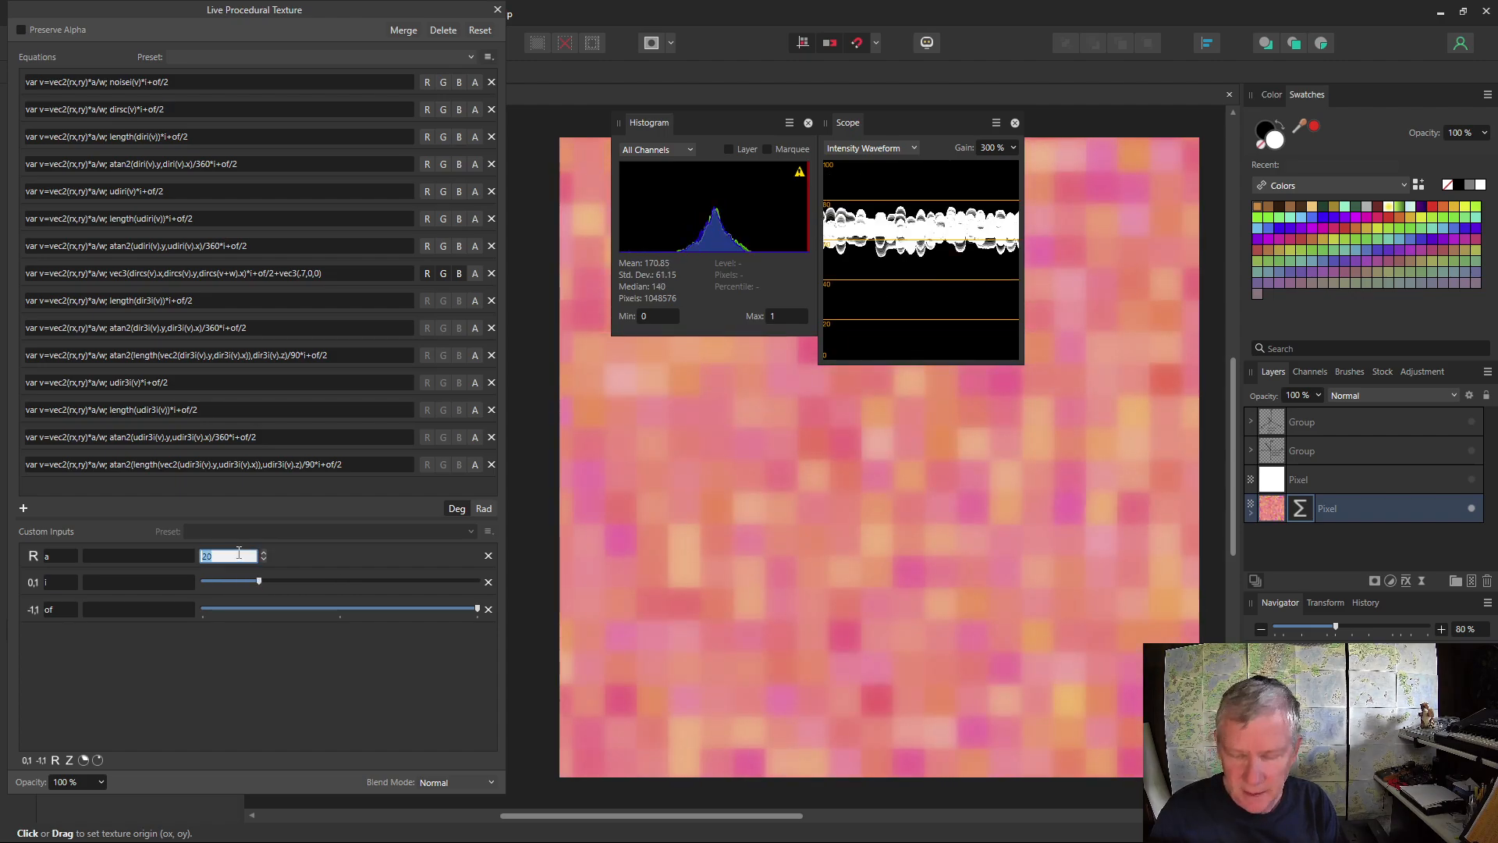
pyautogui.write('300')
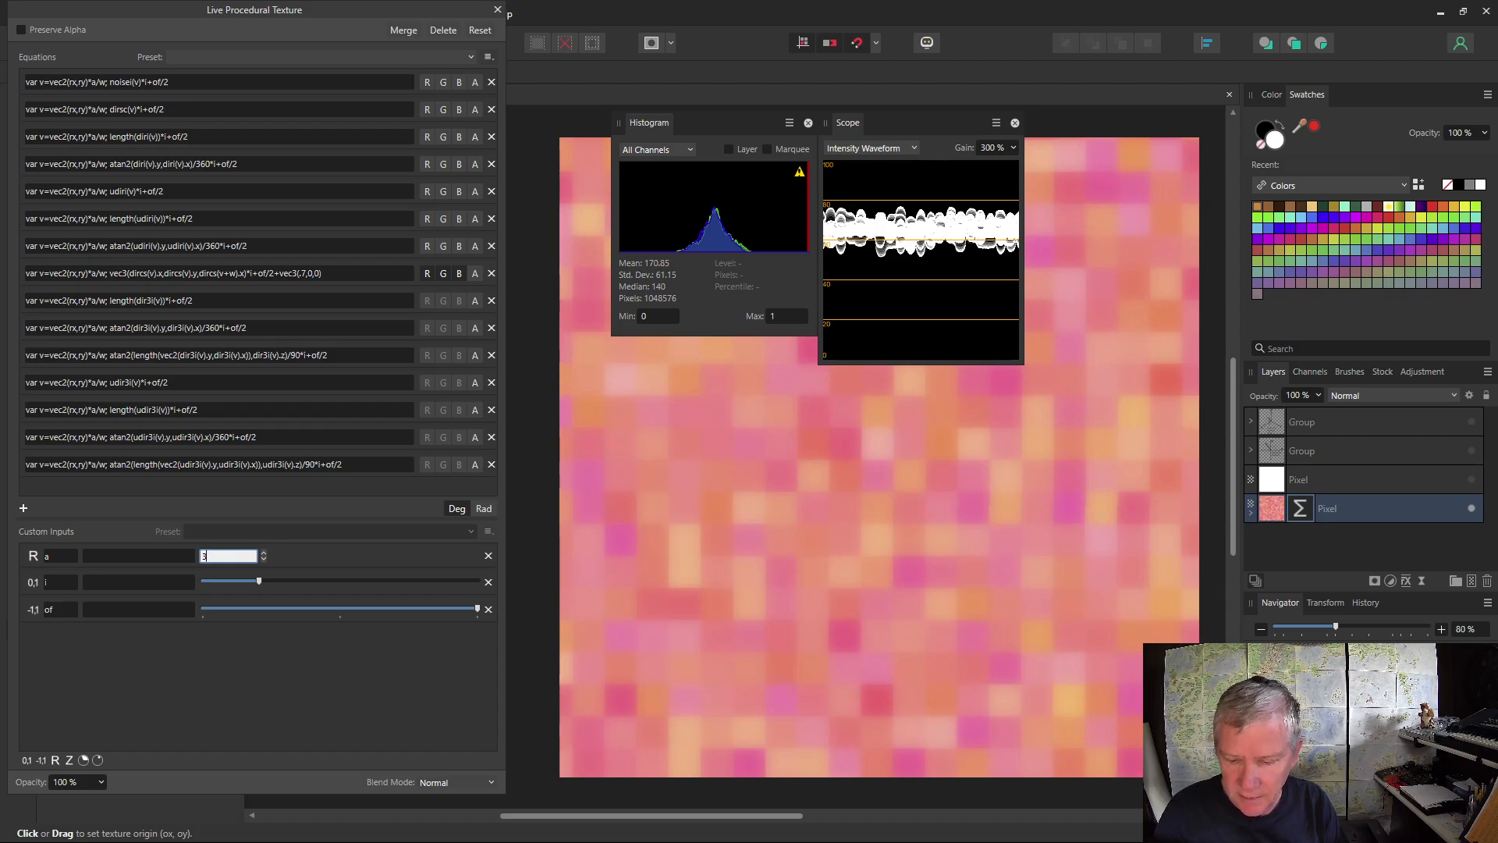
pyautogui.press('Return')
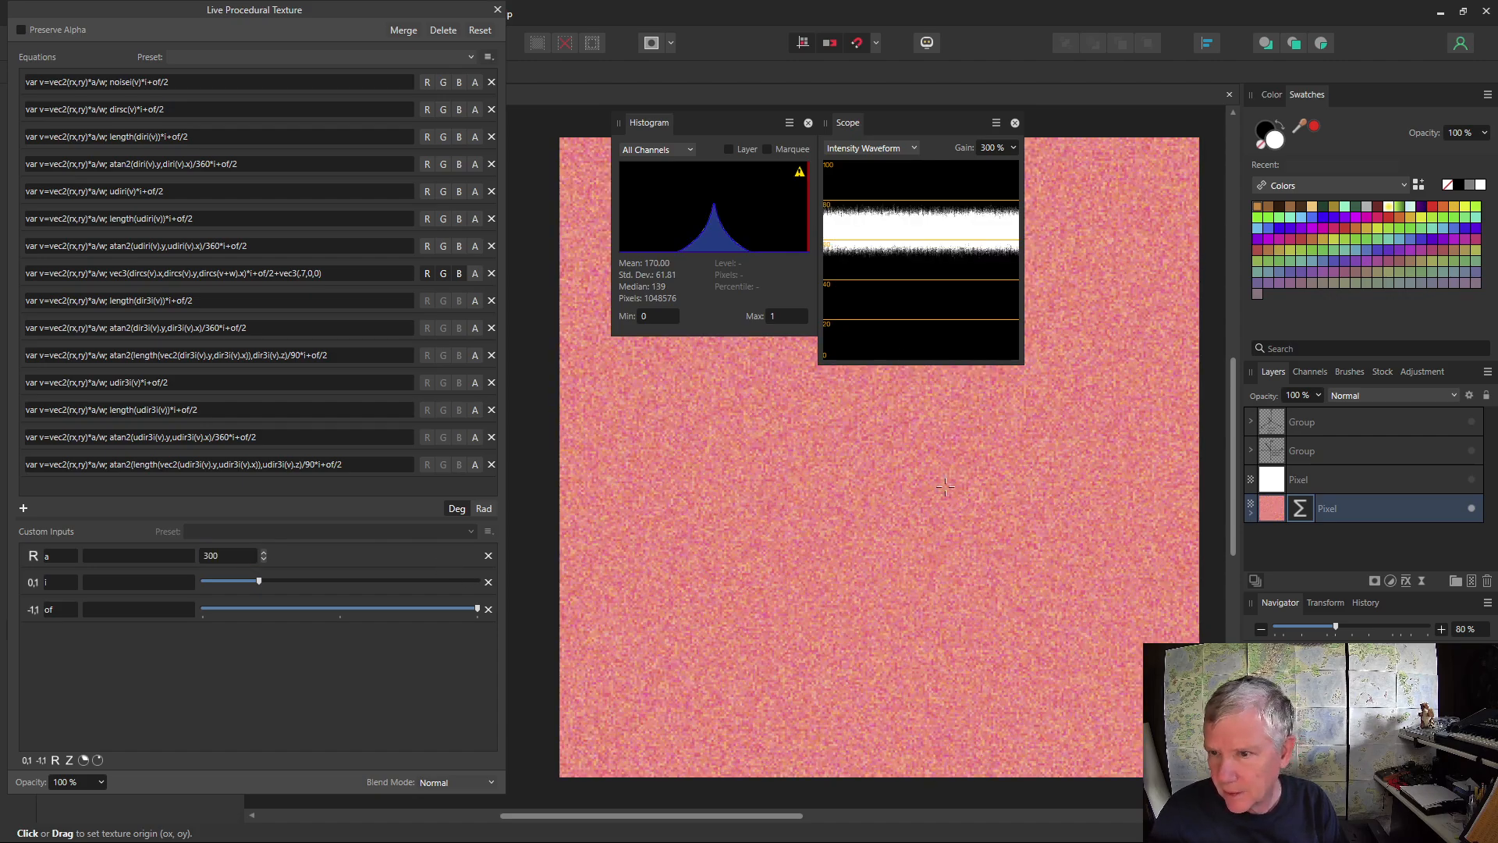